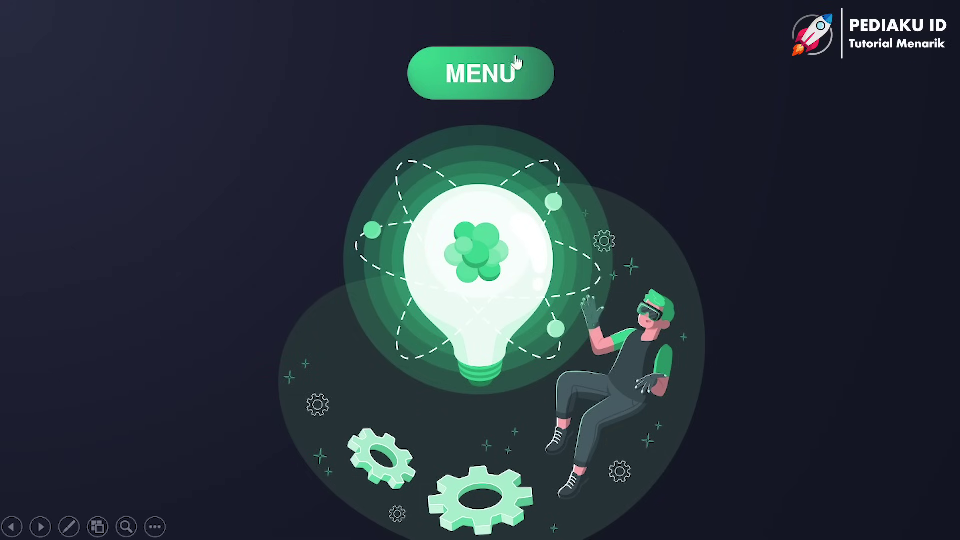
In the slideshow, reveal the four TOPIC bulbs and visit TOPIC 01 through 04, returning to the menu between topics
{"action": "left_click", "coordinate": [470, 70]}
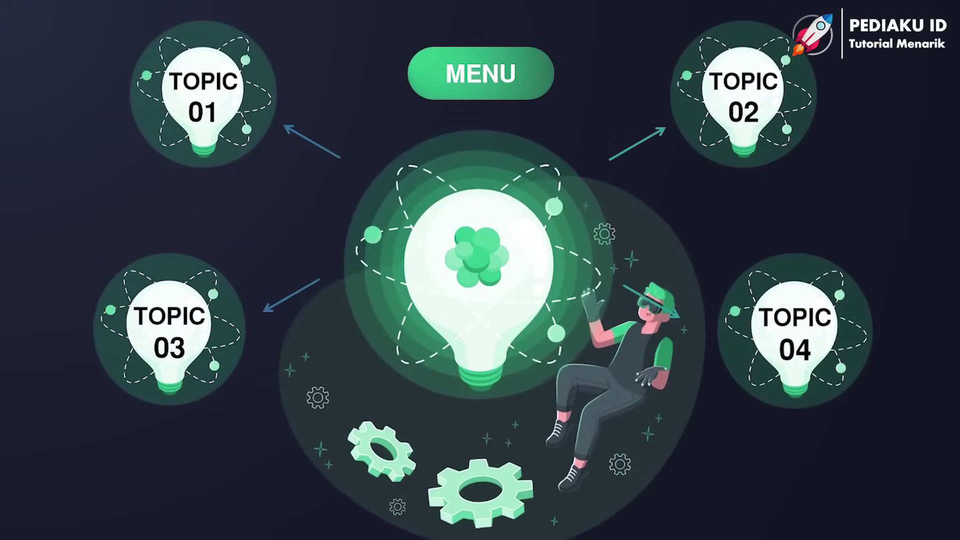
{"action": "left_click", "coordinate": [183, 111]}
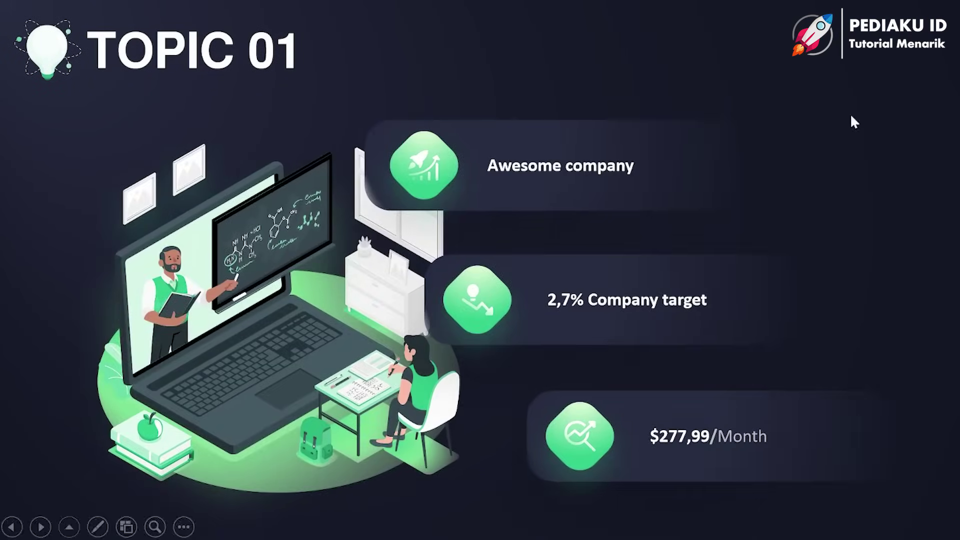
{"action": "left_click", "coordinate": [851, 113]}
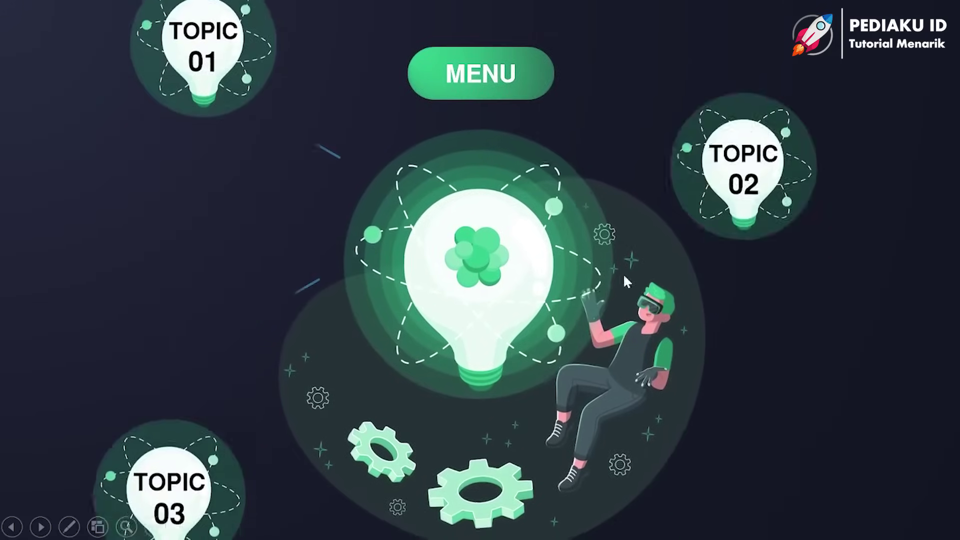
{"action": "left_click", "coordinate": [756, 100]}
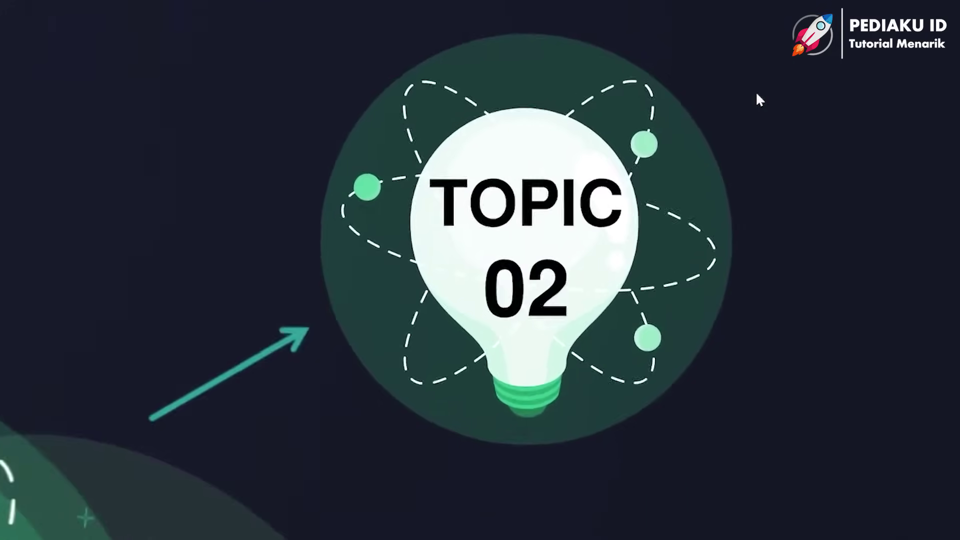
{"action": "left_click", "coordinate": [756, 95]}
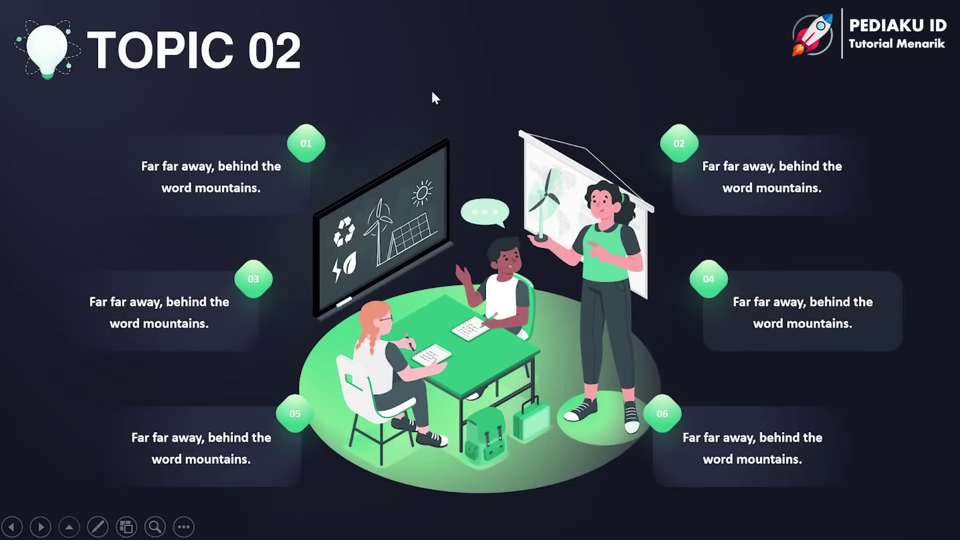
{"action": "left_click", "coordinate": [750, 64]}
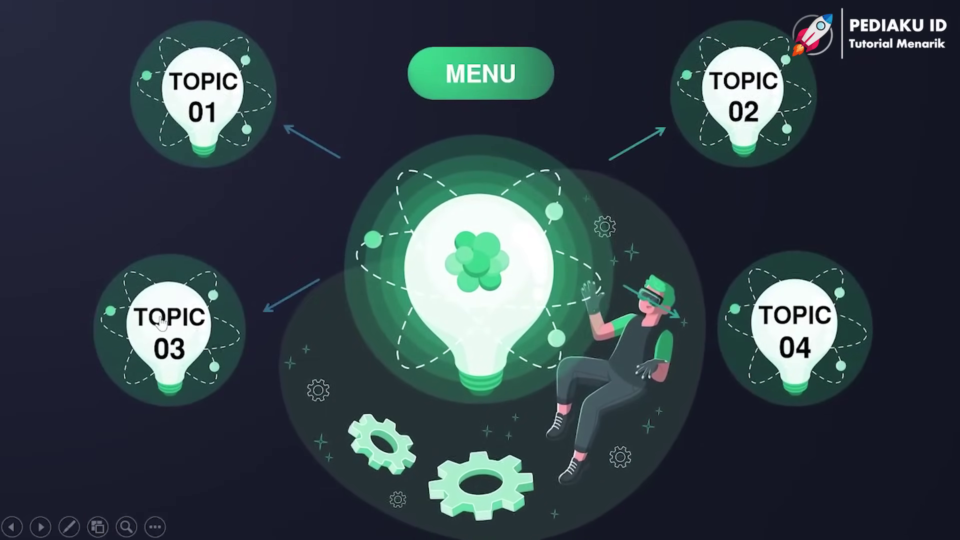
{"action": "left_click", "coordinate": [160, 317]}
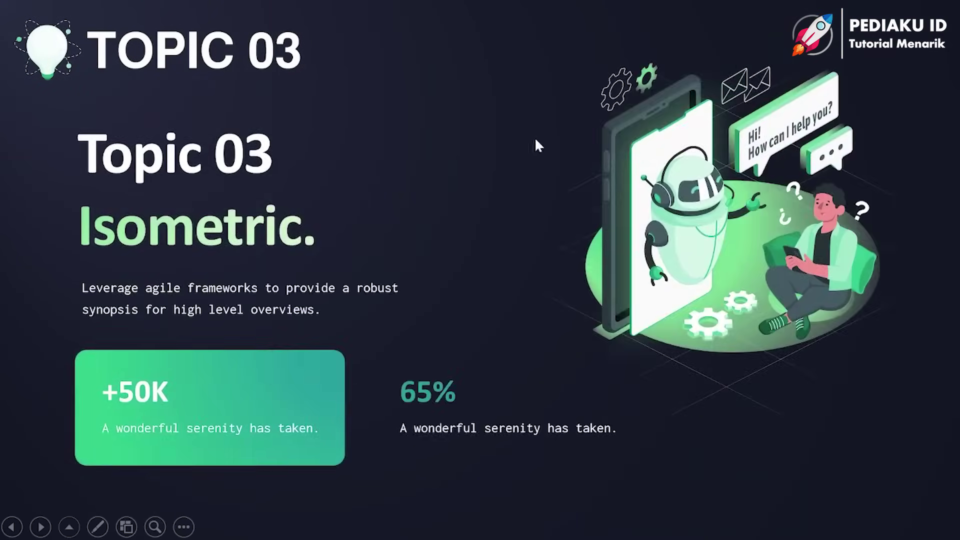
{"action": "left_click", "coordinate": [531, 136]}
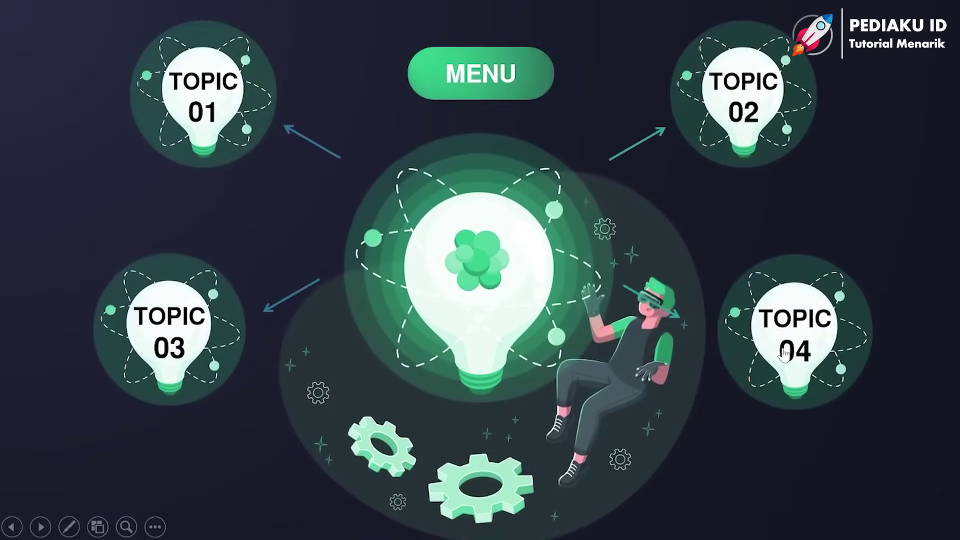
{"action": "left_click", "coordinate": [778, 398]}
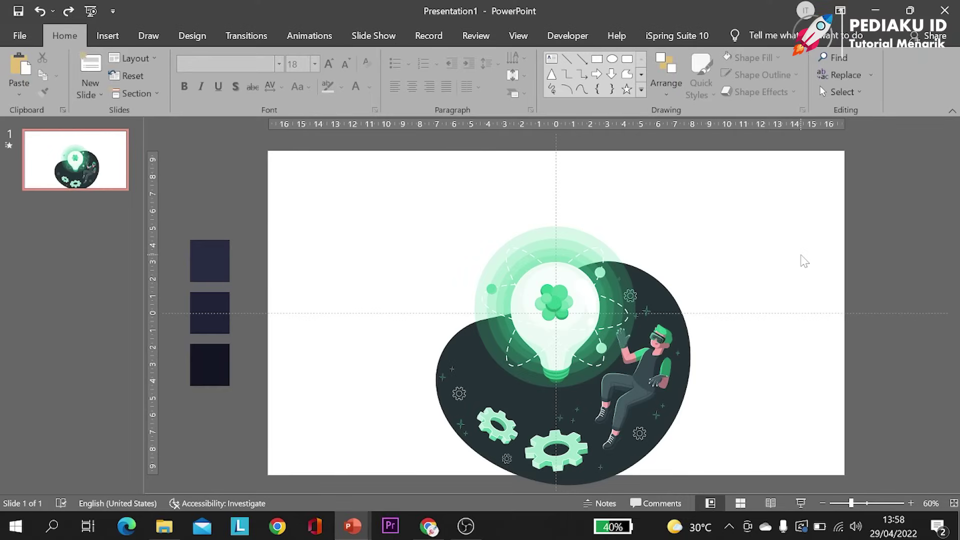
Select and deselect the navy swatch group, then switch to Storyset in the browser
{"action": "left_click", "coordinate": [215, 259]}
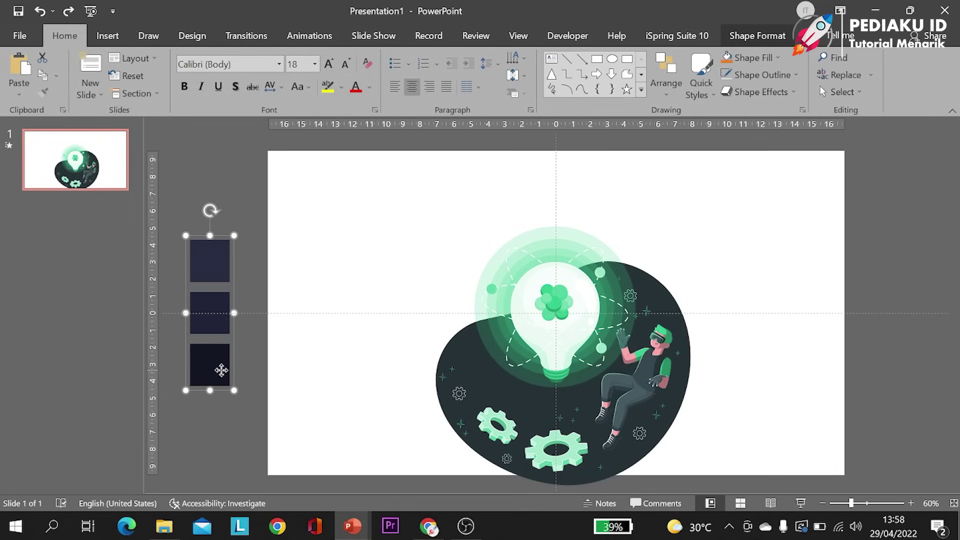
{"action": "left_click", "coordinate": [235, 159]}
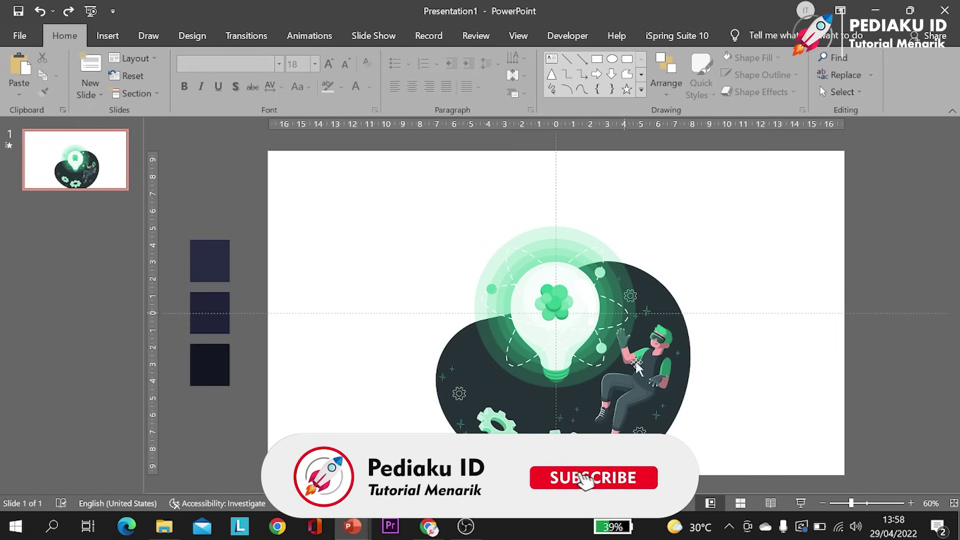
{"action": "left_click", "coordinate": [444, 523]}
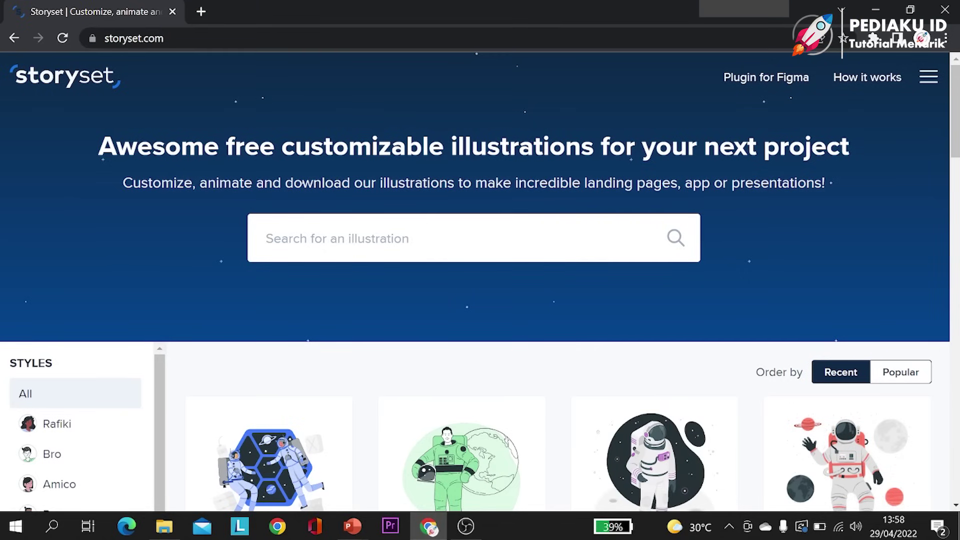
Search Storyset for 'idea' illustrations and filter them to the Amico style
{"action": "mouse_move", "coordinate": [352, 527]}
{"action": "left_click", "coordinate": [353, 480]}
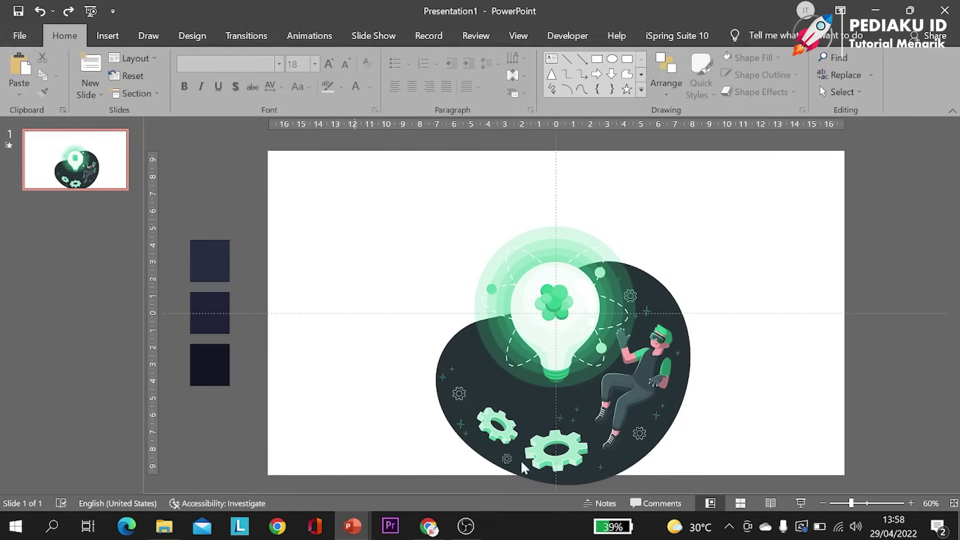
{"action": "left_click", "coordinate": [429, 526]}
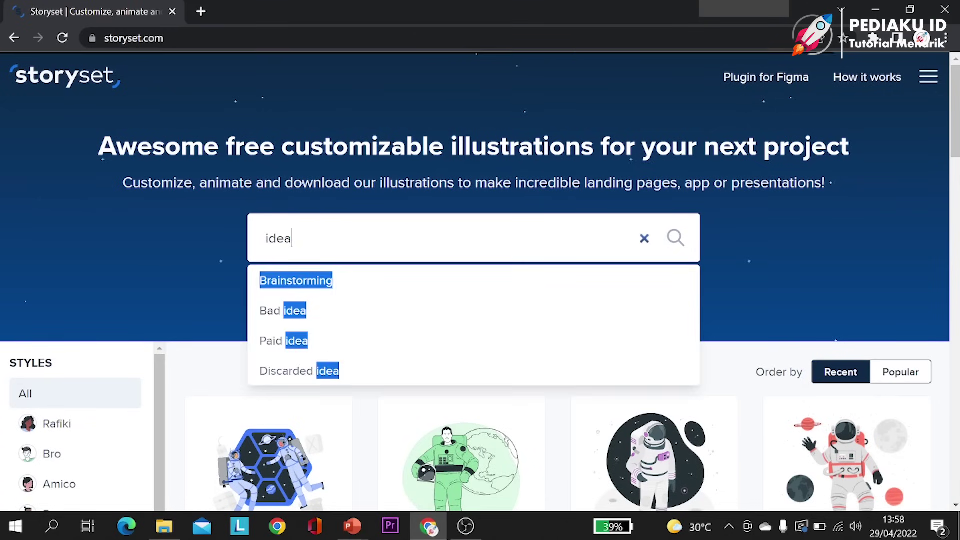
{"action": "key", "text": "Return"}
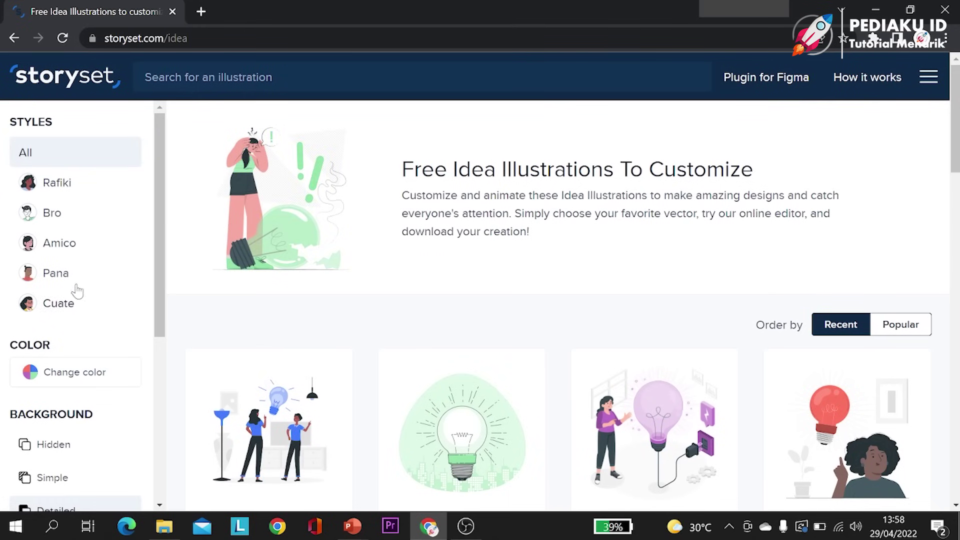
{"action": "left_click", "coordinate": [58, 247]}
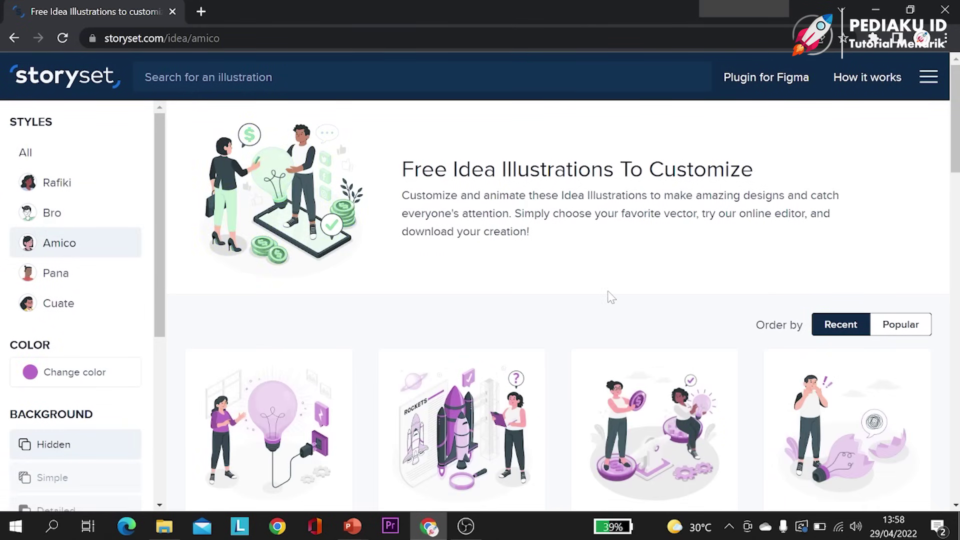
Open the Amico innovation lightbulb illustration and compare it with the slide's illustration
{"action": "scroll", "coordinate": [611, 297], "scroll_direction": "down", "scroll_amount": 2}
{"action": "scroll", "coordinate": [650, 300], "scroll_direction": "down", "scroll_amount": 7}
{"action": "scroll", "coordinate": [650, 300], "scroll_direction": "up", "scroll_amount": 2}
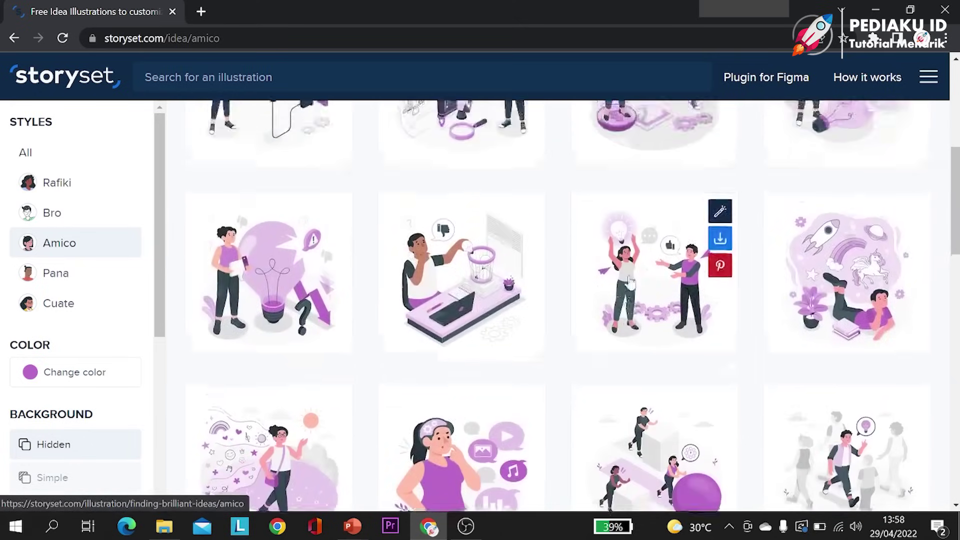
{"action": "scroll", "coordinate": [536, 317], "scroll_direction": "down", "scroll_amount": 4}
{"action": "scroll", "coordinate": [576, 324], "scroll_direction": "down", "scroll_amount": 4}
{"action": "scroll", "coordinate": [463, 235], "scroll_direction": "down", "scroll_amount": 4}
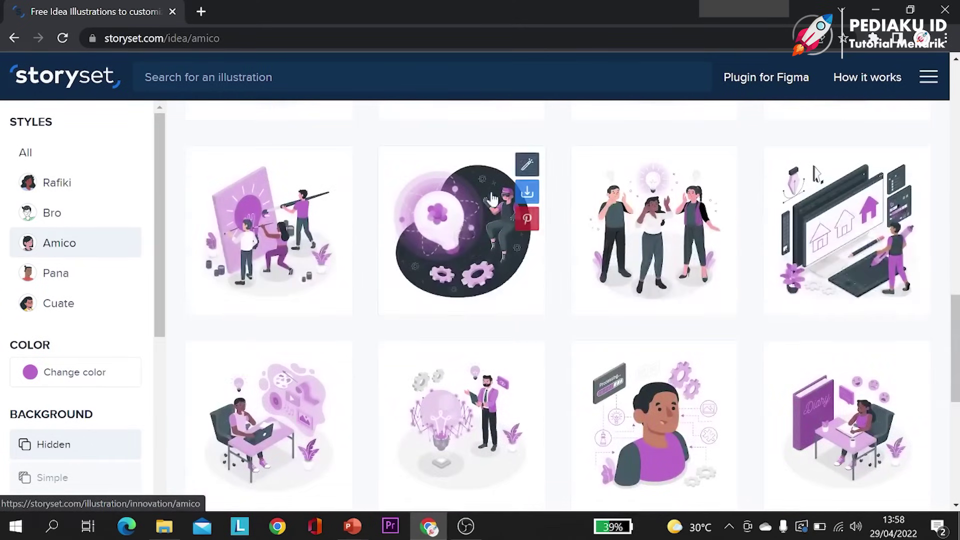
{"action": "left_click", "coordinate": [462, 233]}
{"action": "mouse_move", "coordinate": [352, 526]}
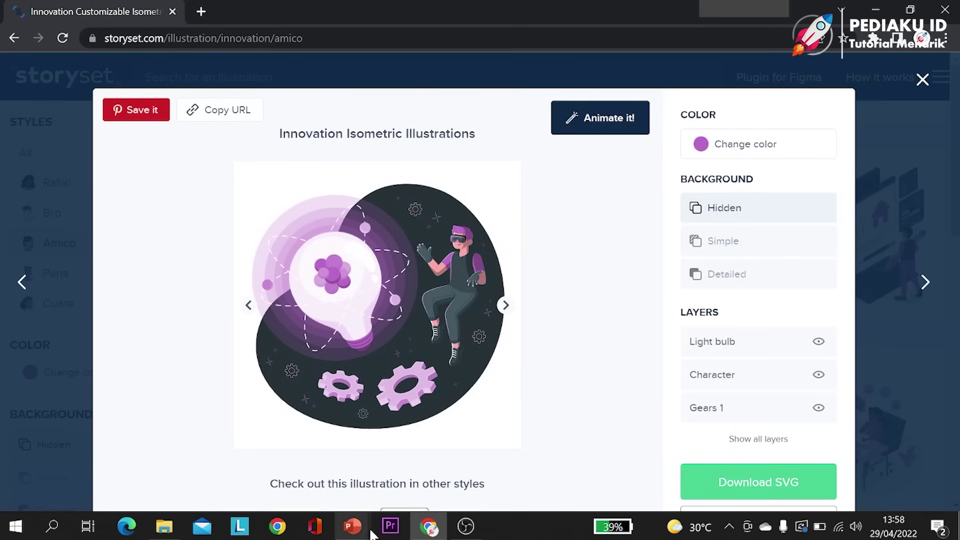
{"action": "left_click", "coordinate": [391, 506]}
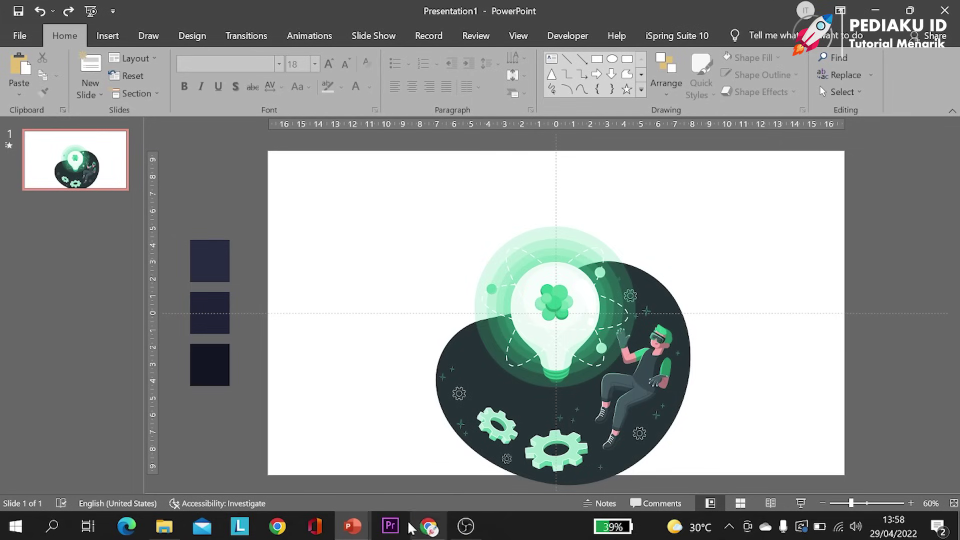
{"action": "left_click", "coordinate": [429, 527]}
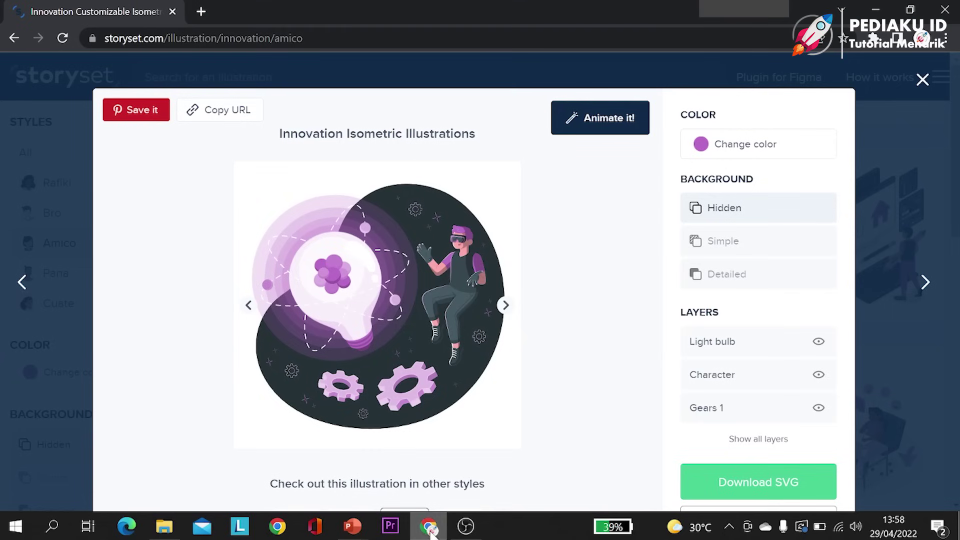
Preview the illustration in dark purple, bright green and muted khaki, then close its details
{"action": "left_click", "coordinate": [712, 150]}
{"action": "left_click", "coordinate": [733, 230]}
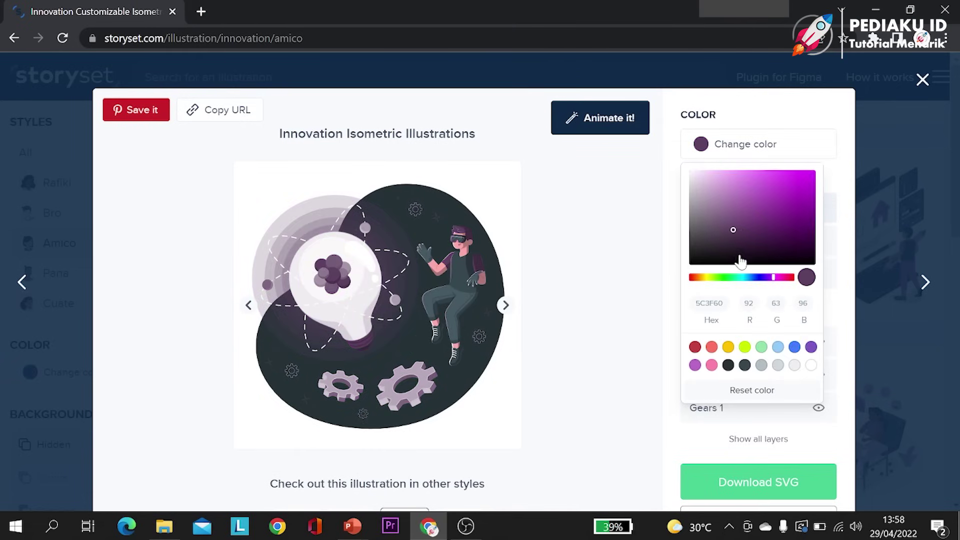
{"action": "left_click_drag", "start_coordinate": [744, 280], "coordinate": [693, 279]}
{"action": "left_click", "coordinate": [776, 188]}
{"action": "left_click", "coordinate": [737, 199]}
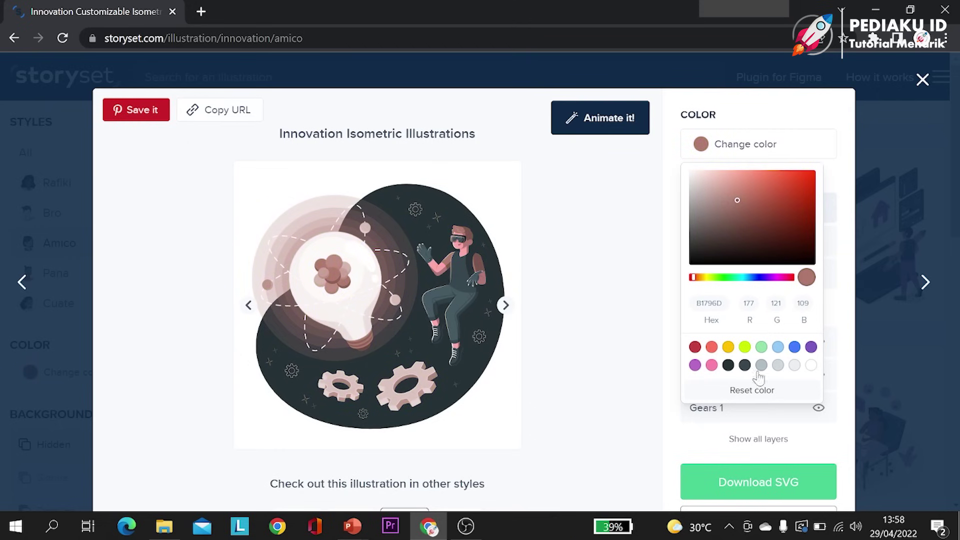
{"action": "scroll", "coordinate": [758, 480], "scroll_direction": "down", "scroll_amount": 1}
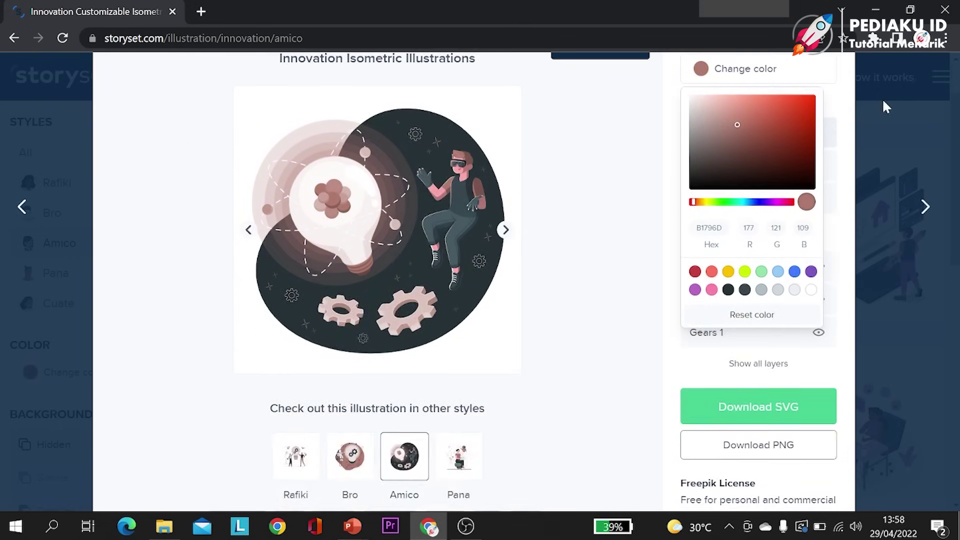
{"action": "scroll", "coordinate": [887, 107], "scroll_direction": "up", "scroll_amount": 2}
{"action": "left_click", "coordinate": [922, 81]}
{"action": "mouse_move", "coordinate": [352, 527]}
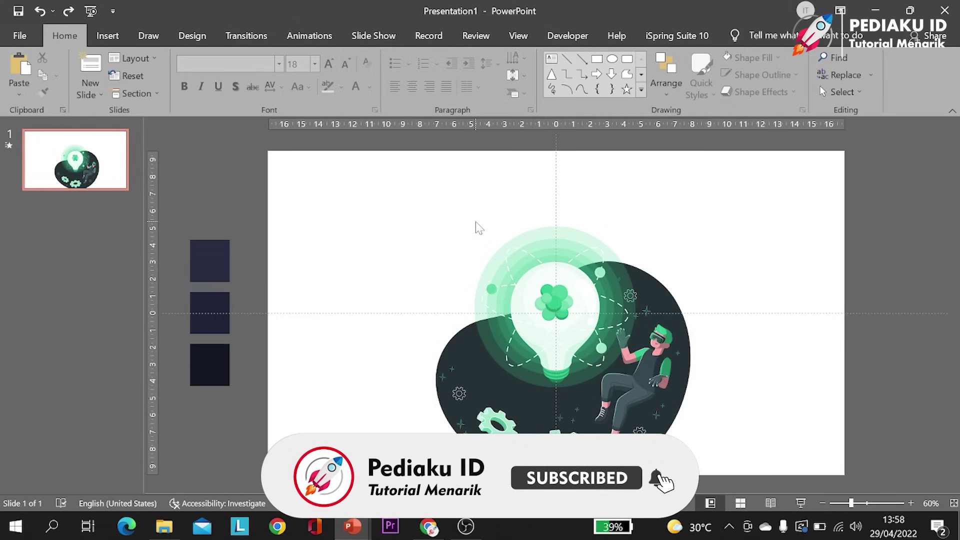
Set the slide background to a Radial gradient fill using the fifth direction option
{"action": "right_click", "coordinate": [409, 189]}
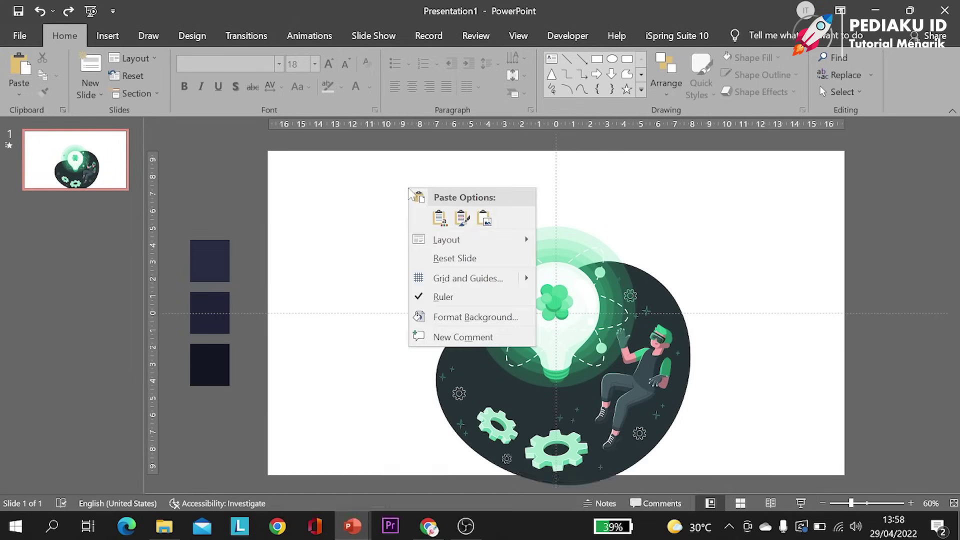
{"action": "left_click", "coordinate": [478, 323]}
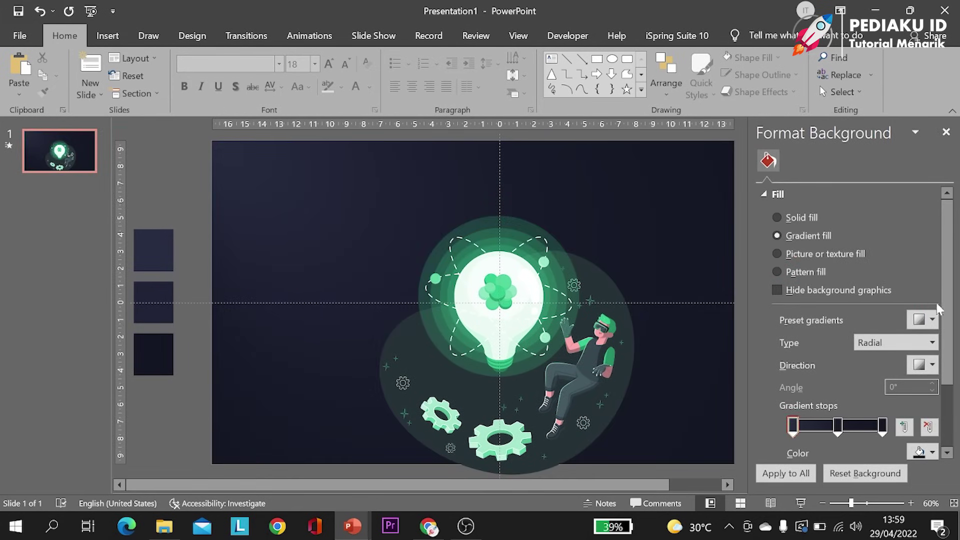
{"action": "scroll", "coordinate": [951, 330], "scroll_direction": "down", "scroll_amount": 1}
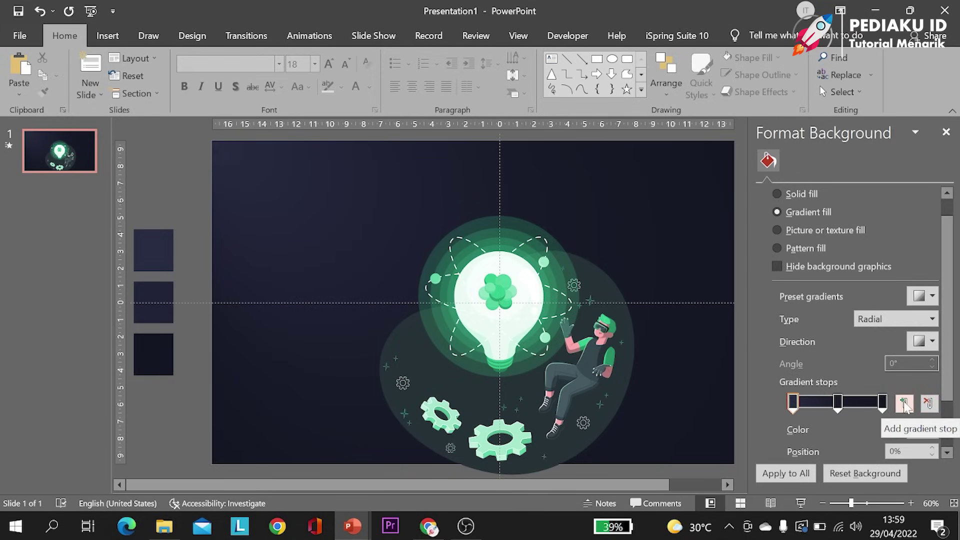
{"action": "scroll", "coordinate": [850, 390], "scroll_direction": "down", "scroll_amount": 1}
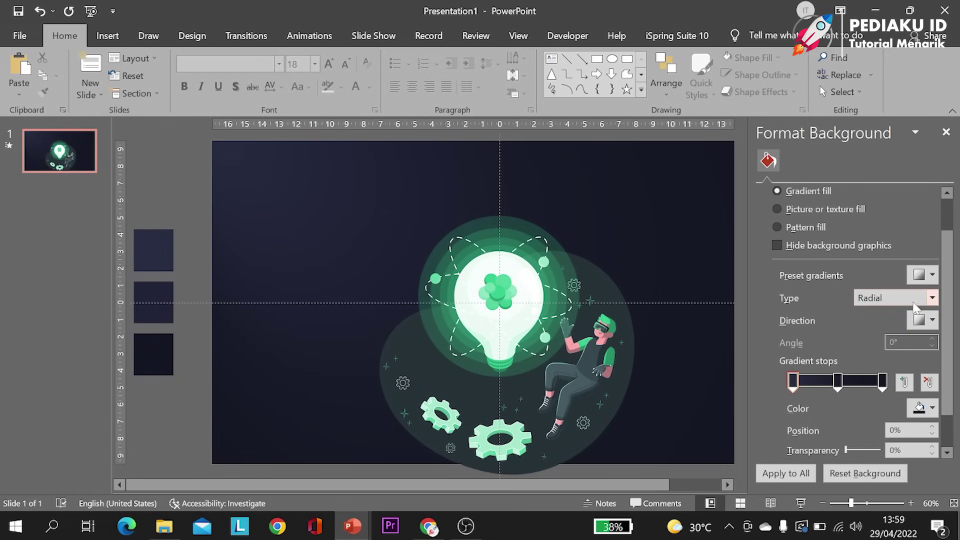
{"action": "left_click", "coordinate": [915, 300]}
{"action": "left_click", "coordinate": [914, 303]}
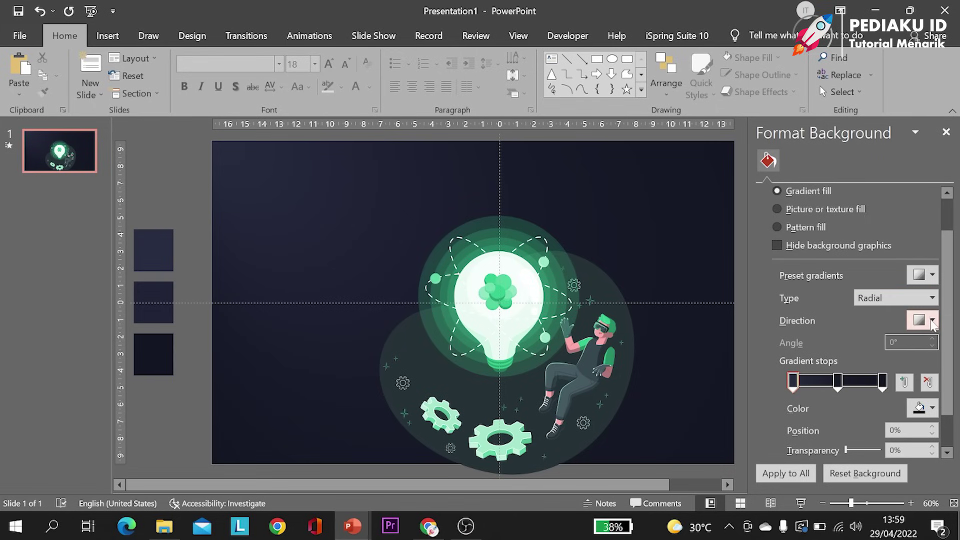
{"action": "left_click", "coordinate": [933, 323]}
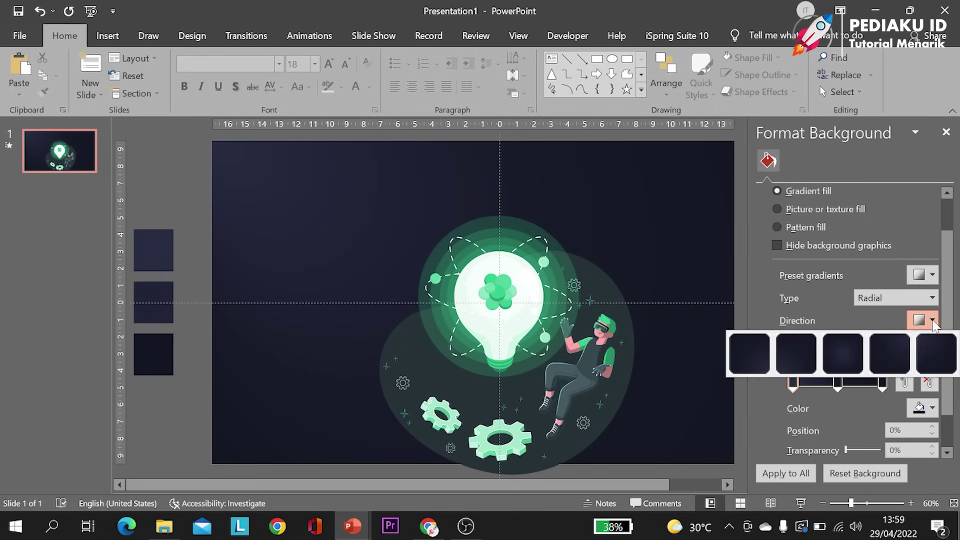
{"action": "left_click", "coordinate": [935, 349]}
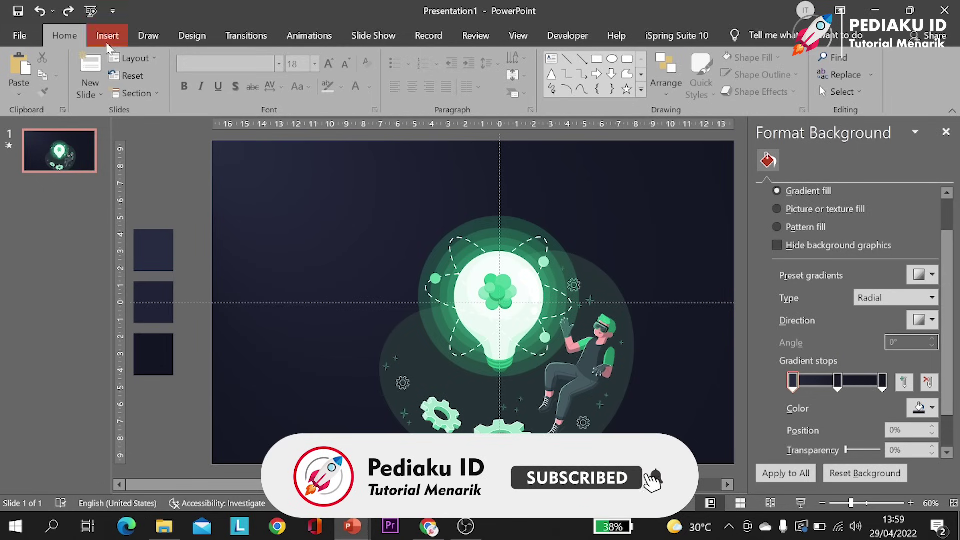
Draw a rounded rectangle at the slide's top left
{"action": "left_click", "coordinate": [945, 134]}
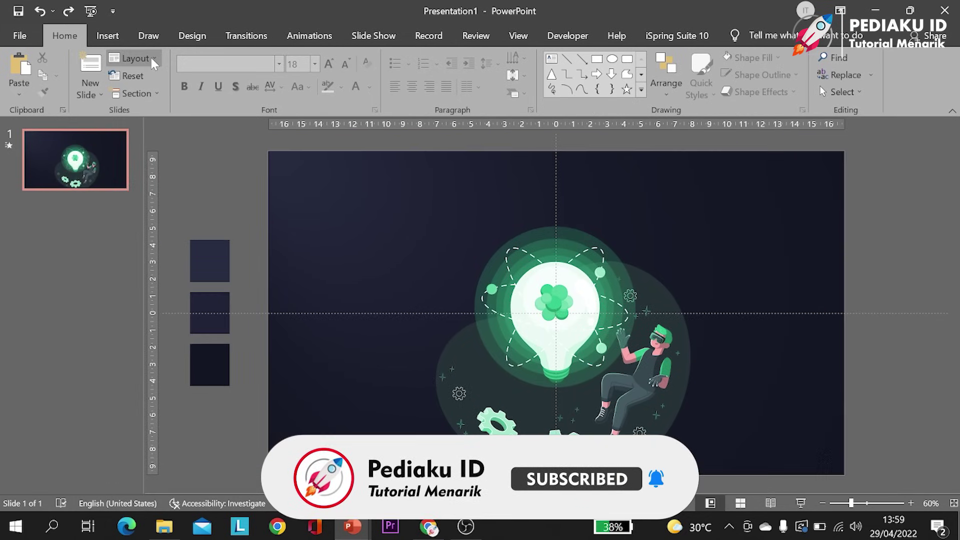
{"action": "left_click", "coordinate": [107, 36]}
{"action": "left_click", "coordinate": [232, 92]}
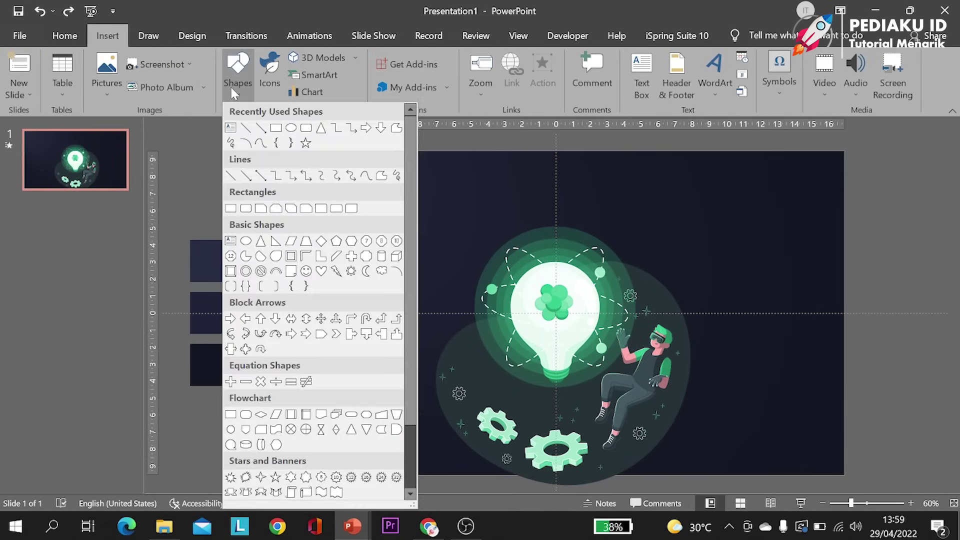
{"action": "left_click", "coordinate": [306, 131]}
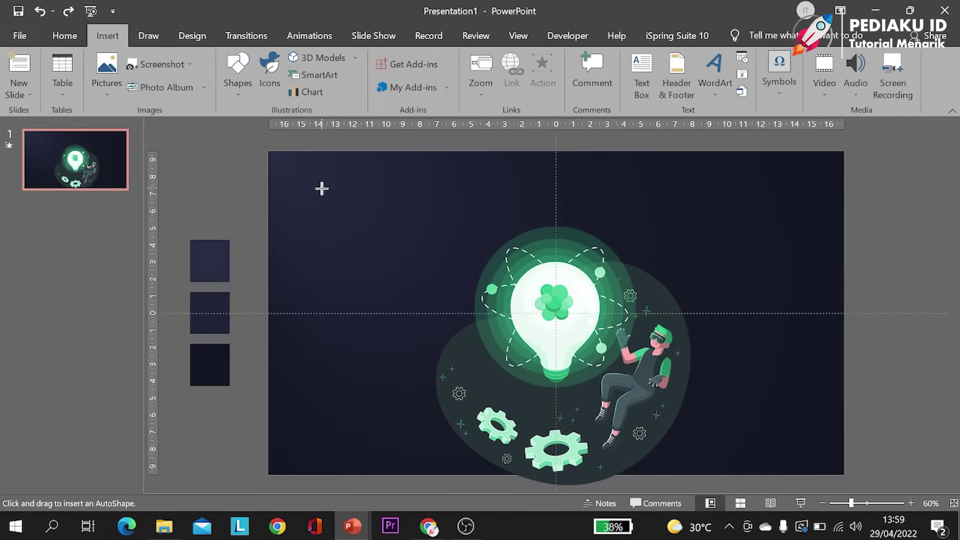
{"action": "left_click_drag", "start_coordinate": [321, 189], "coordinate": [434, 244]}
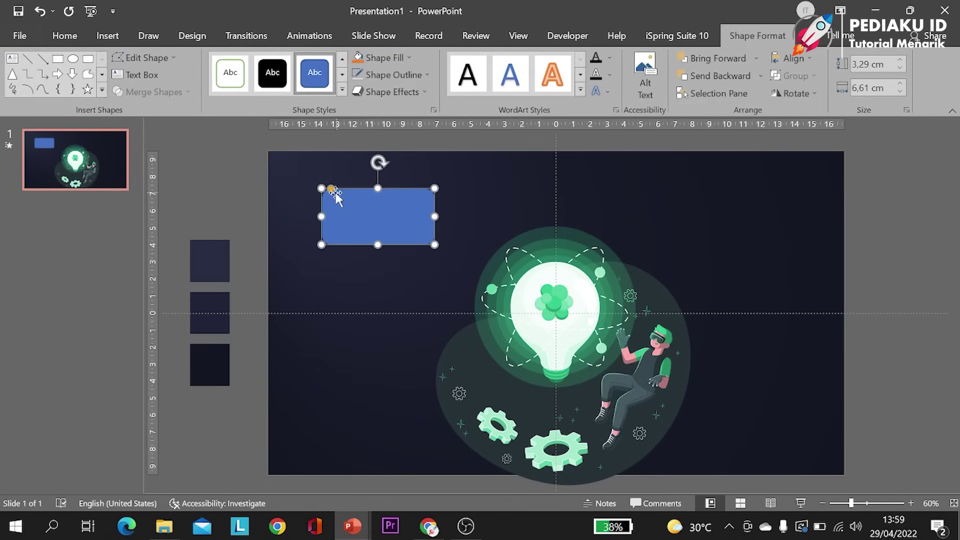
Round the rectangle into a pill, reduce its height to 2,4 cm and label it MENU
{"action": "left_click_drag", "start_coordinate": [332, 189], "coordinate": [384, 194]}
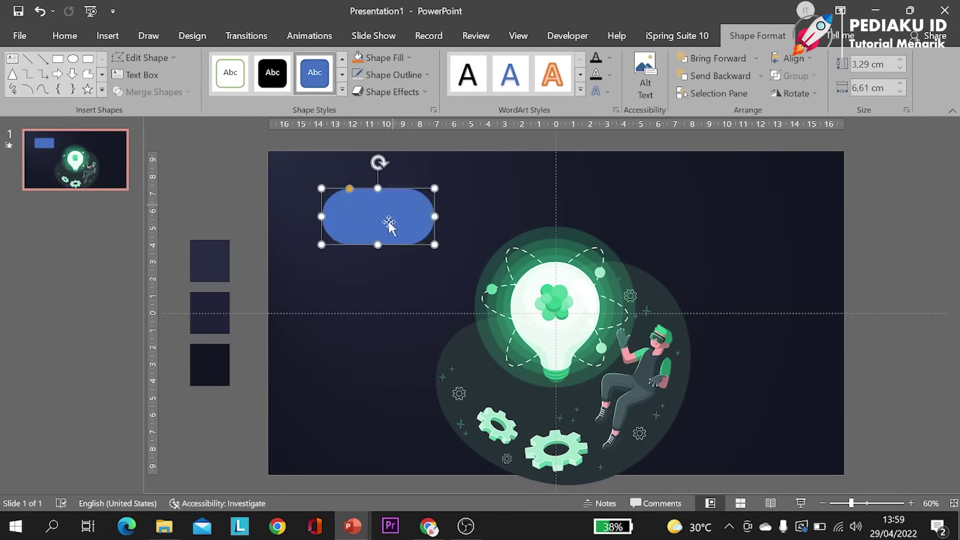
{"action": "left_click_drag", "start_coordinate": [379, 244], "coordinate": [379, 229]}
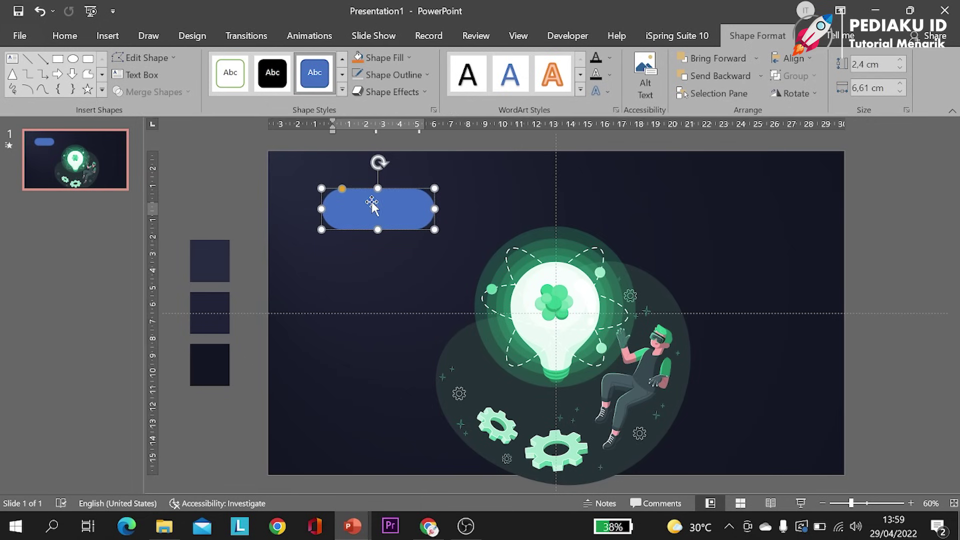
{"action": "key", "text": "Caps_Lock"}
{"action": "type", "text": "MENU"}
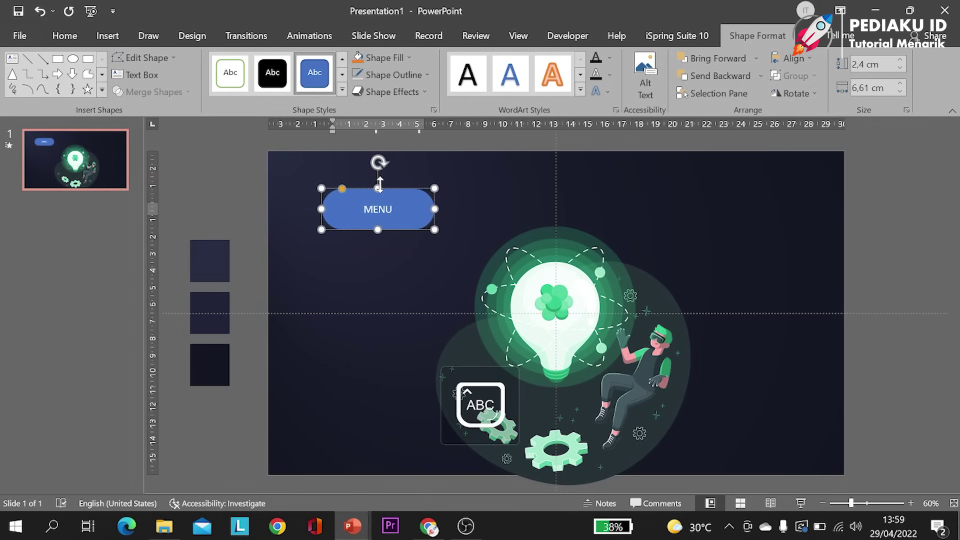
{"action": "key", "text": "Escape"}
Set the MENU label to bold 28-point SansSerif
{"action": "left_click", "coordinate": [65, 35]}
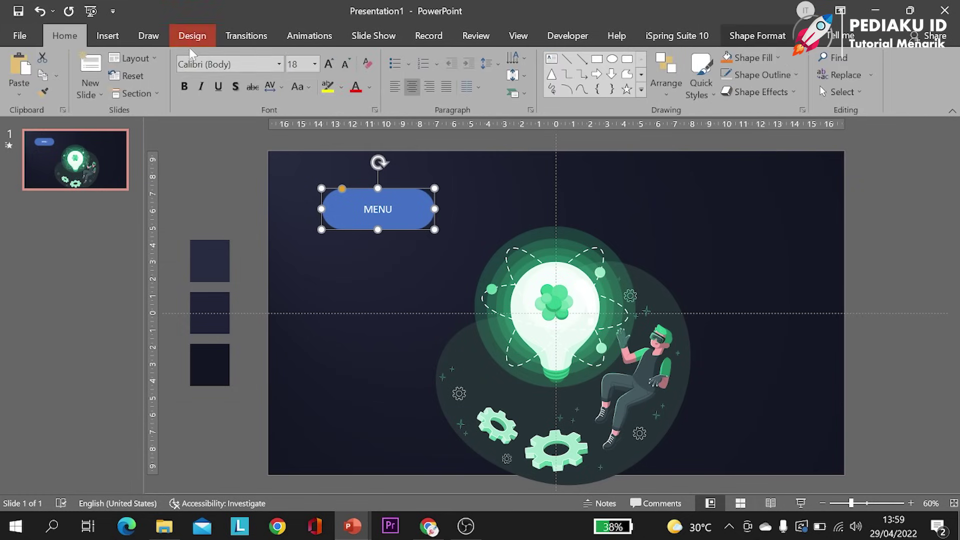
{"action": "left_click", "coordinate": [207, 69]}
{"action": "type", "text": "SansSerif"}
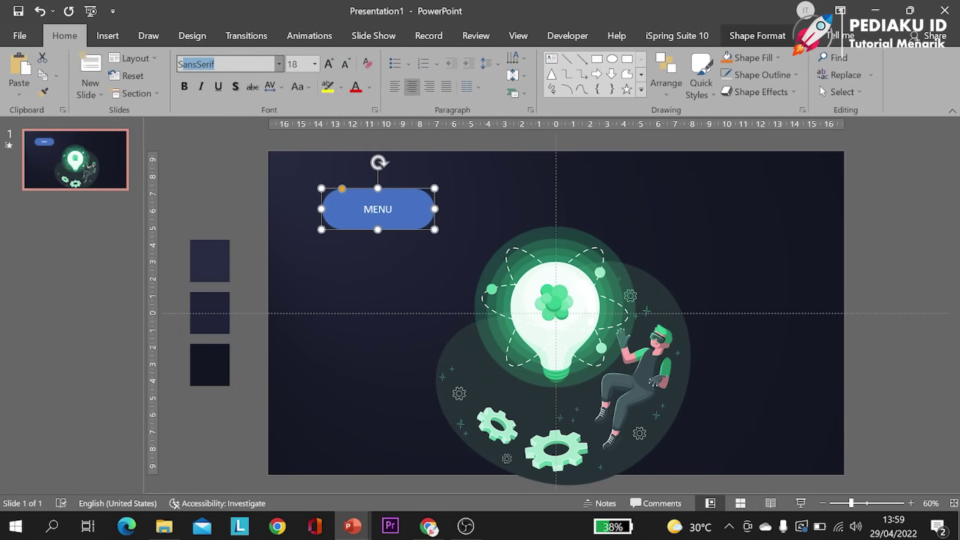
{"action": "key", "text": "Return"}
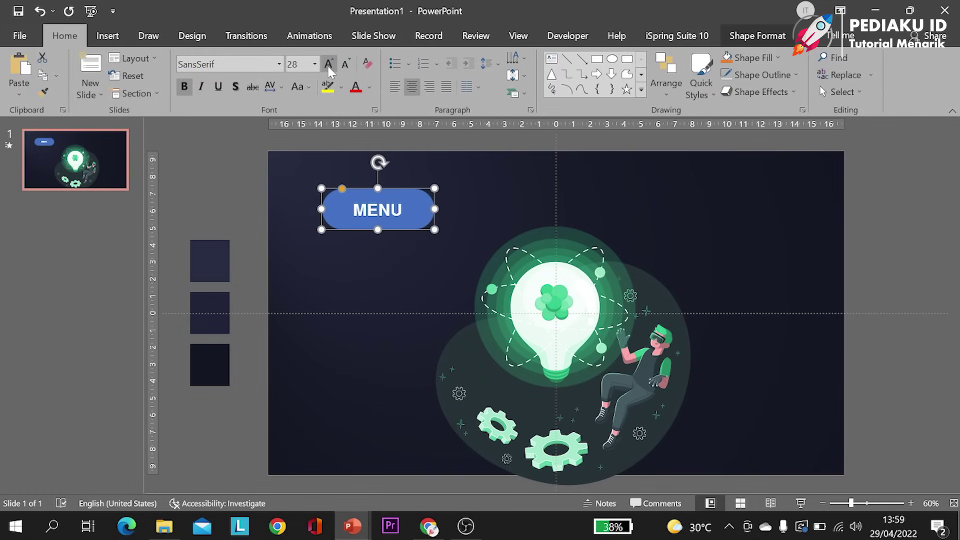
Remove the MENU button's outline, leaving its fill colour unchanged
{"action": "left_click", "coordinate": [753, 36]}
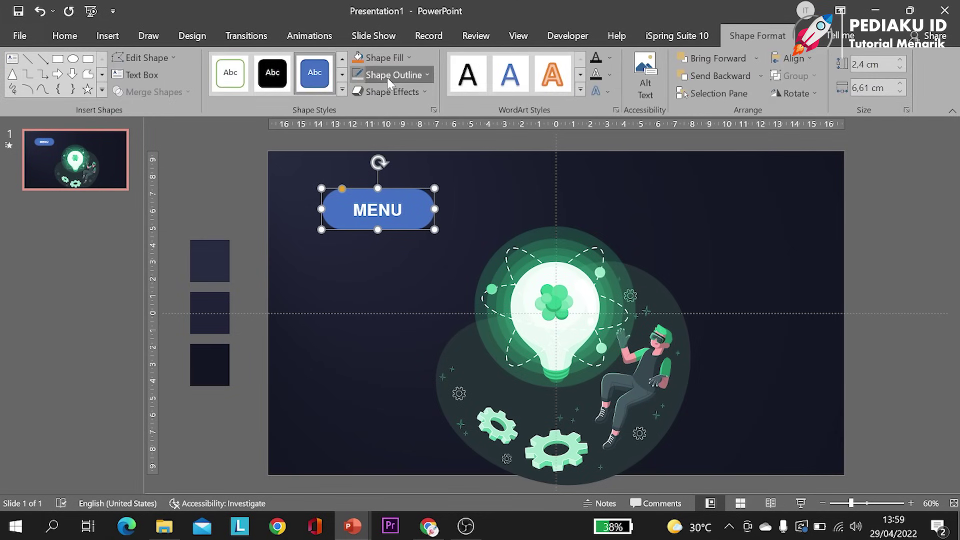
{"action": "left_click", "coordinate": [389, 76]}
{"action": "left_click", "coordinate": [398, 242]}
{"action": "left_click", "coordinate": [381, 56]}
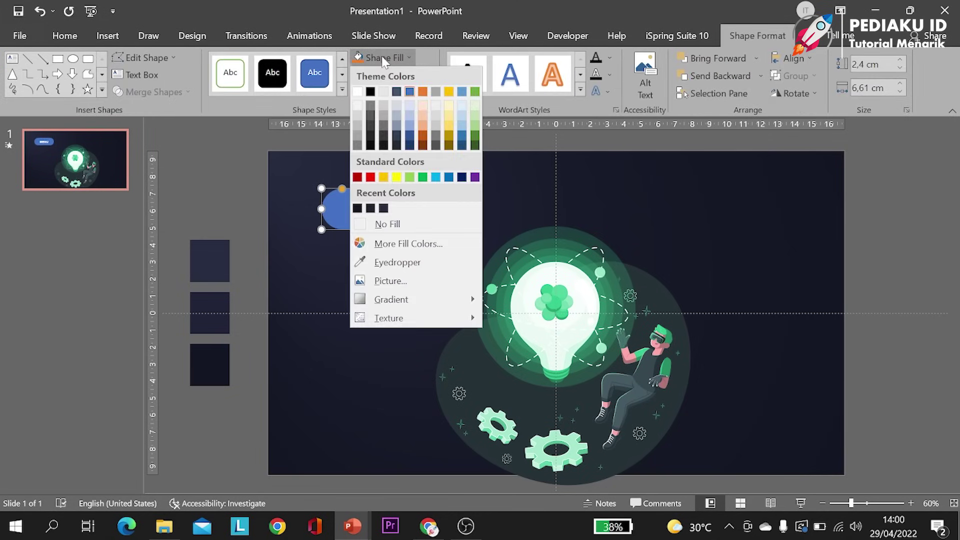
{"action": "left_click", "coordinate": [510, 188]}
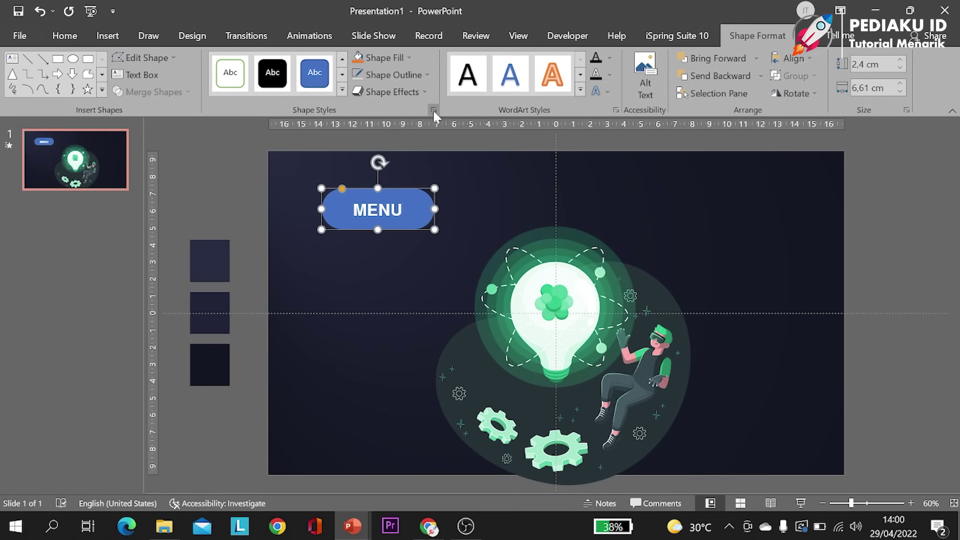
Give the MENU button a gradient fill and delete the middle gradient stop
{"action": "left_click", "coordinate": [433, 109]}
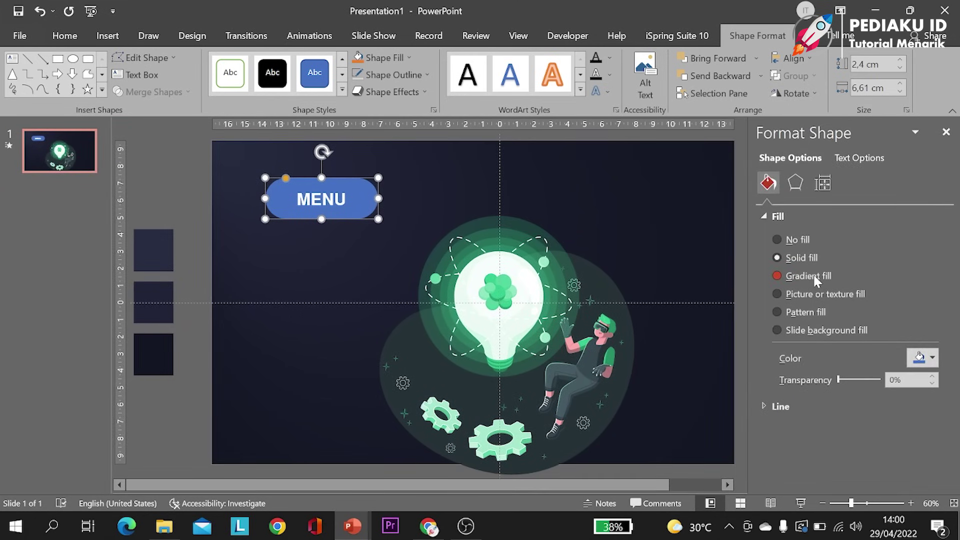
{"action": "left_click", "coordinate": [816, 278]}
{"action": "scroll", "coordinate": [938, 341], "scroll_direction": "down", "scroll_amount": 3}
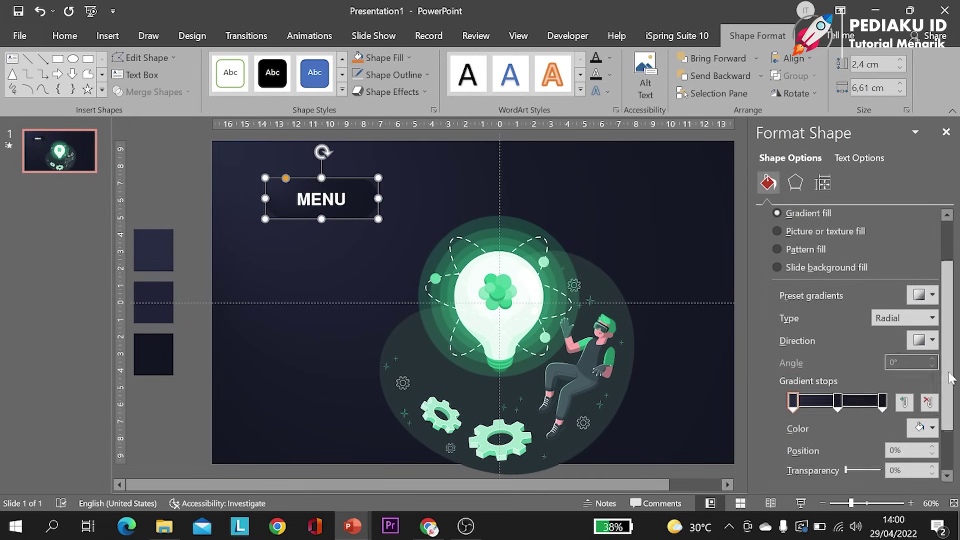
{"action": "left_click", "coordinate": [835, 386]}
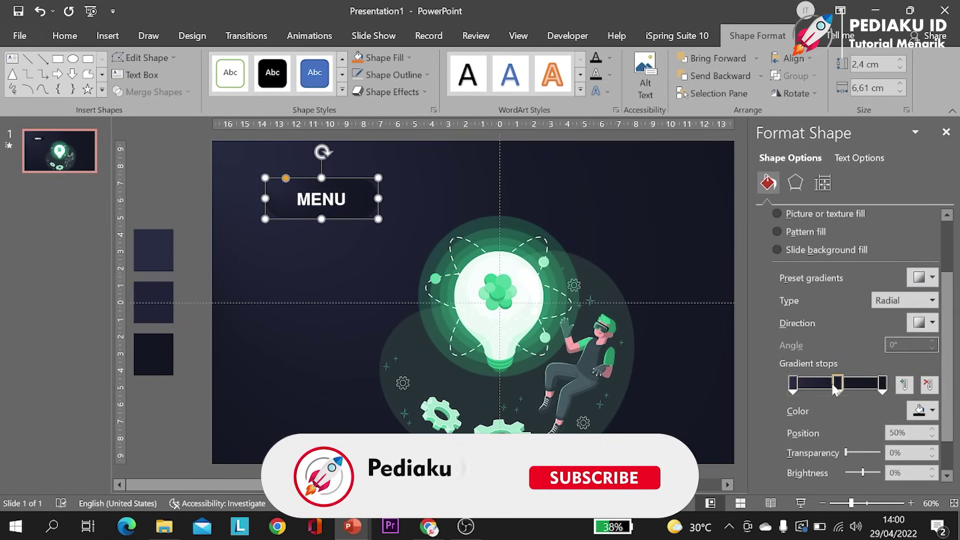
{"action": "left_click", "coordinate": [929, 384]}
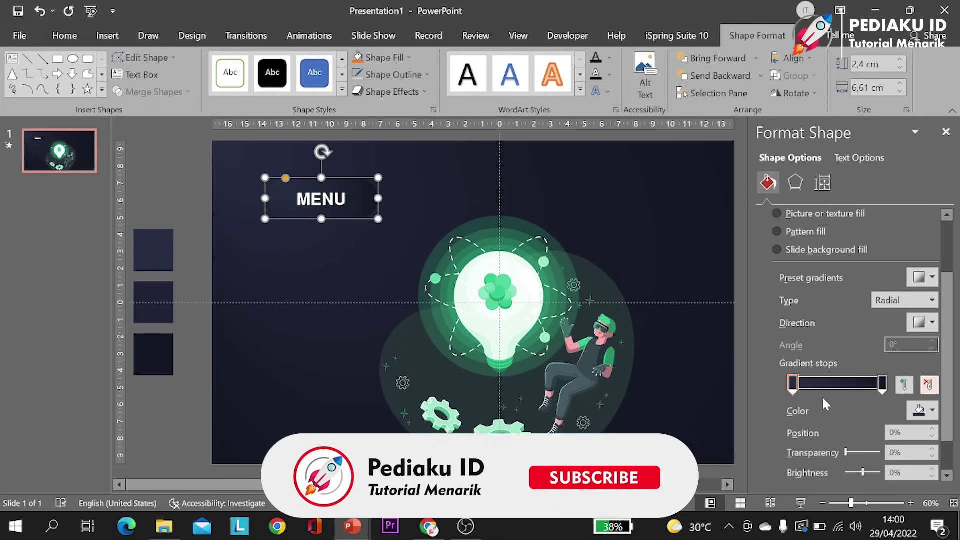
Set both gradient stops to the bulb's green glow with the Eyedropper
{"action": "left_click", "coordinate": [933, 410]}
{"action": "left_click", "coordinate": [871, 395]}
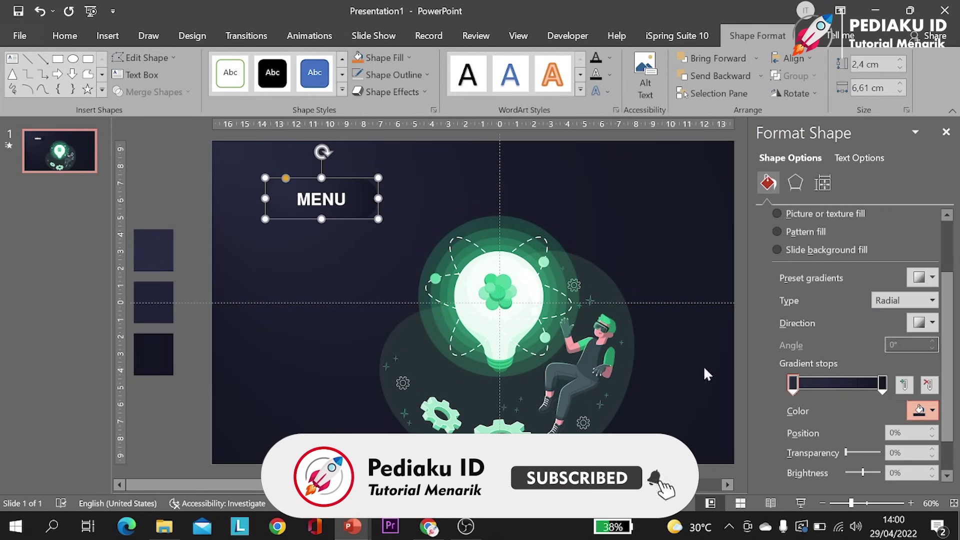
{"action": "left_click", "coordinate": [468, 329]}
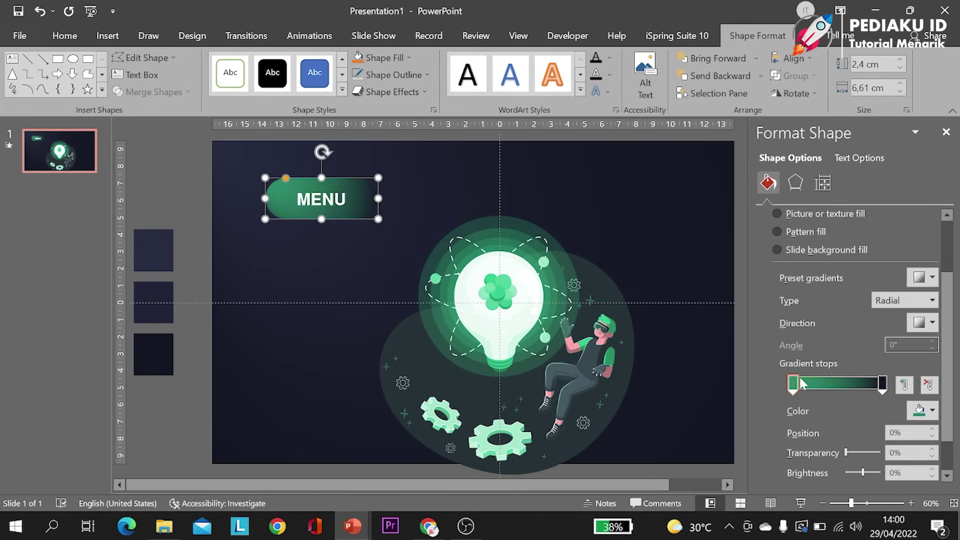
{"action": "left_click", "coordinate": [933, 411]}
{"action": "left_click", "coordinate": [870, 394]}
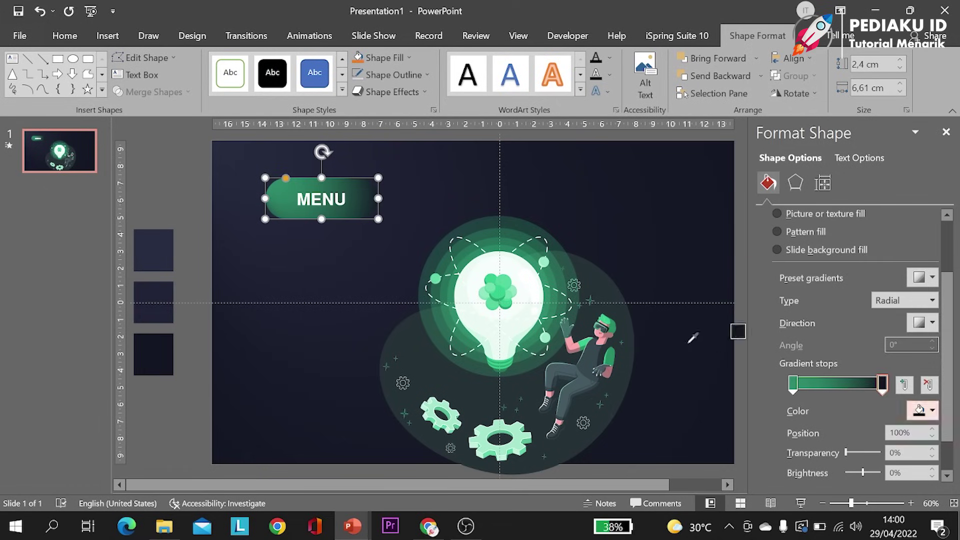
{"action": "left_click", "coordinate": [560, 264]}
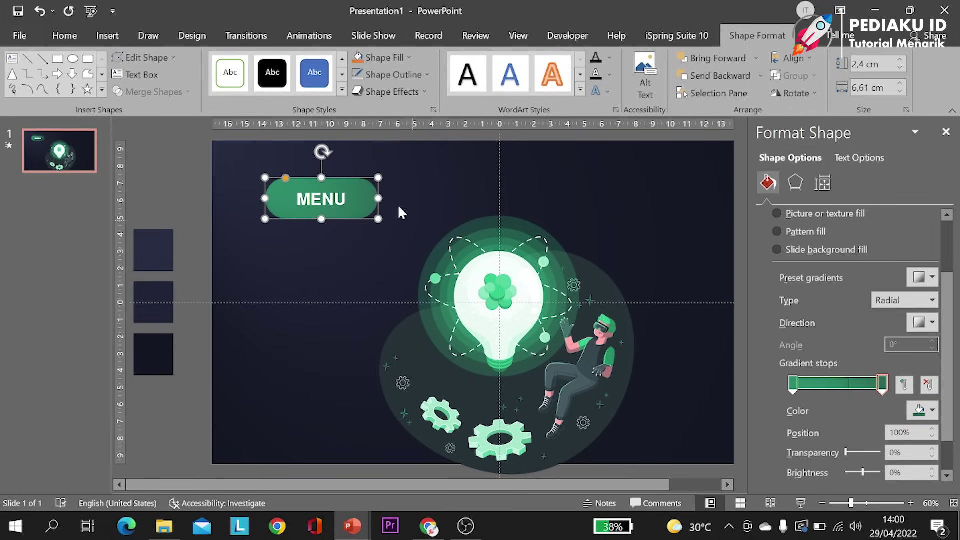
Move the MENU button to the top and centre it horizontally on the slide
{"action": "left_click_drag", "start_coordinate": [353, 200], "coordinate": [529, 181]}
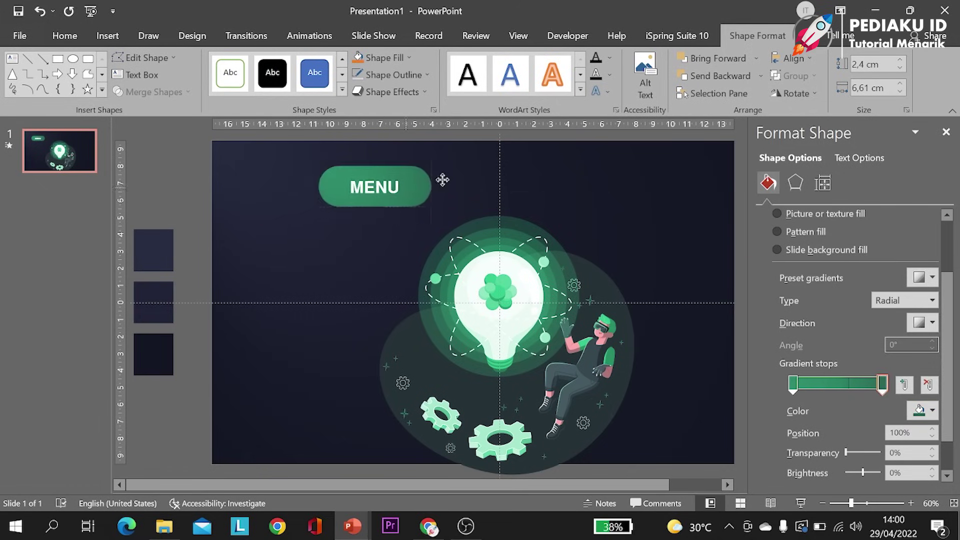
{"action": "left_click", "coordinate": [789, 59]}
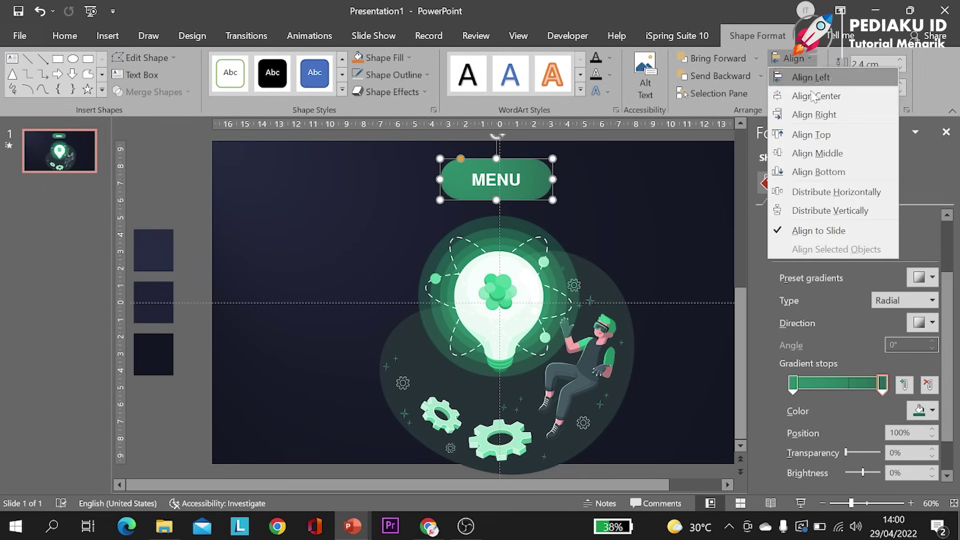
{"action": "left_click", "coordinate": [816, 95]}
{"action": "left_click", "coordinate": [276, 192]}
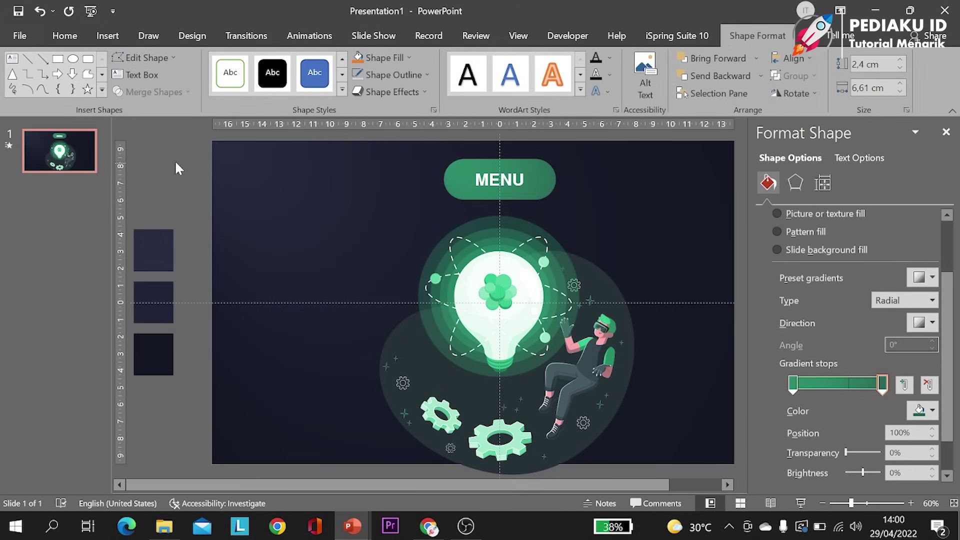
Preview the slide as a slideshow, then select the illustration's rotated frame for animating
{"action": "left_click", "coordinate": [801, 504]}
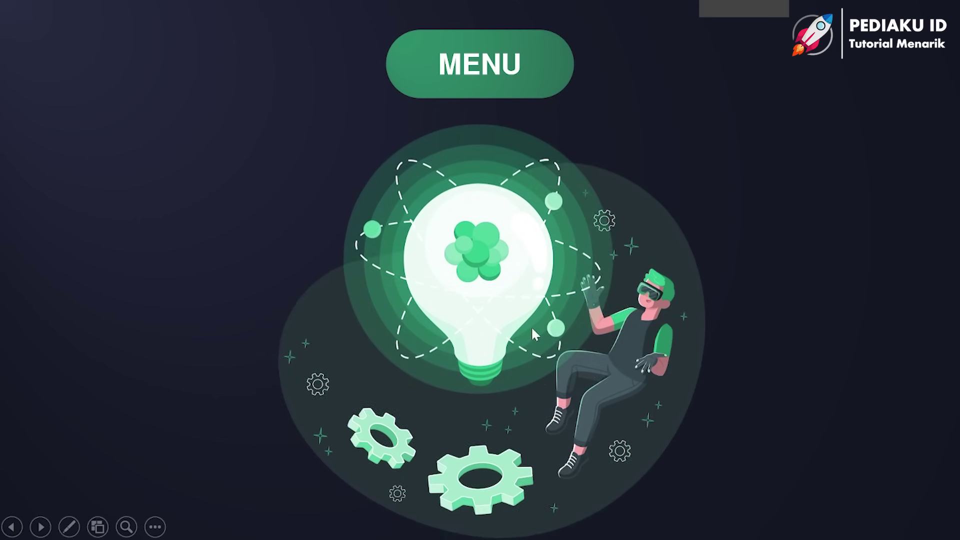
{"action": "key", "text": "Escape"}
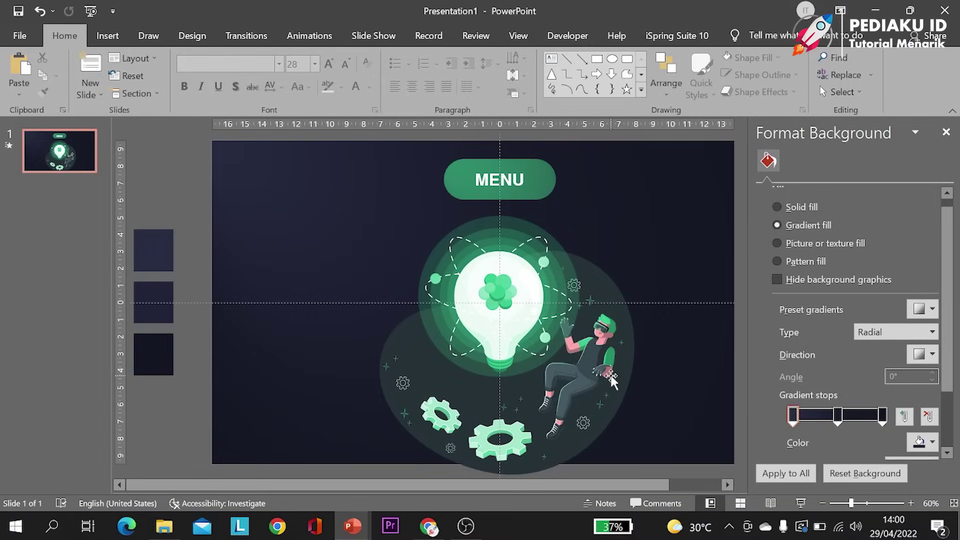
{"action": "left_click", "coordinate": [610, 375]}
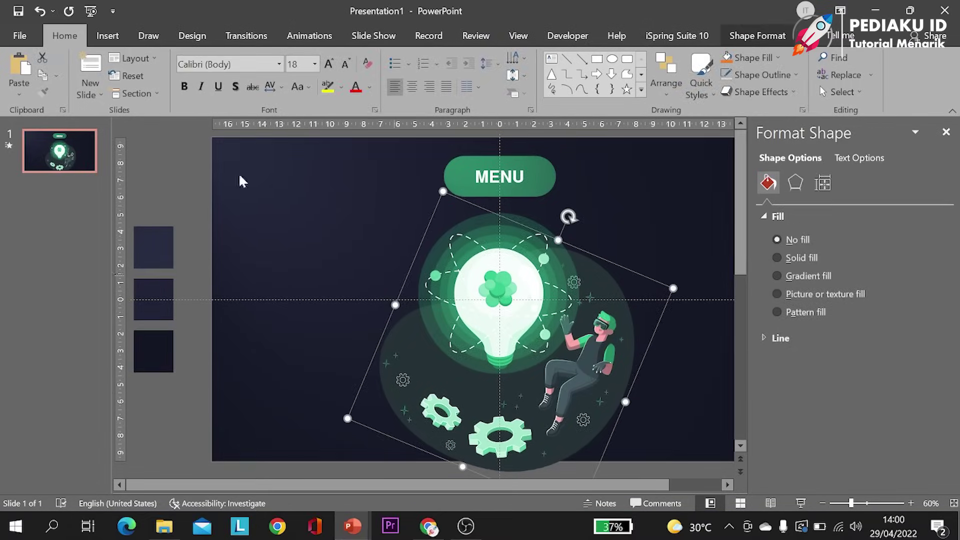
{"action": "left_click", "coordinate": [309, 35]}
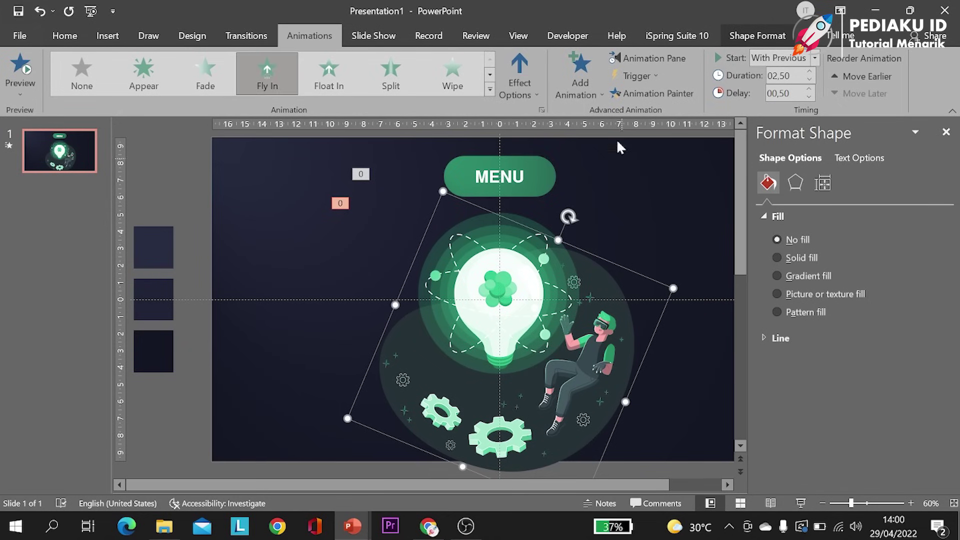
Apply a Fly In entrance to the MENU button and open the Animation Pane
{"action": "left_click", "coordinate": [612, 173]}
{"action": "left_click", "coordinate": [550, 180]}
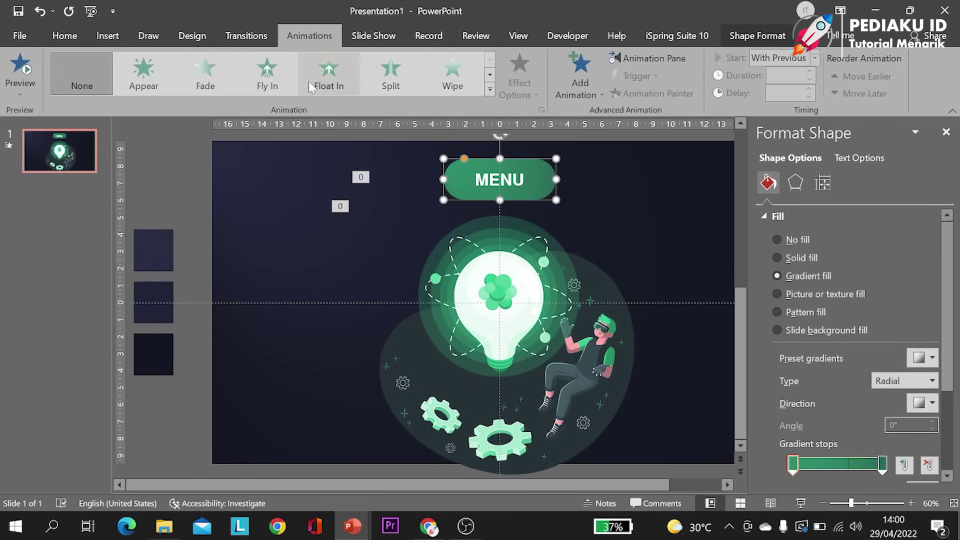
{"action": "left_click", "coordinate": [269, 77]}
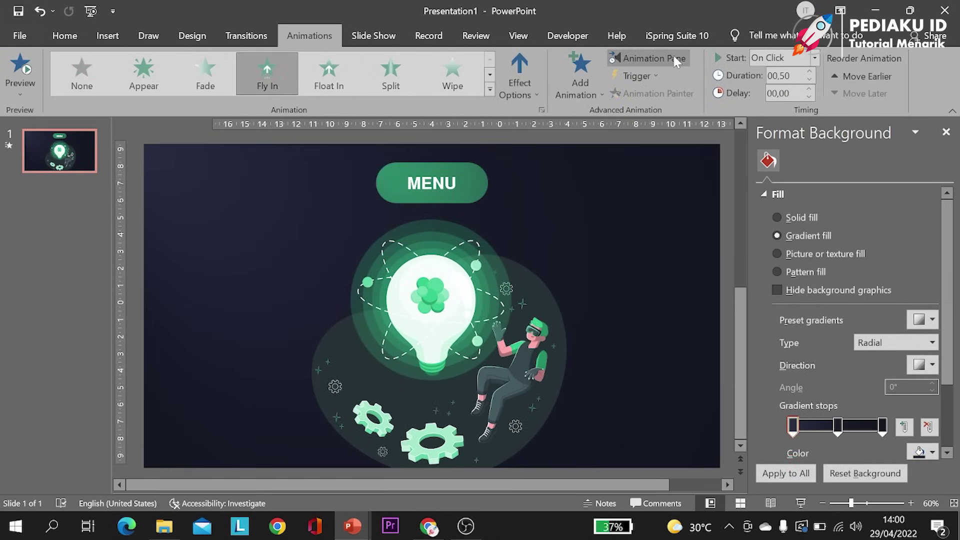
{"action": "left_click", "coordinate": [673, 56]}
{"action": "left_click", "coordinate": [946, 132]}
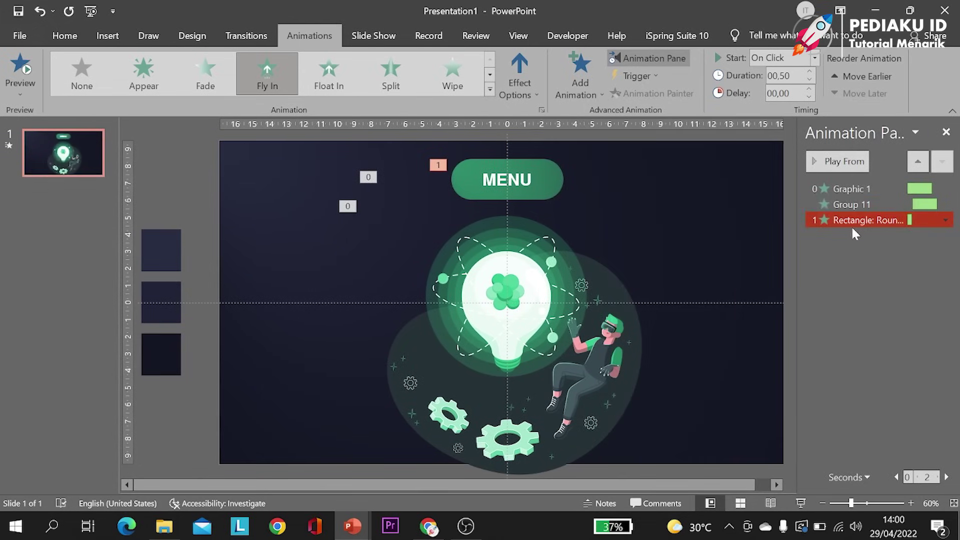
Set the MENU animation to start With Previous with a 2.5-second duration
{"action": "right_click", "coordinate": [852, 220]}
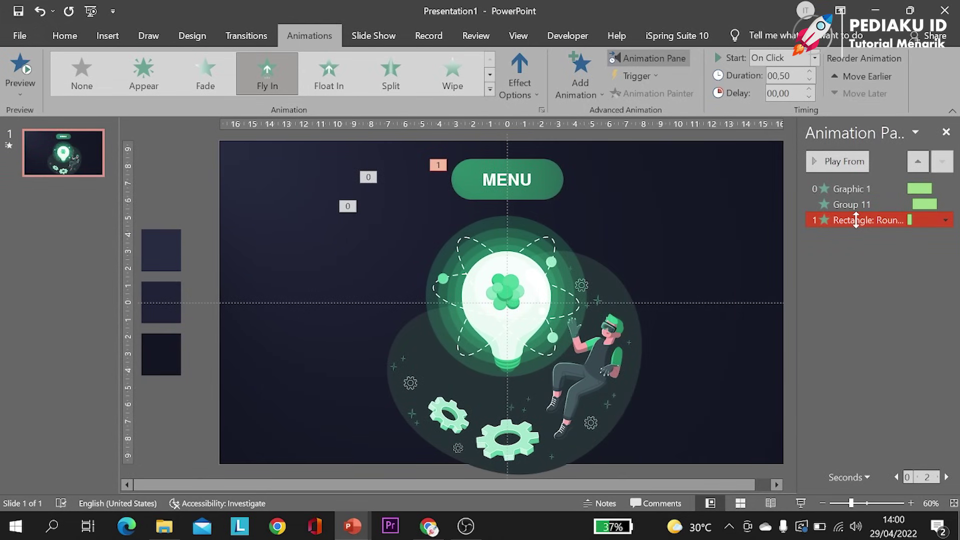
{"action": "left_click", "coordinate": [874, 255]}
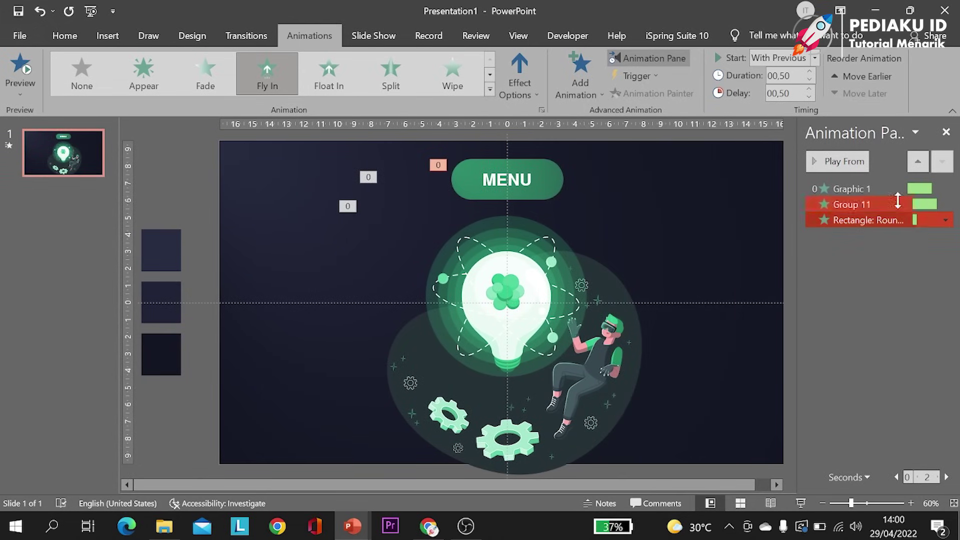
{"action": "double_click", "coordinate": [809, 90]}
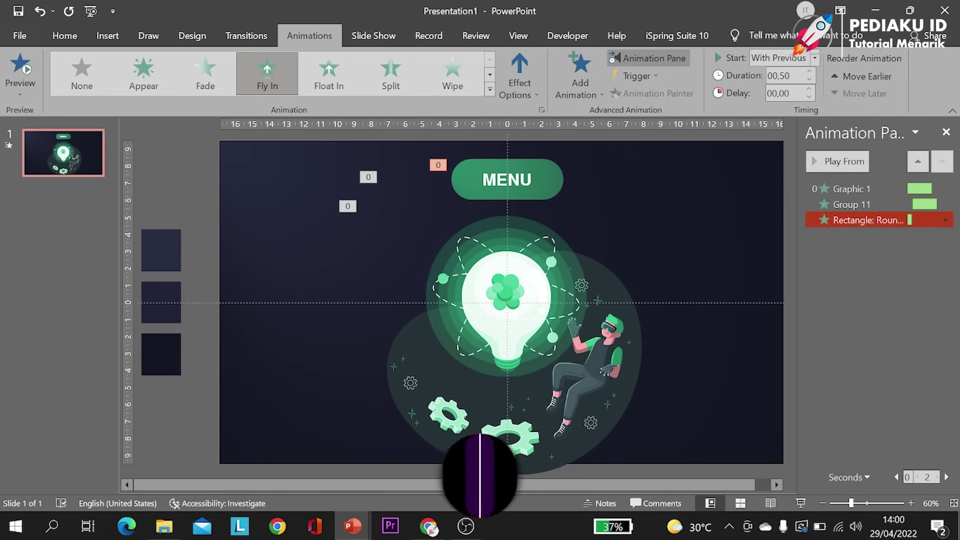
{"action": "key", "text": "shift+Tab"}
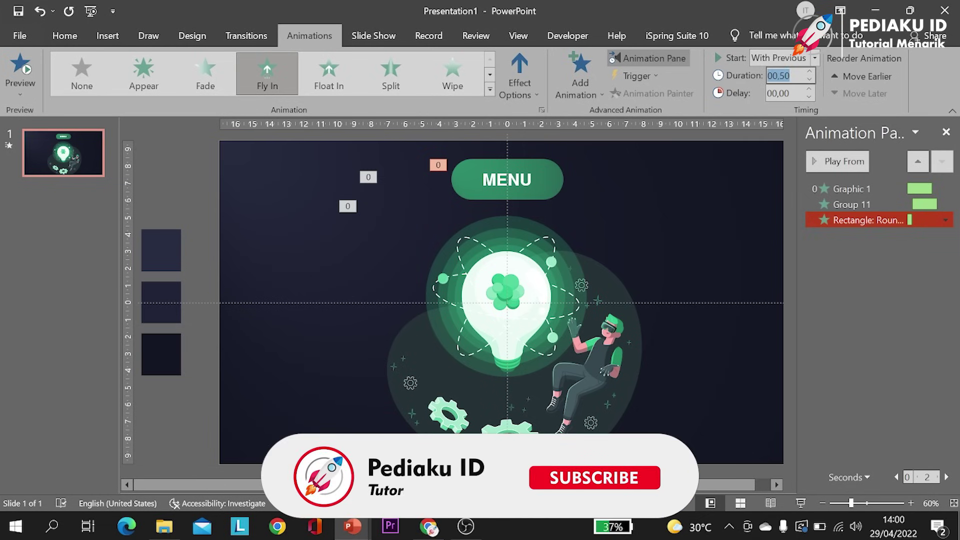
{"action": "type", "text": "2,5"}
{"action": "key", "text": "Return"}
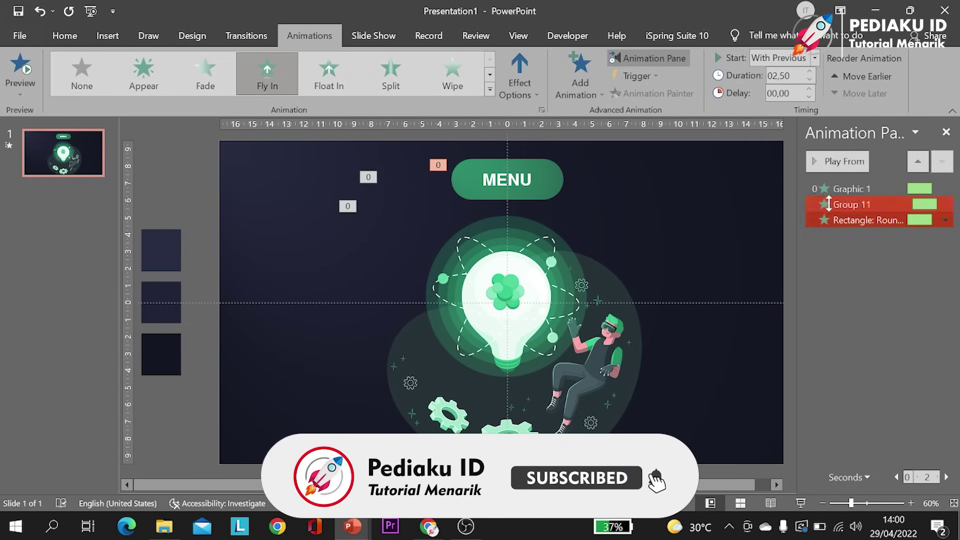
Add a 1,9 sec bounce end to the MENU fly-in in Effect Options
{"action": "right_click", "coordinate": [849, 220]}
{"action": "left_click", "coordinate": [870, 293]}
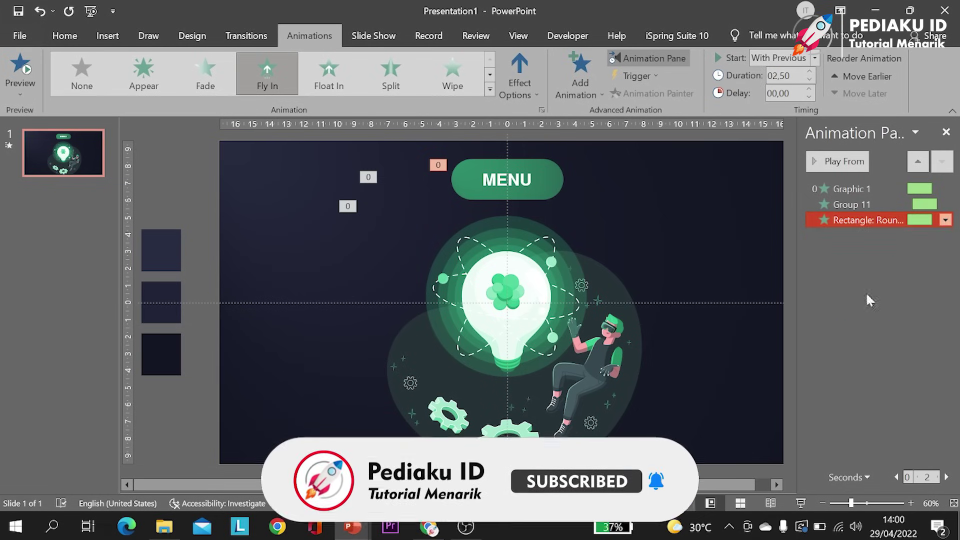
{"action": "left_click_drag", "start_coordinate": [440, 245], "coordinate": [470, 256]}
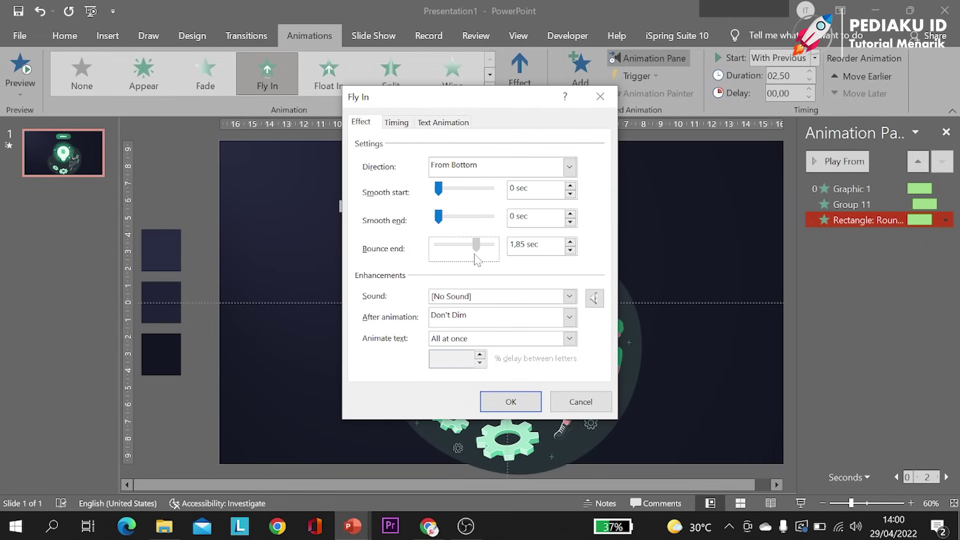
{"action": "left_click", "coordinate": [570, 242]}
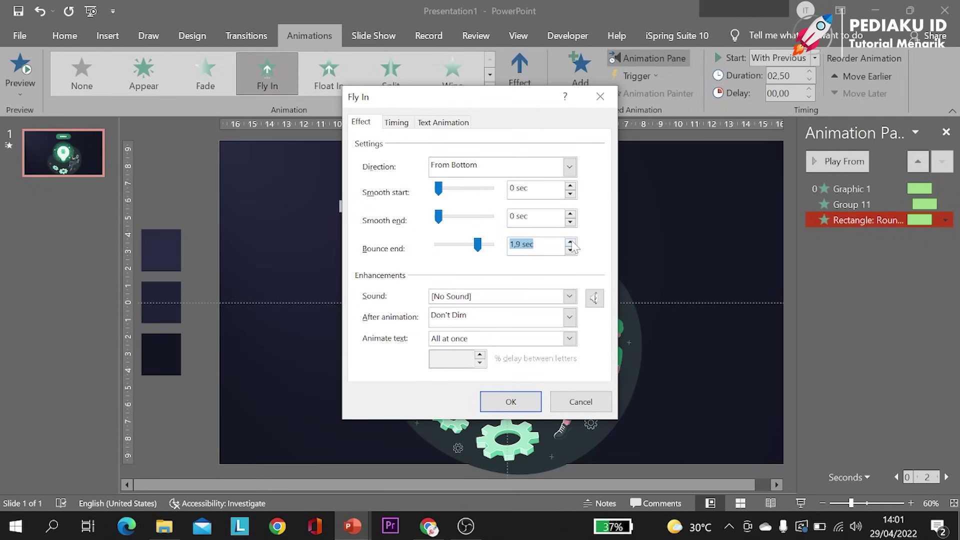
{"action": "left_click", "coordinate": [511, 401]}
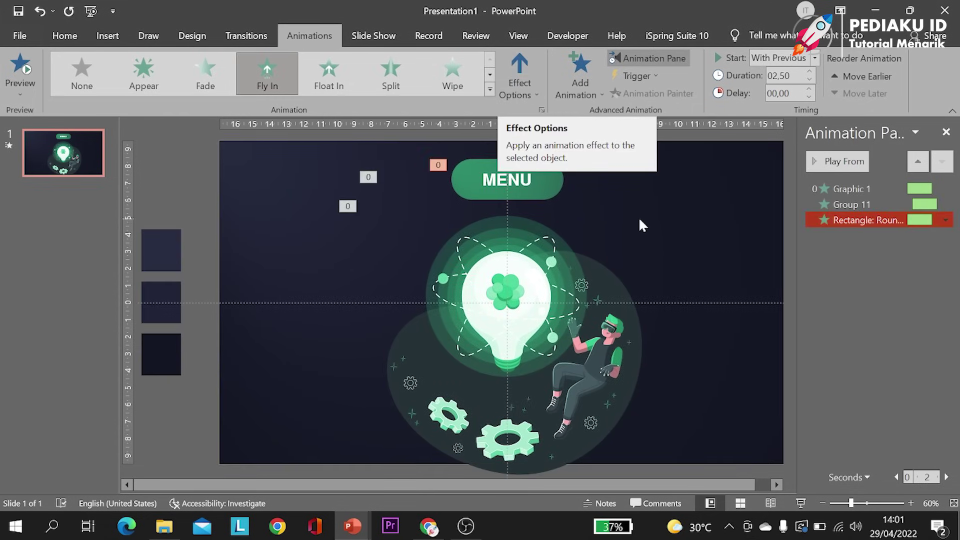
Add a new second slide and delete its empty placeholders
{"action": "left_click", "coordinate": [598, 382]}
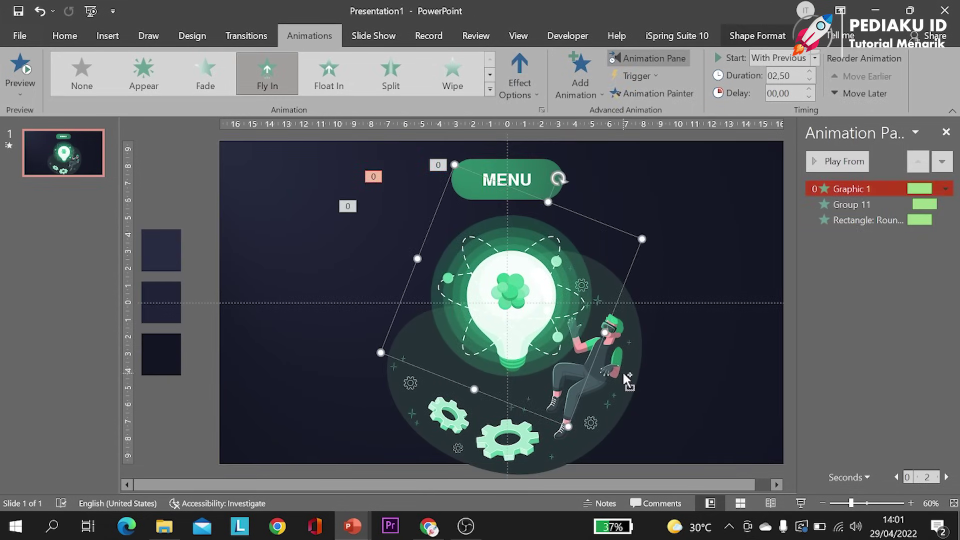
{"action": "left_click", "coordinate": [342, 245]}
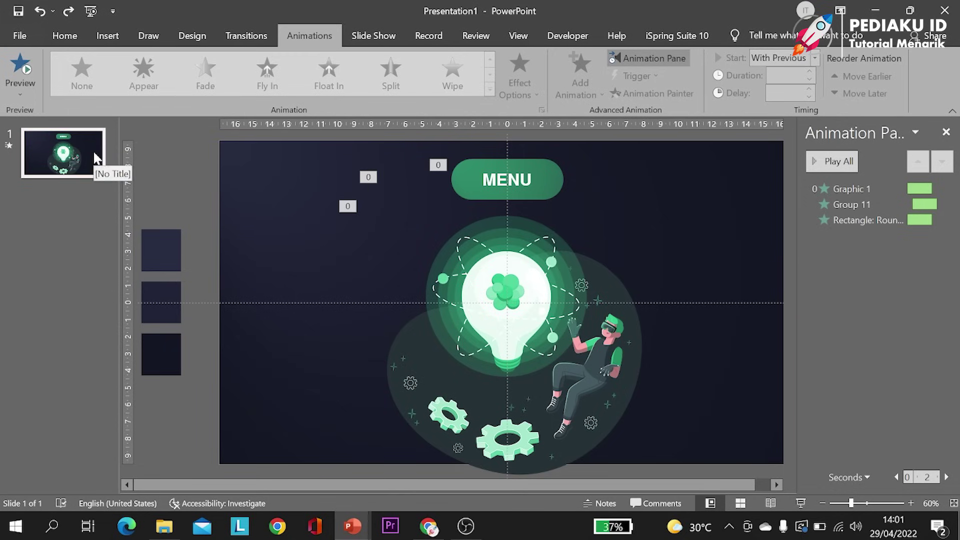
{"action": "right_click", "coordinate": [79, 214]}
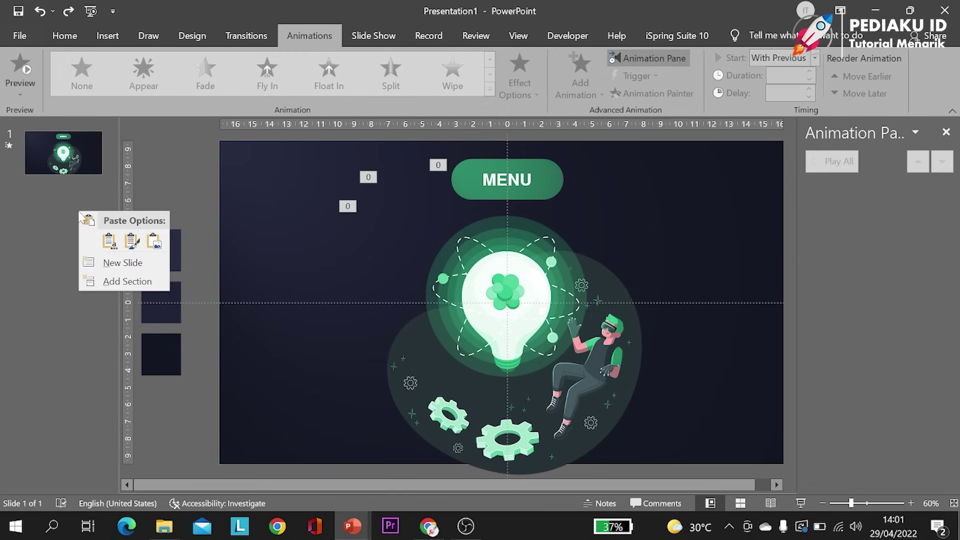
{"action": "left_click", "coordinate": [121, 265]}
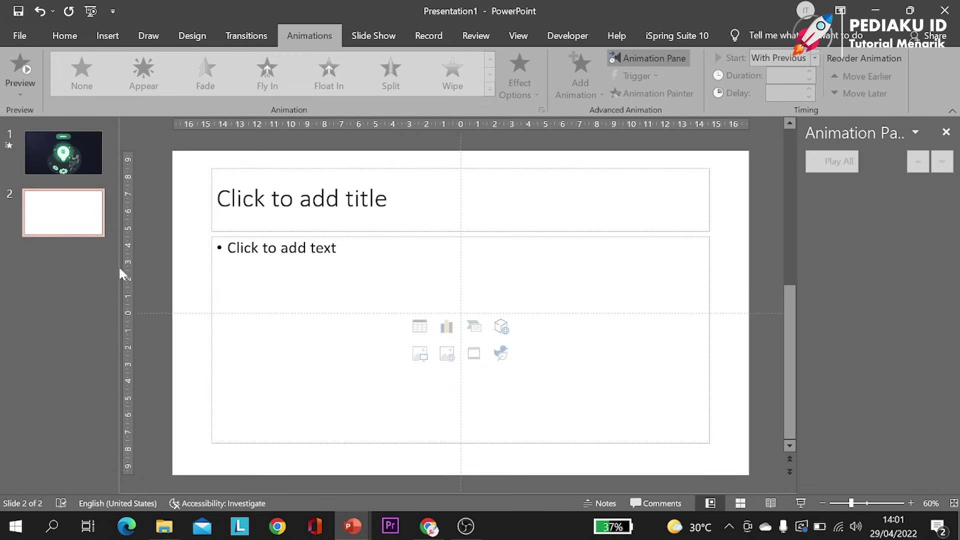
{"action": "left_click_drag", "start_coordinate": [160, 142], "coordinate": [675, 472]}
{"action": "key", "text": "Delete"}
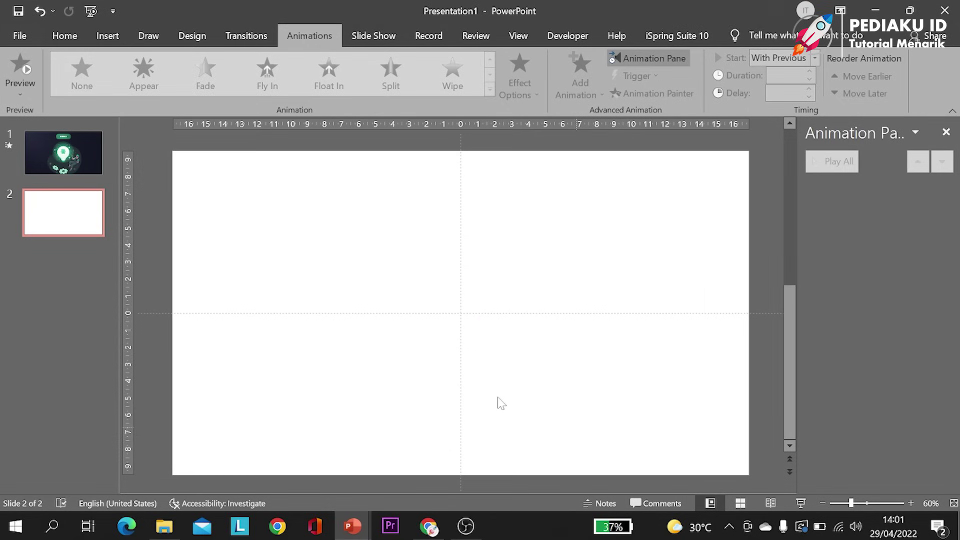
{"action": "left_click", "coordinate": [65, 35]}
{"action": "left_click", "coordinate": [91, 94]}
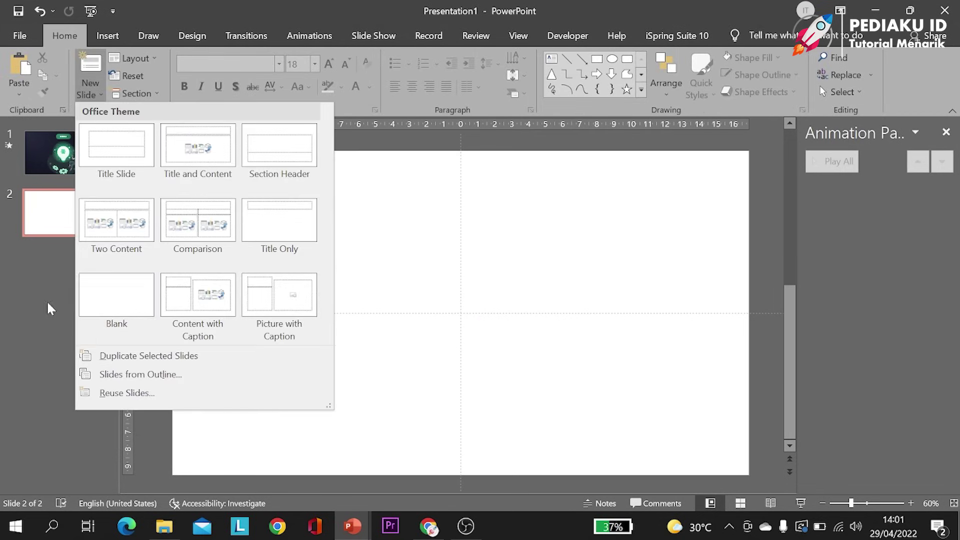
Apply the menu slide's dark navy gradient background to all slides
{"action": "left_click", "coordinate": [46, 154]}
{"action": "right_click", "coordinate": [647, 228]}
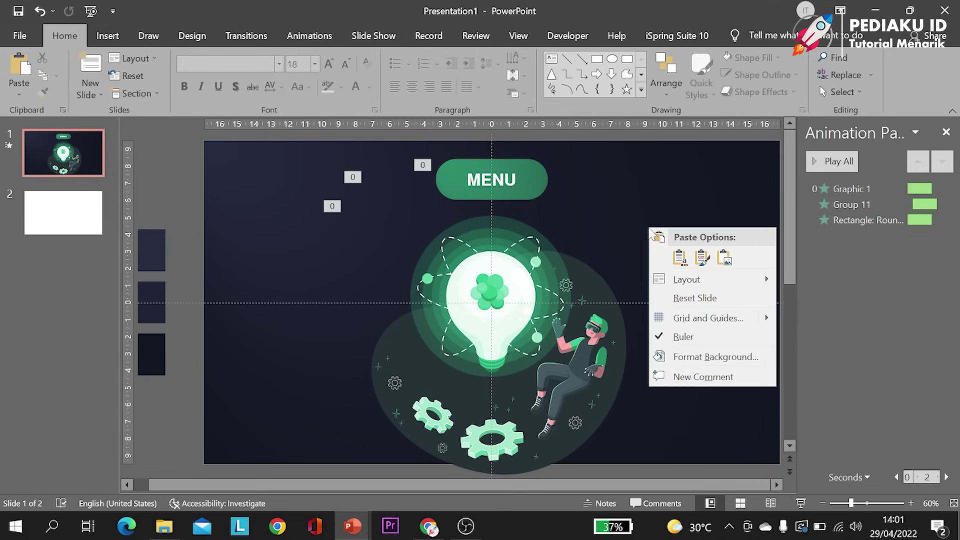
{"action": "left_click", "coordinate": [707, 359]}
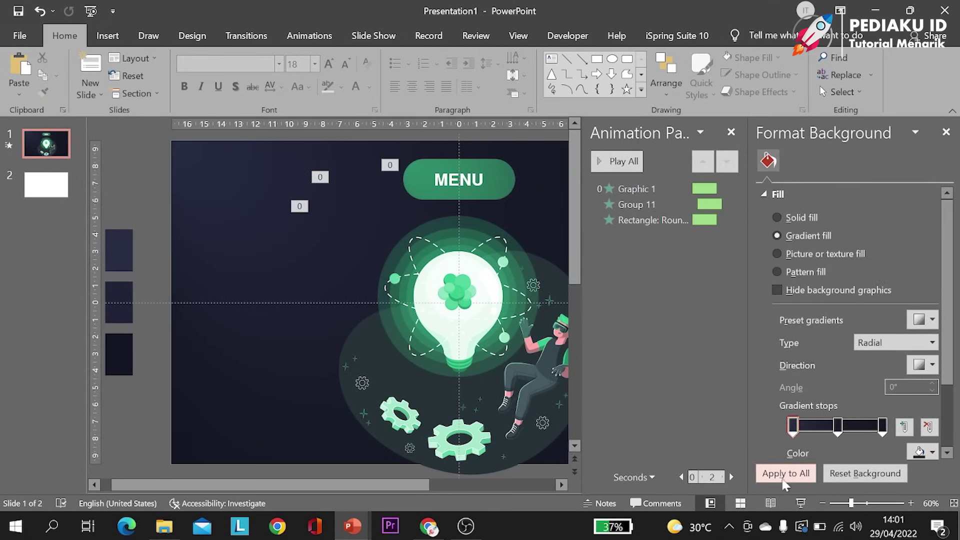
{"action": "left_click", "coordinate": [781, 476]}
{"action": "left_click", "coordinate": [58, 185]}
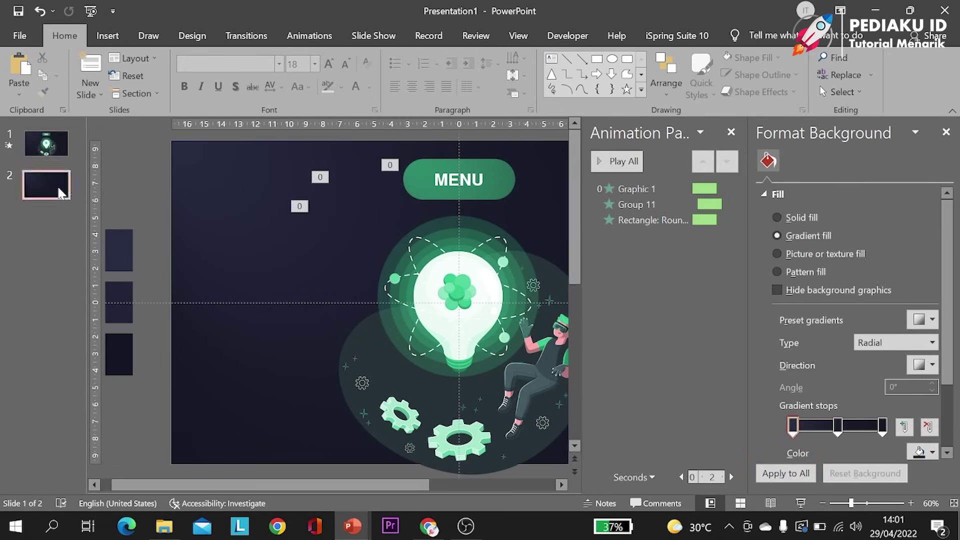
{"action": "left_click", "coordinate": [732, 133]}
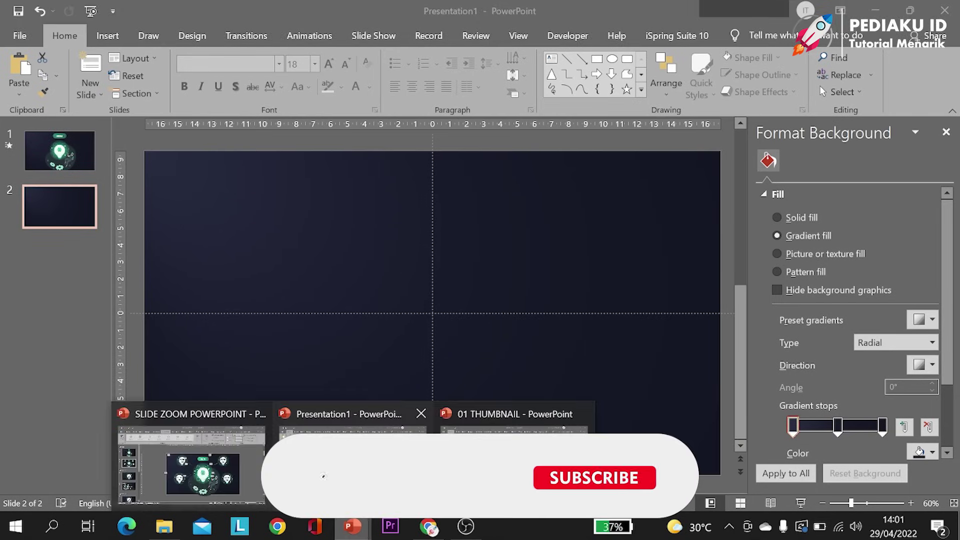
Copy the TOPIC 01 slide's objects from the SLIDE ZOOM POWERPOINT deck and paste them onto slide 2
{"action": "left_click", "coordinate": [223, 460]}
{"action": "left_click", "coordinate": [80, 335]}
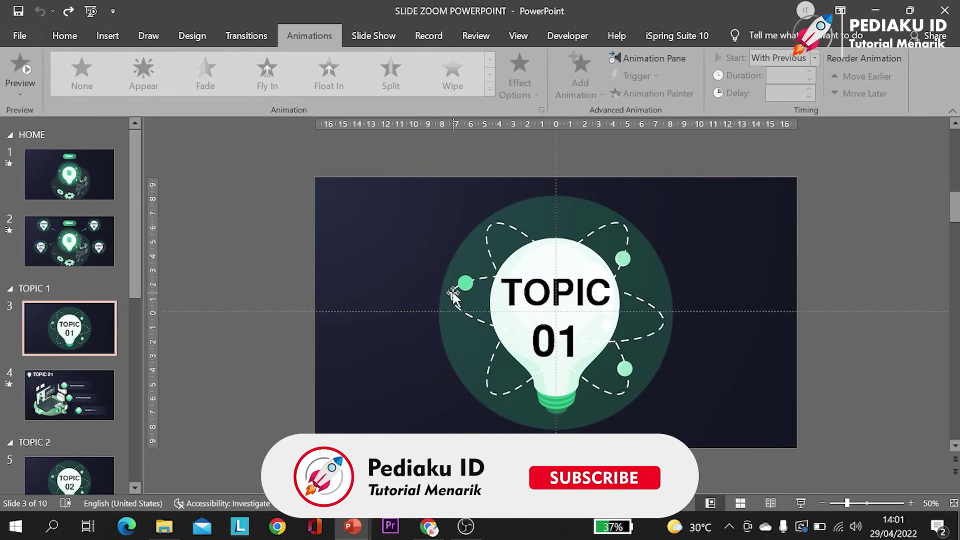
{"action": "left_click_drag", "start_coordinate": [375, 155], "coordinate": [736, 480]}
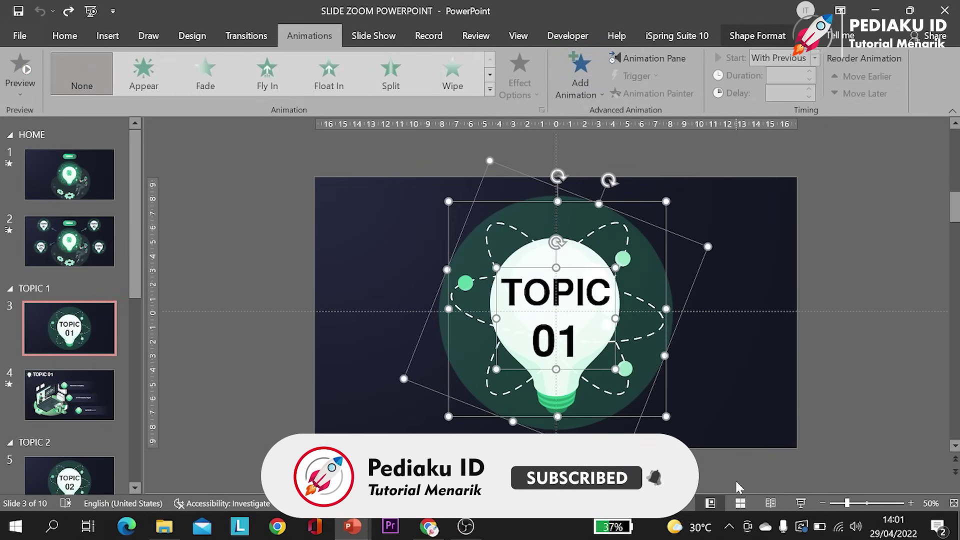
{"action": "left_click", "coordinate": [353, 526]}
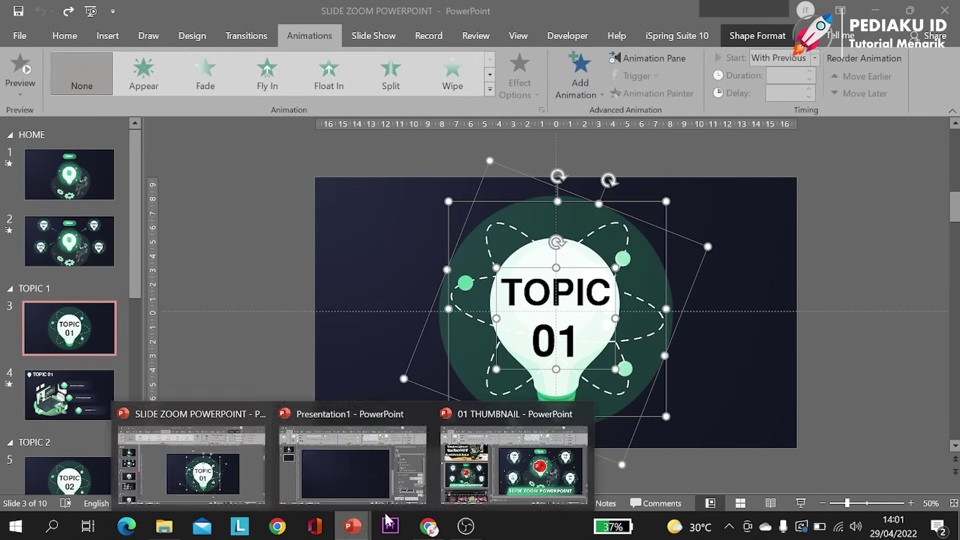
{"action": "left_click", "coordinate": [379, 476]}
{"action": "key", "text": "ctrl+v"}
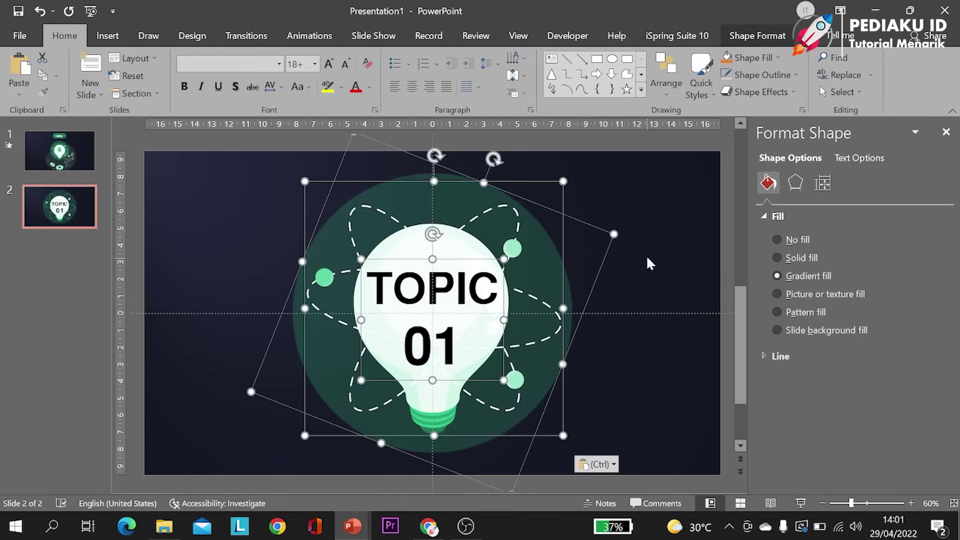
{"action": "left_click", "coordinate": [649, 263]}
Ungroup the rotated illustration shape over the bulb on the menu slide
{"action": "key", "text": "Page_Up"}
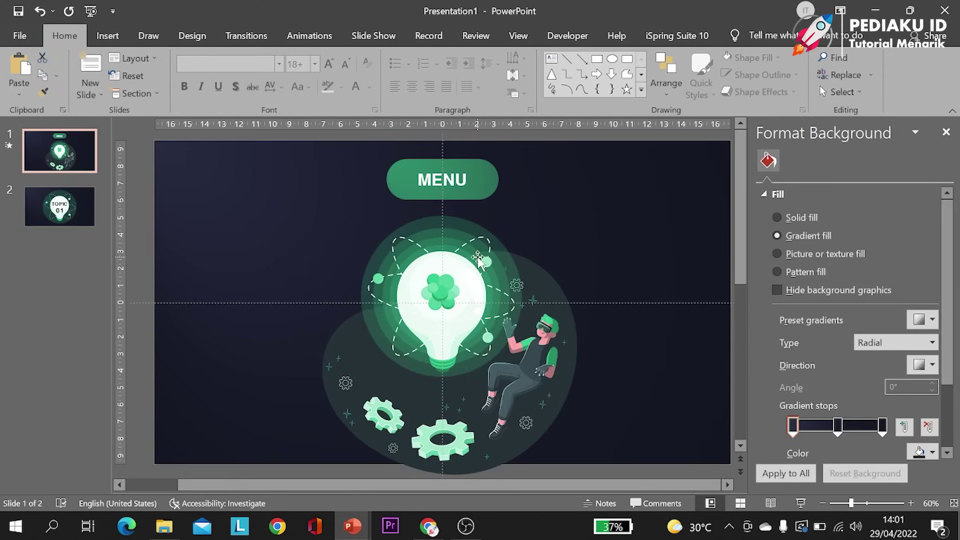
{"action": "left_click", "coordinate": [478, 258]}
{"action": "right_click", "coordinate": [474, 252]}
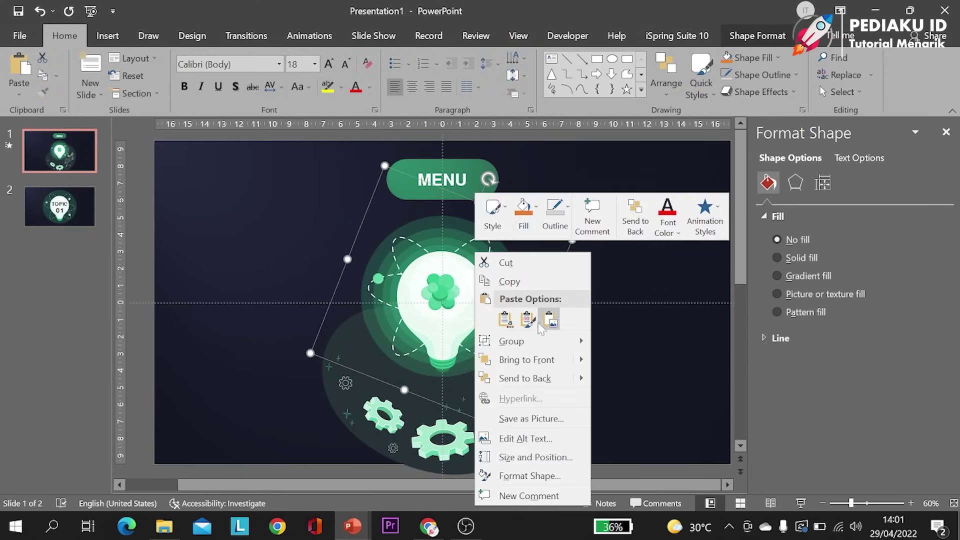
{"action": "left_click", "coordinate": [625, 380]}
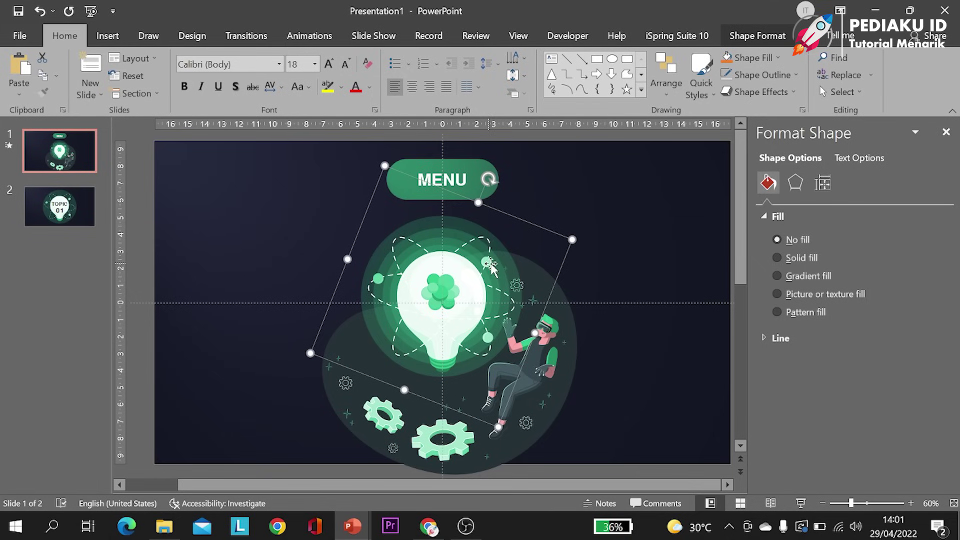
{"action": "left_click", "coordinate": [594, 195]}
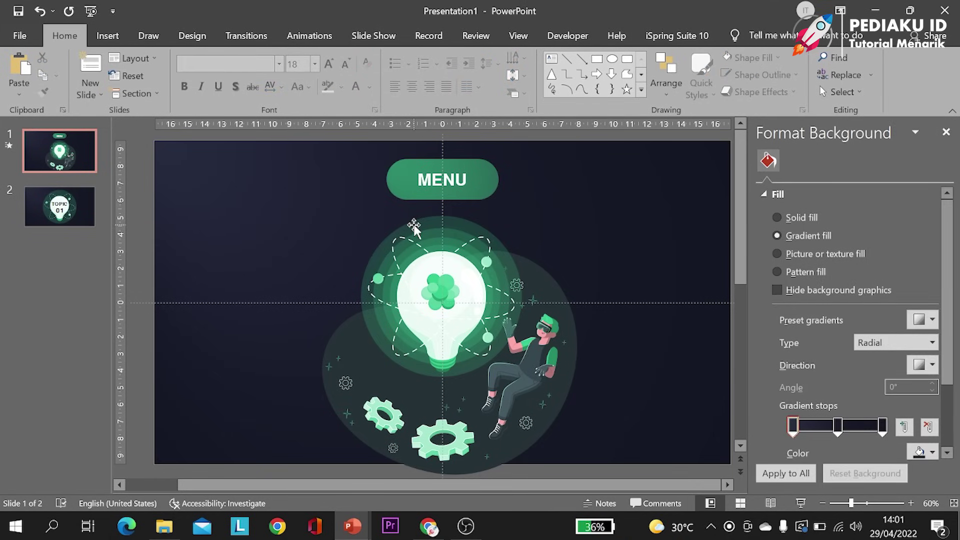
Paste the TOPIC 01 label onto slide 2, keeping it in its original position
{"action": "left_click", "coordinate": [70, 203]}
{"action": "key", "text": "ctrl+v"}
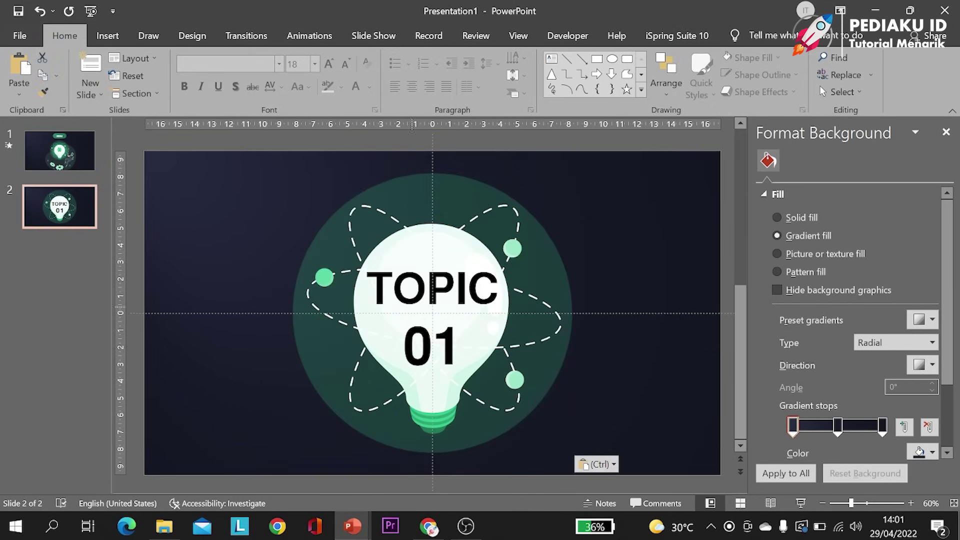
{"action": "left_click_drag", "start_coordinate": [448, 263], "coordinate": [574, 250]}
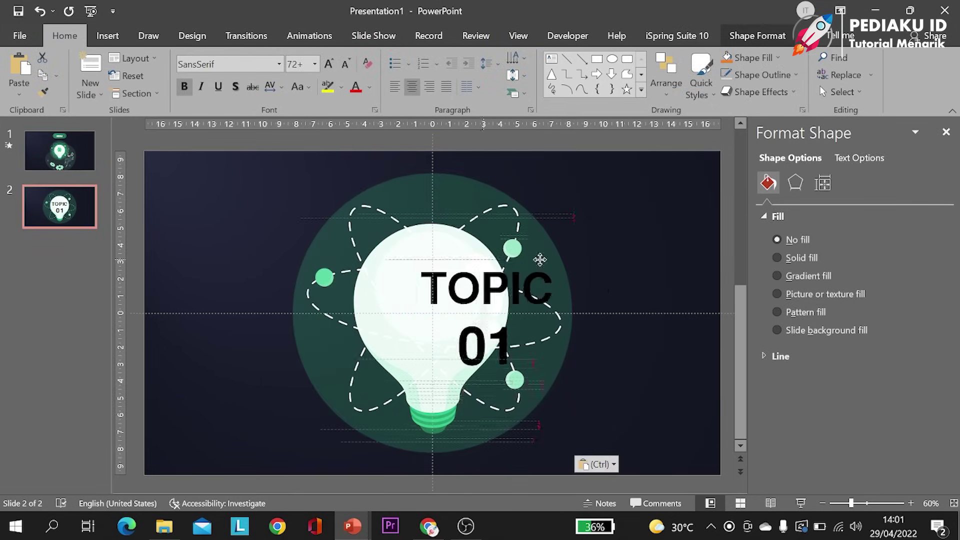
{"action": "key", "text": "ctrl+z"}
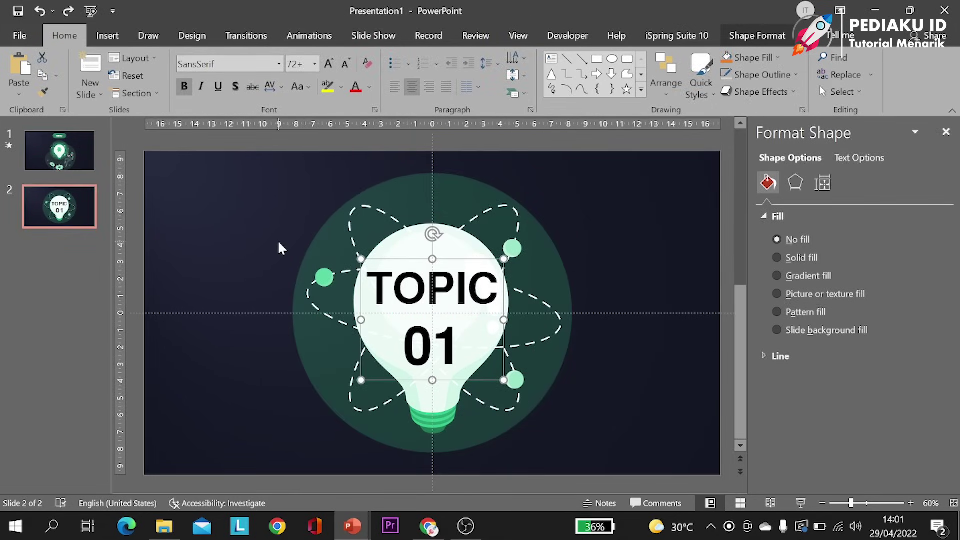
{"action": "left_click", "coordinate": [267, 155]}
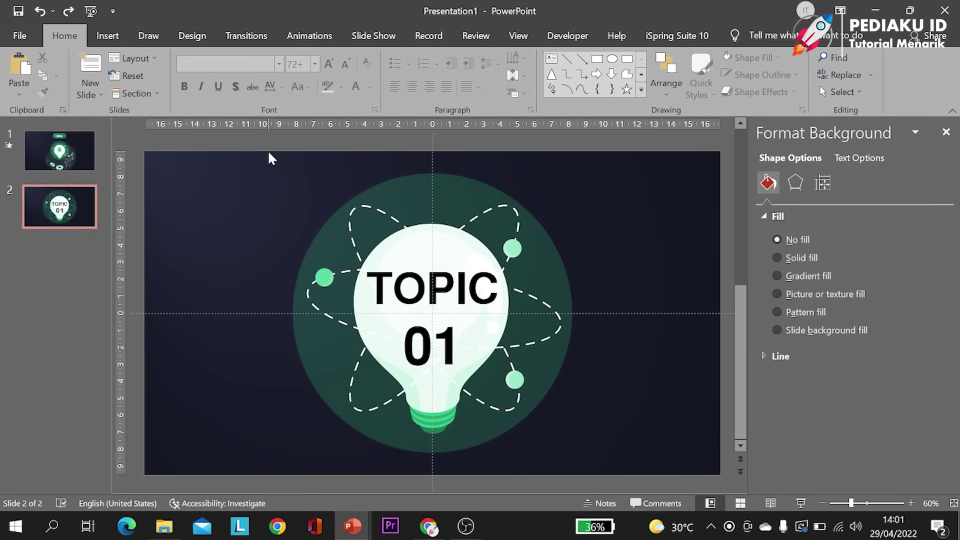
Duplicate slide 2 to create an identical slide 3
{"action": "left_click", "coordinate": [63, 199]}
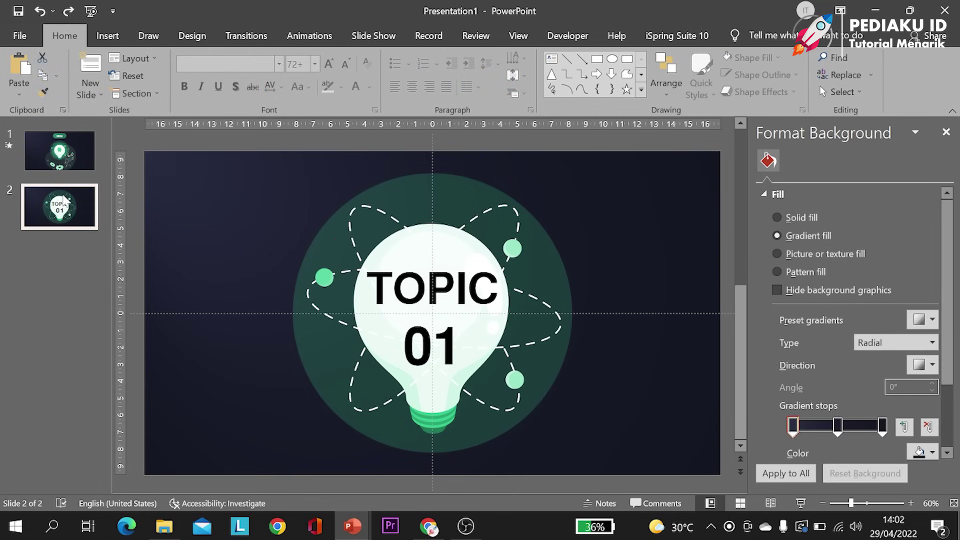
{"action": "key", "text": "ctrl+d"}
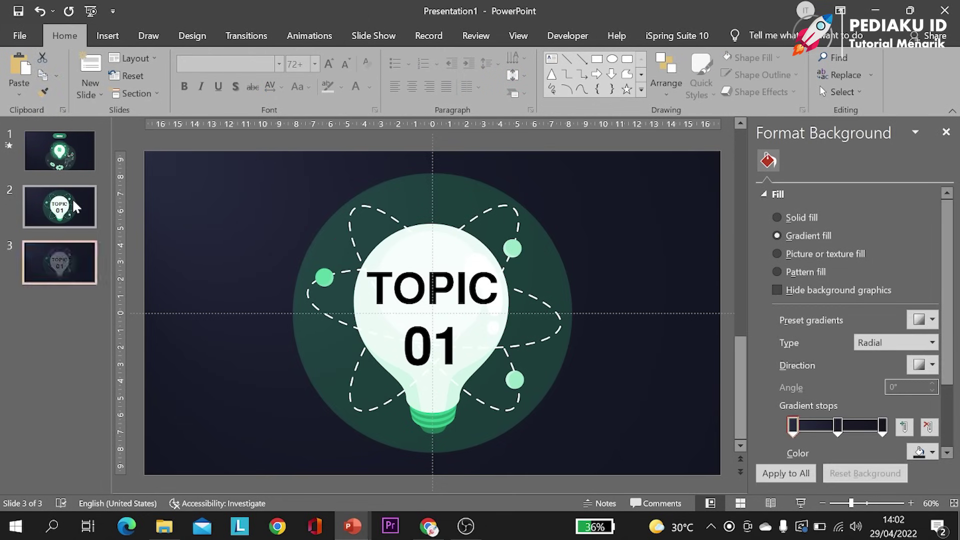
{"action": "left_click", "coordinate": [42, 328]}
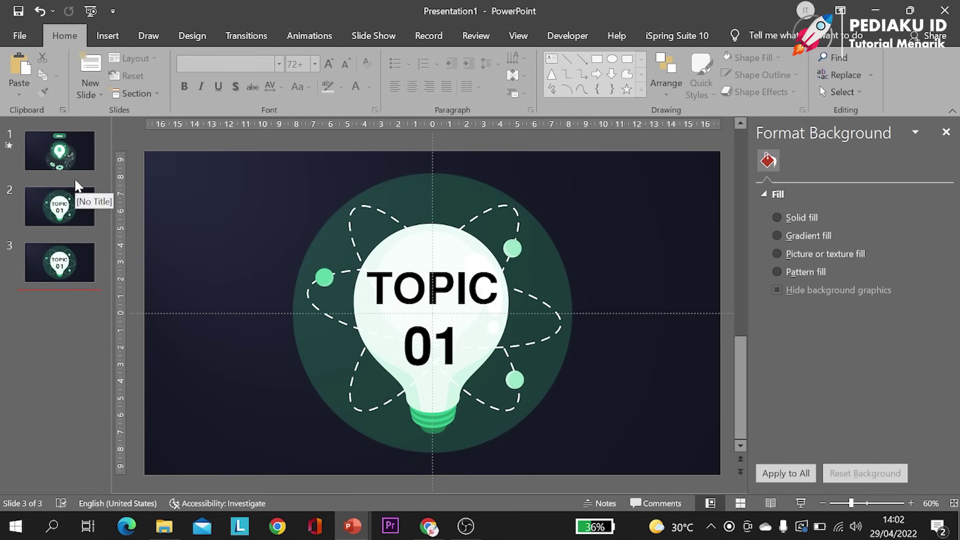
{"action": "left_click", "coordinate": [64, 205]}
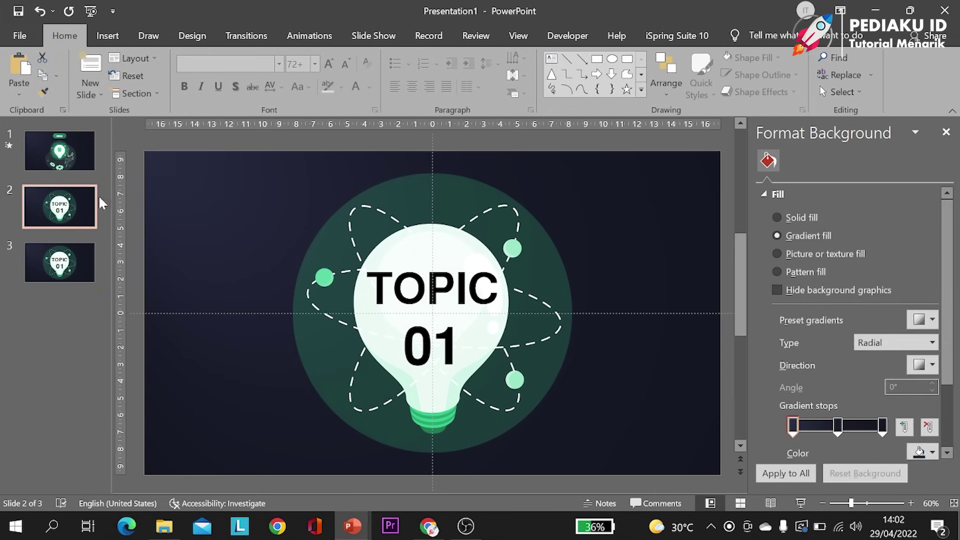
{"action": "left_click", "coordinate": [58, 175]}
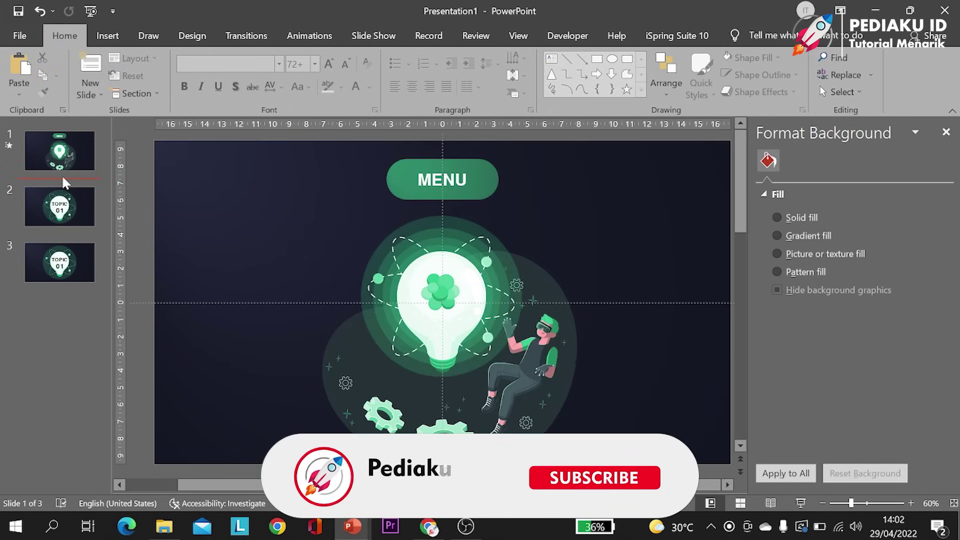
Add a section named 'TOPIC 1' starting at slide 2, then return to slide 3
{"action": "right_click", "coordinate": [61, 175]}
{"action": "left_click", "coordinate": [109, 242]}
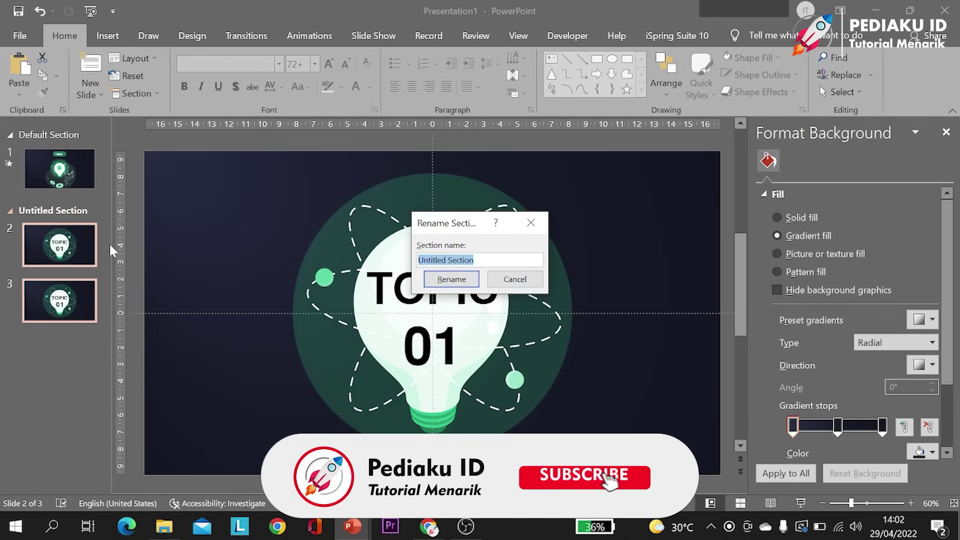
{"action": "type", "text": "TOPIC"}
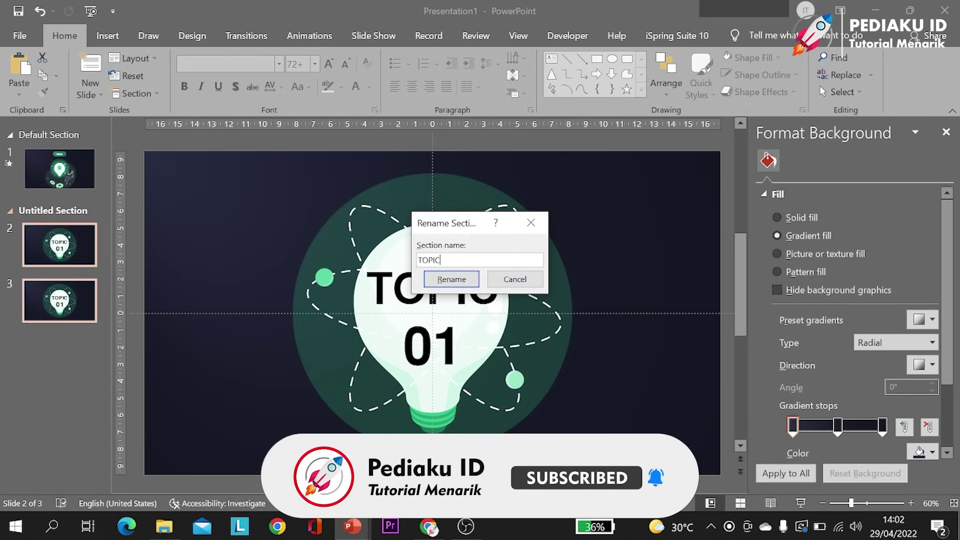
{"action": "type", "text": " 1"}
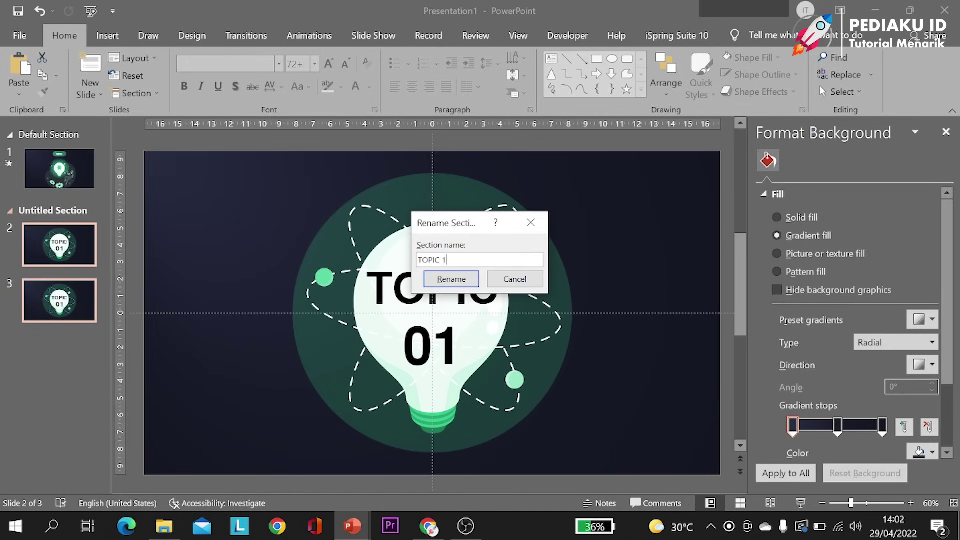
{"action": "key", "text": "Return"}
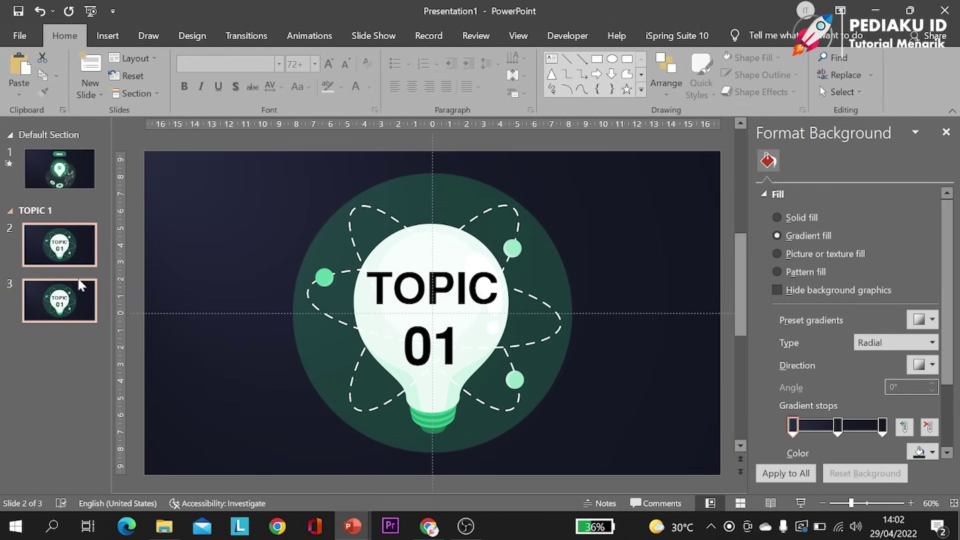
{"action": "left_click", "coordinate": [71, 296]}
{"action": "left_click", "coordinate": [65, 248]}
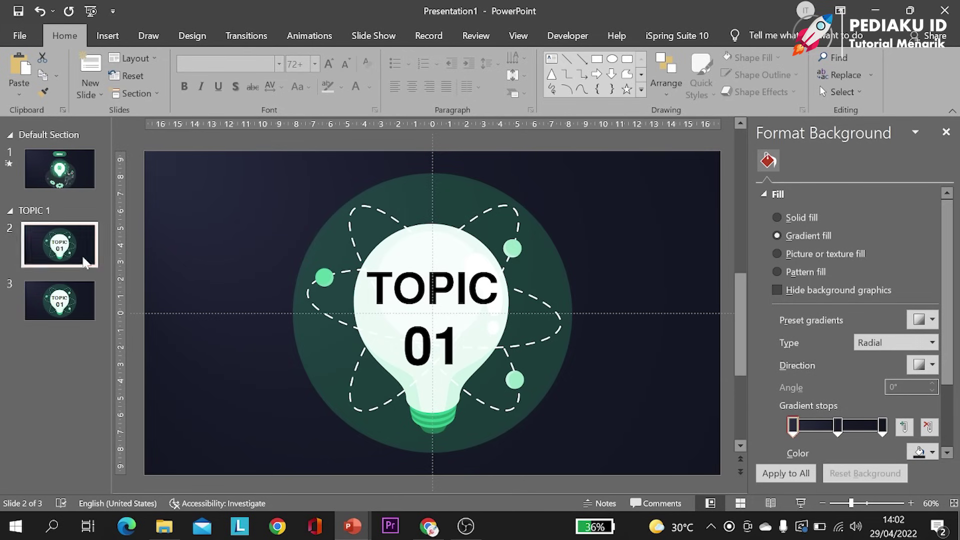
{"action": "scroll", "coordinate": [198, 263], "scroll_direction": "down", "scroll_amount": 1}
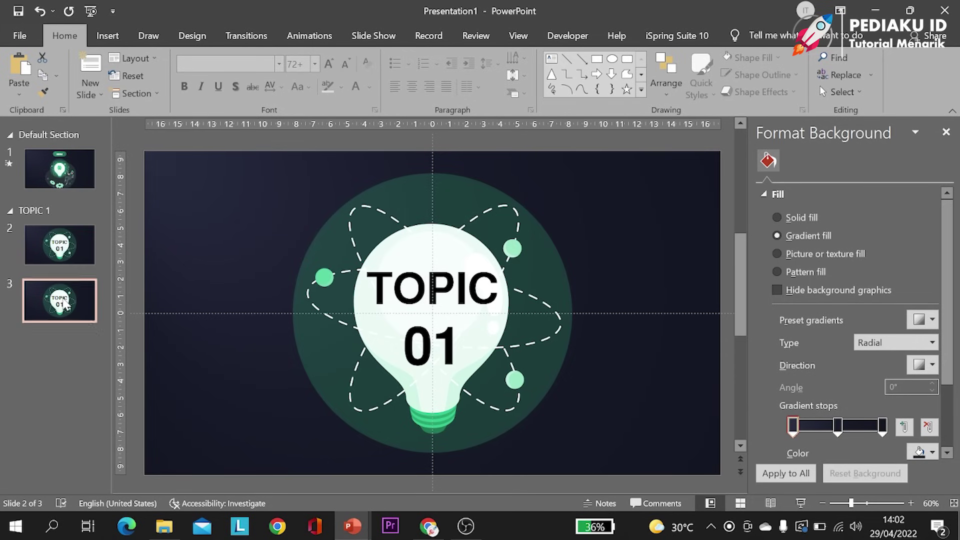
On slide 3, enlarge the green circle and make it 100% transparent, then shrink the bulb into the top-left corner
{"action": "left_click", "coordinate": [824, 500]}
{"action": "left_click", "coordinate": [538, 277]}
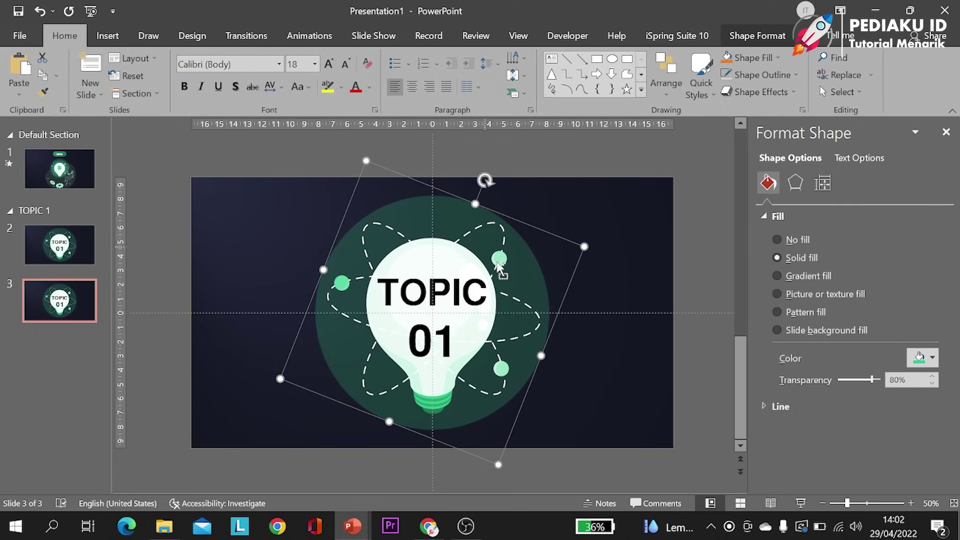
{"action": "left_click_drag", "start_coordinate": [584, 247], "coordinate": [722, 117]}
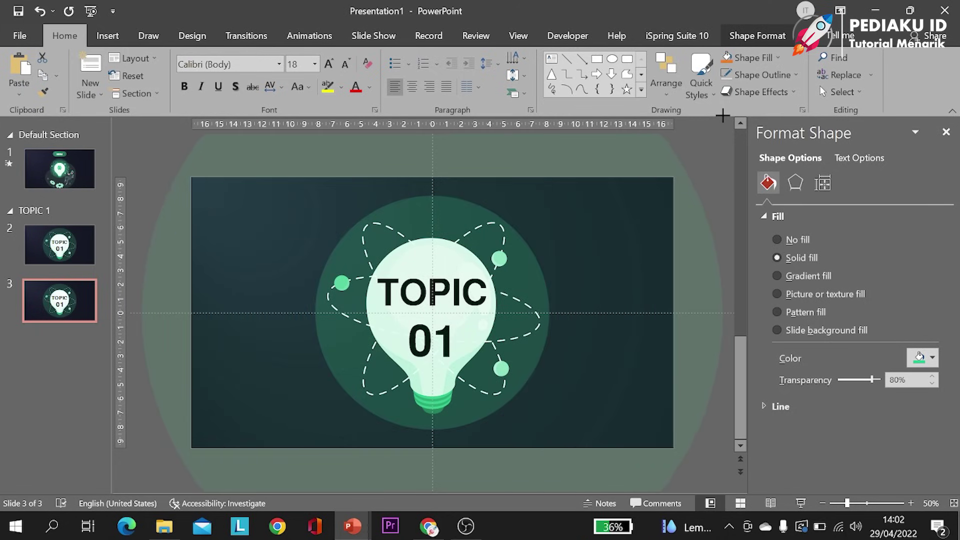
{"action": "left_click_drag", "start_coordinate": [723, 116], "coordinate": [722, 114]}
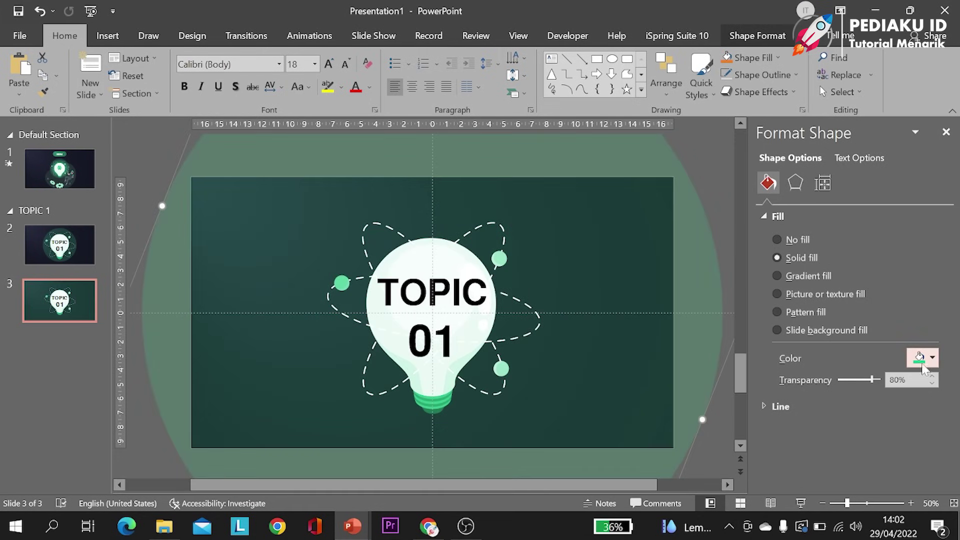
{"action": "left_click_drag", "start_coordinate": [872, 380], "coordinate": [885, 380]}
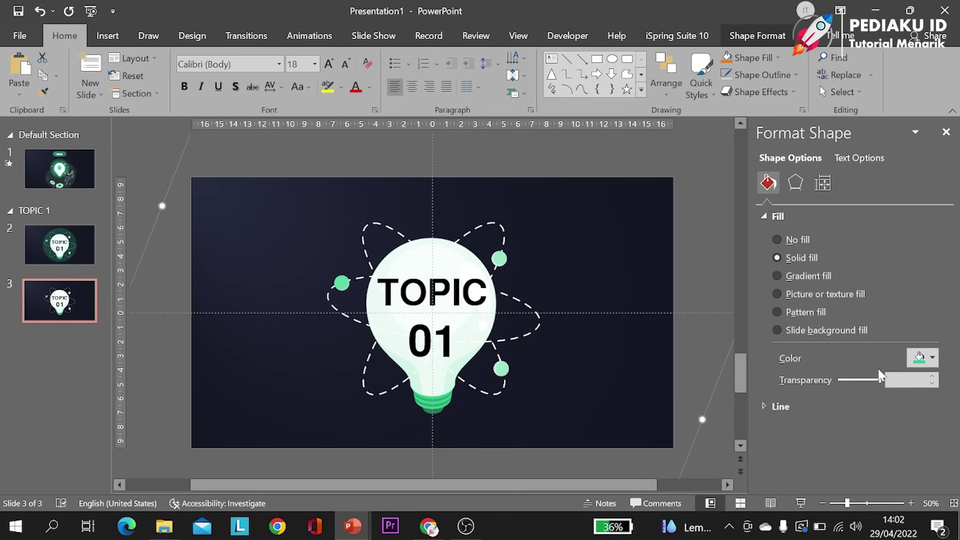
{"action": "left_click", "coordinate": [450, 264]}
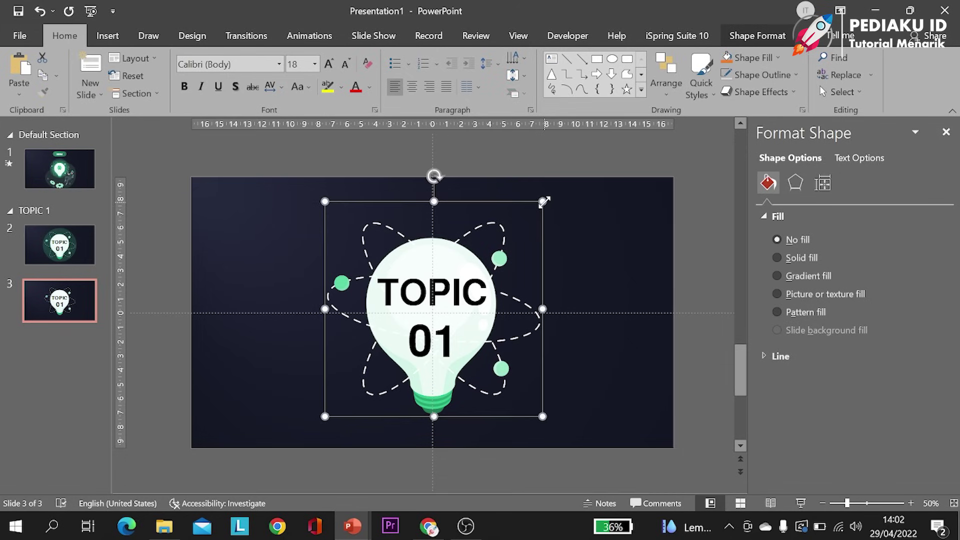
{"action": "mouse_move", "coordinate": [542, 201]}
{"action": "left_mouse_down"}
{"action": "mouse_move", "coordinate": [390, 353]}
{"action": "mouse_move", "coordinate": [231, 222]}
{"action": "left_mouse_up"}
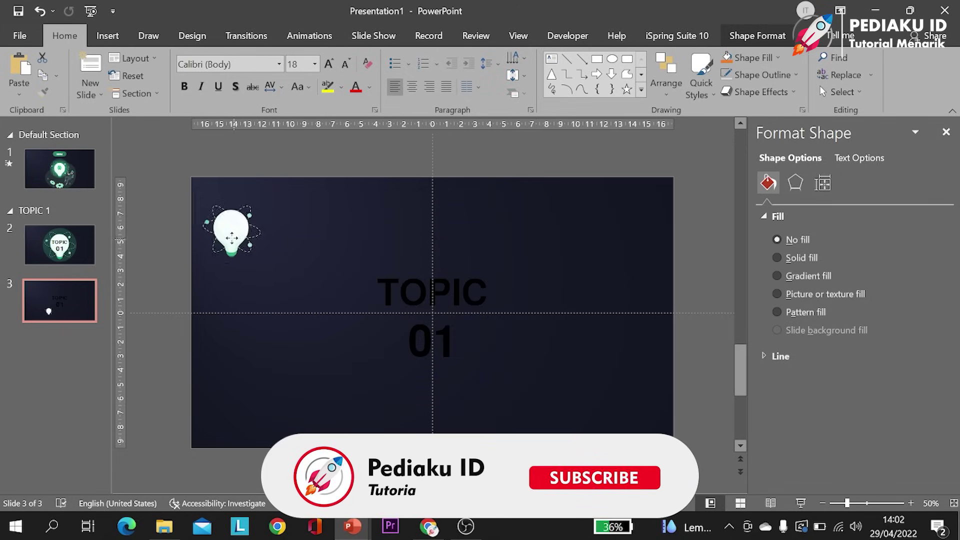
Make TOPIC 01 a single line of white 40-pt text placed beside the small bulb
{"action": "left_click", "coordinate": [490, 270]}
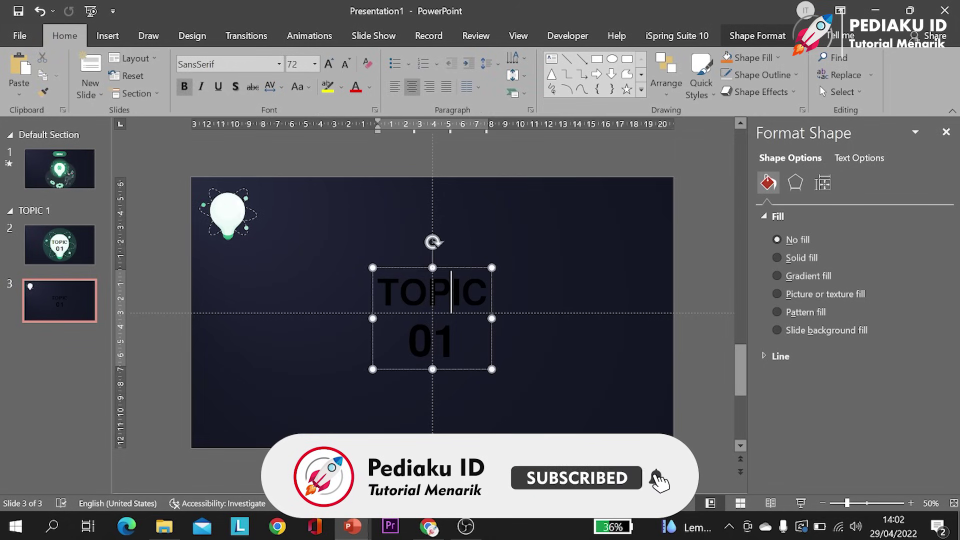
{"action": "key", "text": "ctrl+z"}
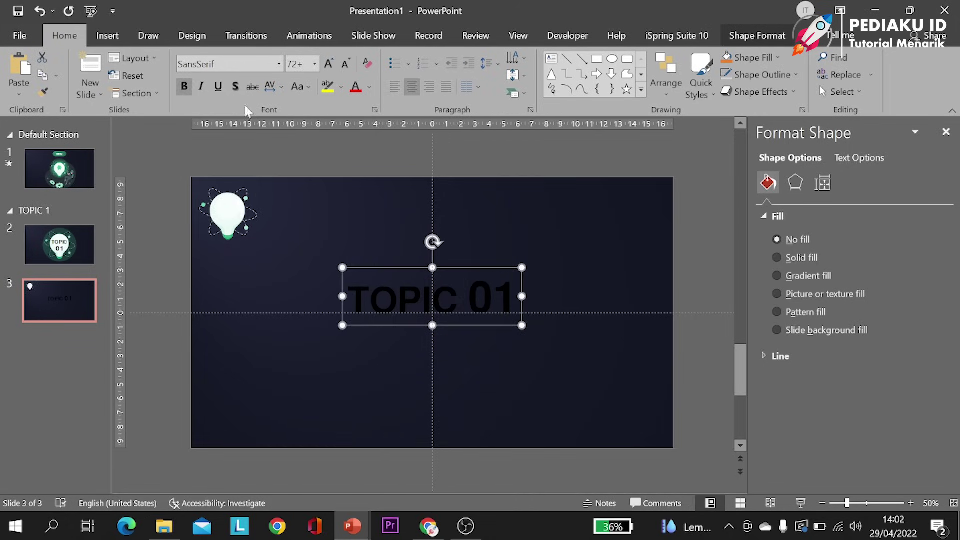
{"action": "left_click", "coordinate": [315, 64]}
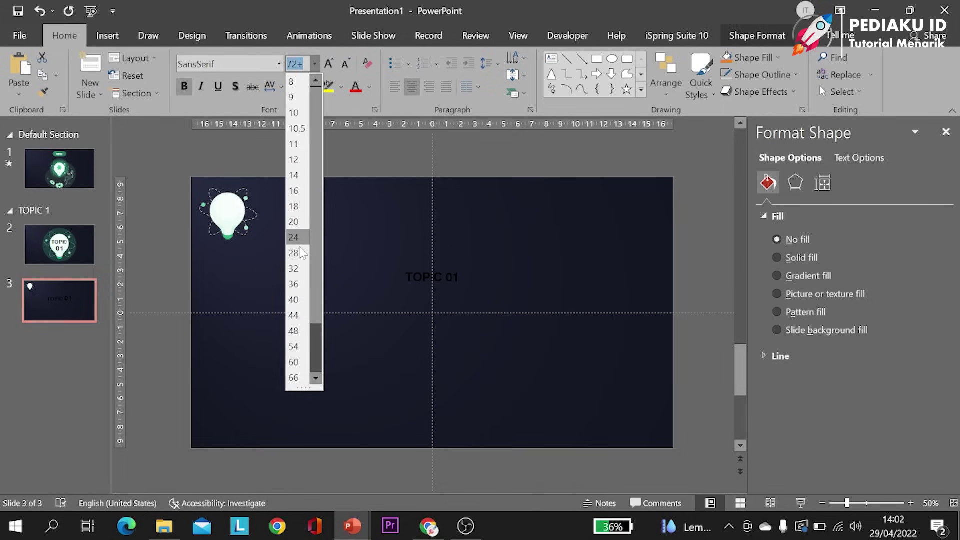
{"action": "left_click", "coordinate": [302, 299]}
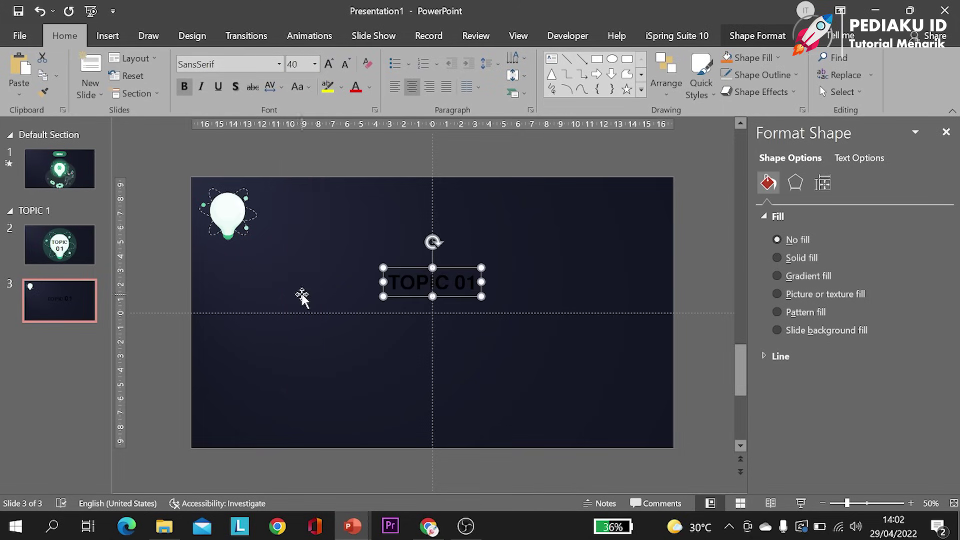
{"action": "left_click", "coordinate": [370, 87]}
{"action": "left_click", "coordinate": [368, 126]}
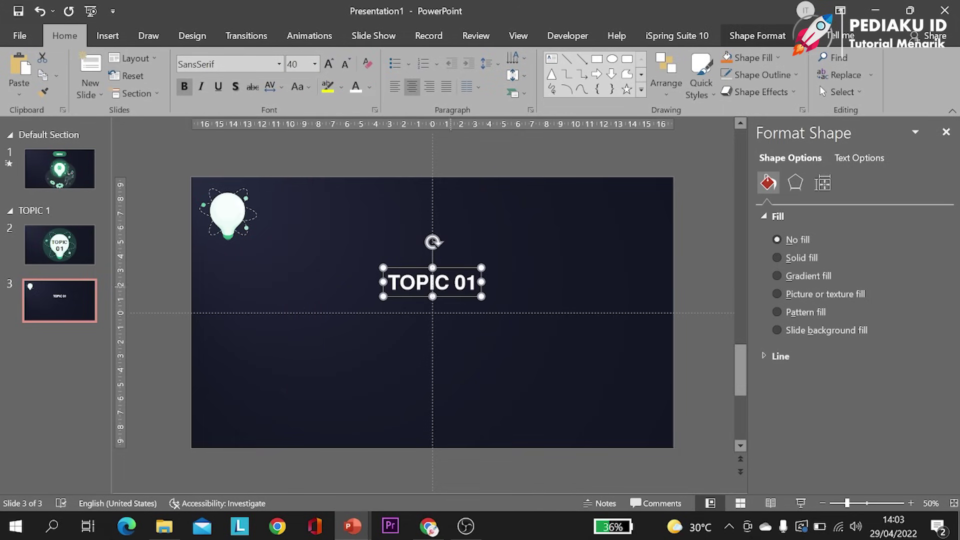
{"action": "key", "text": "Up"}
{"action": "key", "text": "Up"}
{"action": "key", "text": "Up"}
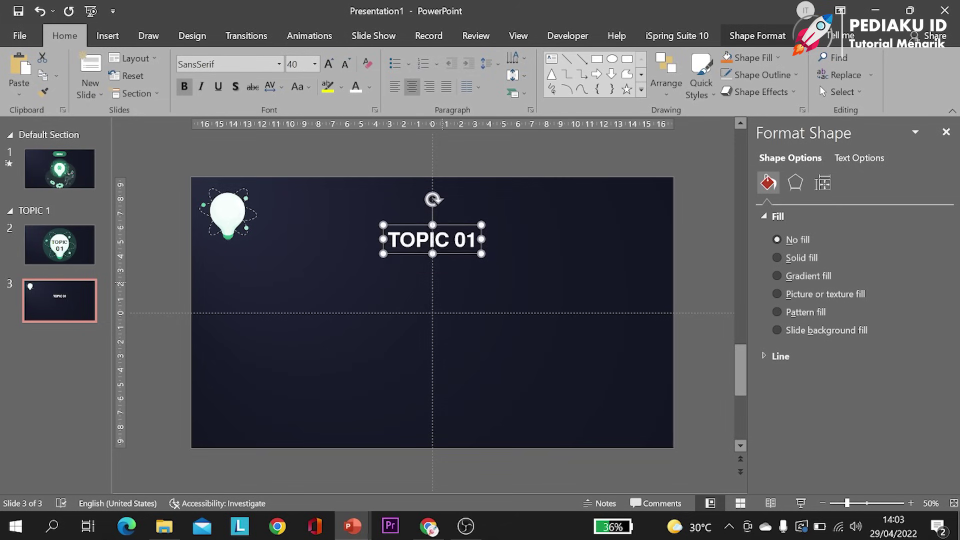
{"action": "key", "text": "Up"}
{"action": "key", "text": "Up"}
{"action": "key", "text": "Up"}
{"action": "left_click_drag", "start_coordinate": [447, 196], "coordinate": [324, 199]}
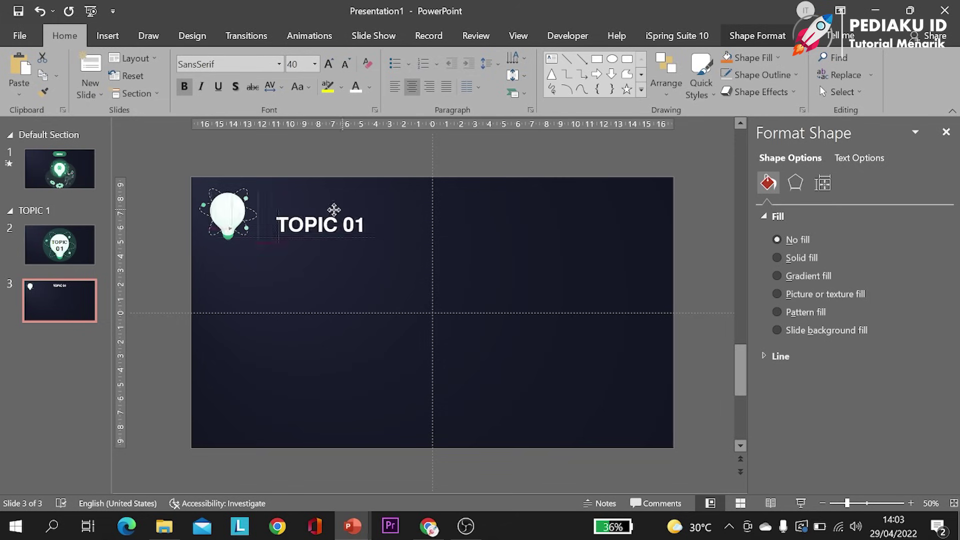
{"action": "left_click", "coordinate": [148, 213]}
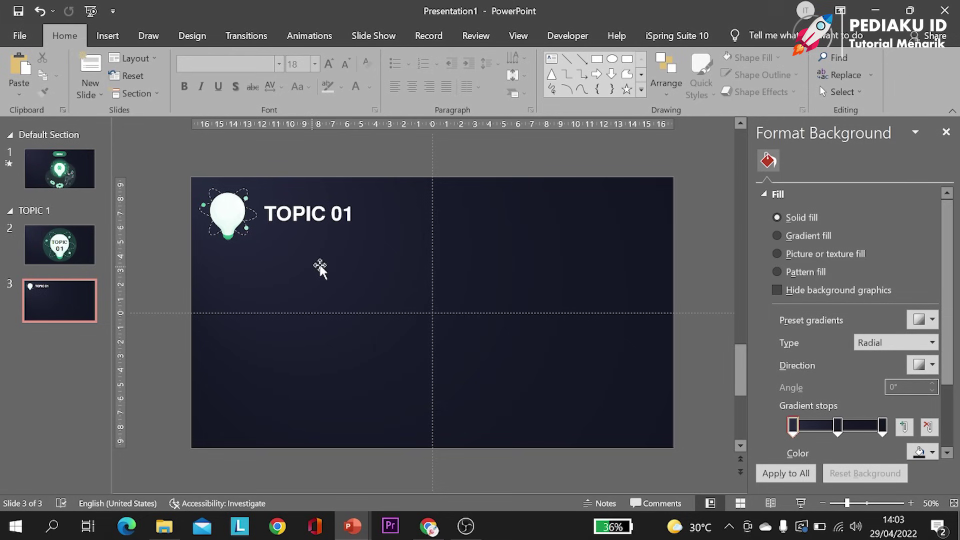
Apply a one-second Morph transition to slide 3
{"action": "left_click", "coordinate": [66, 251]}
{"action": "left_click", "coordinate": [67, 292]}
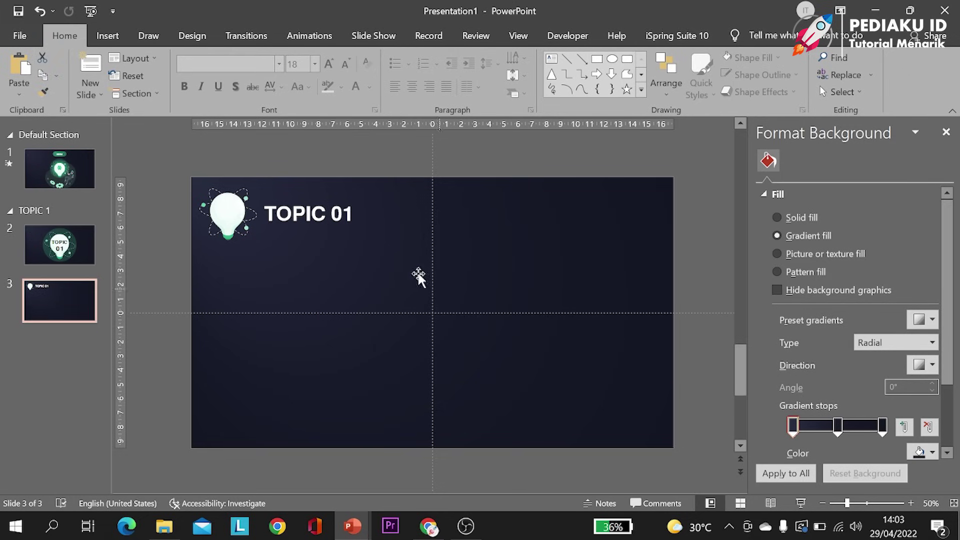
{"action": "left_click", "coordinate": [247, 35]}
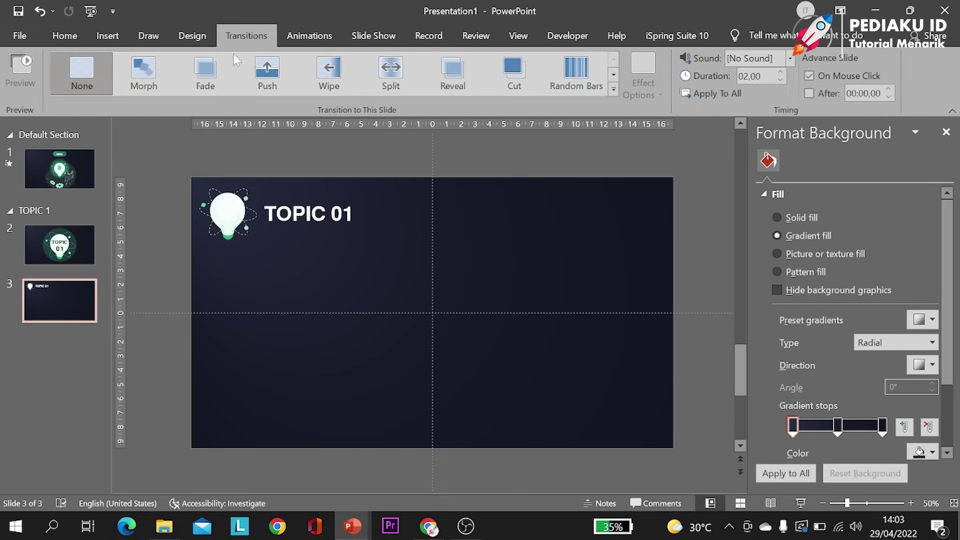
{"action": "left_click", "coordinate": [138, 78]}
{"action": "type", "text": "1"}
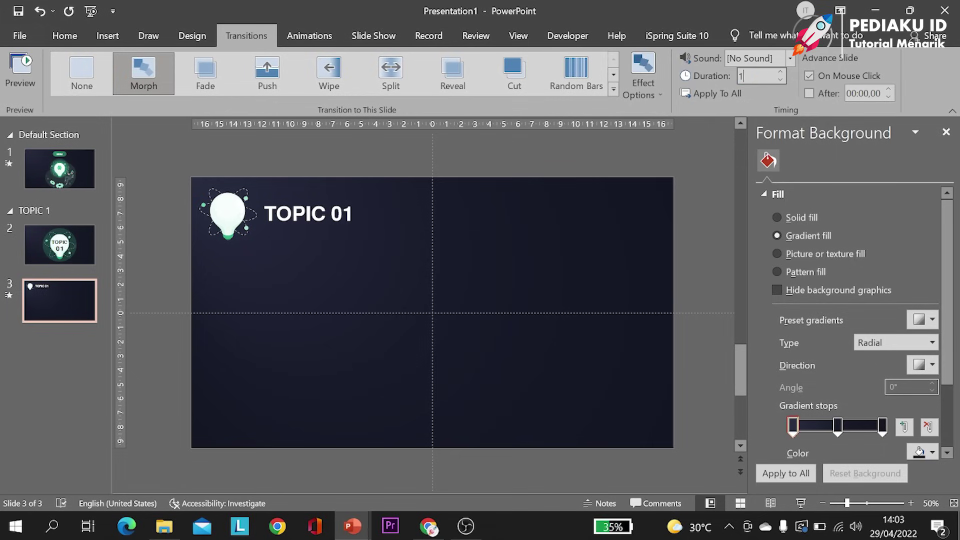
{"action": "key", "text": "Return"}
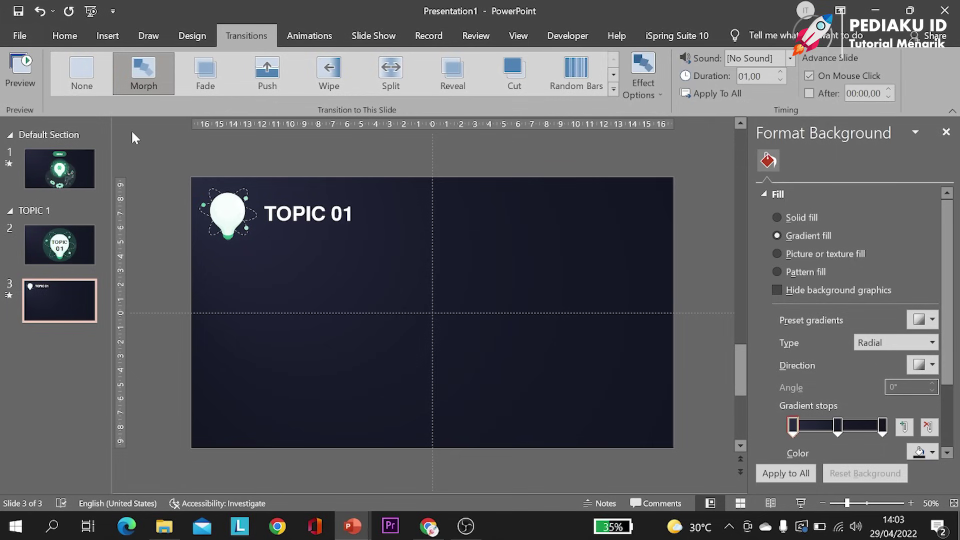
Make slide 2 advance automatically instead of waiting for a mouse click
{"action": "left_click", "coordinate": [70, 240]}
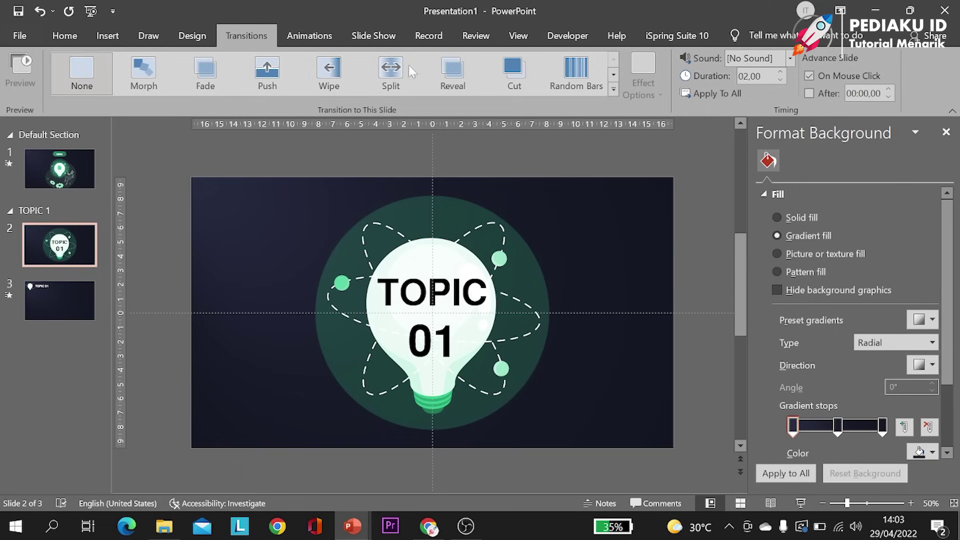
{"action": "left_click", "coordinate": [809, 94]}
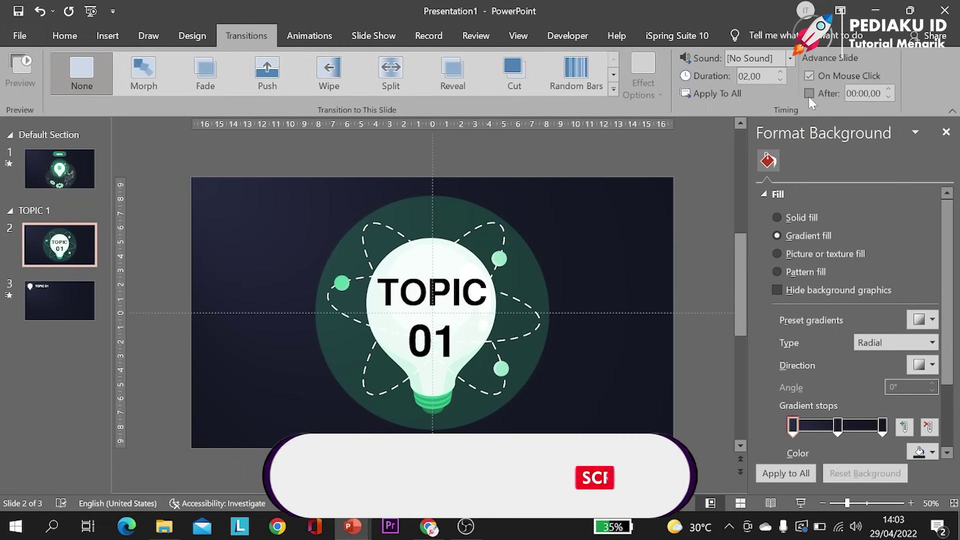
{"action": "left_click", "coordinate": [809, 77]}
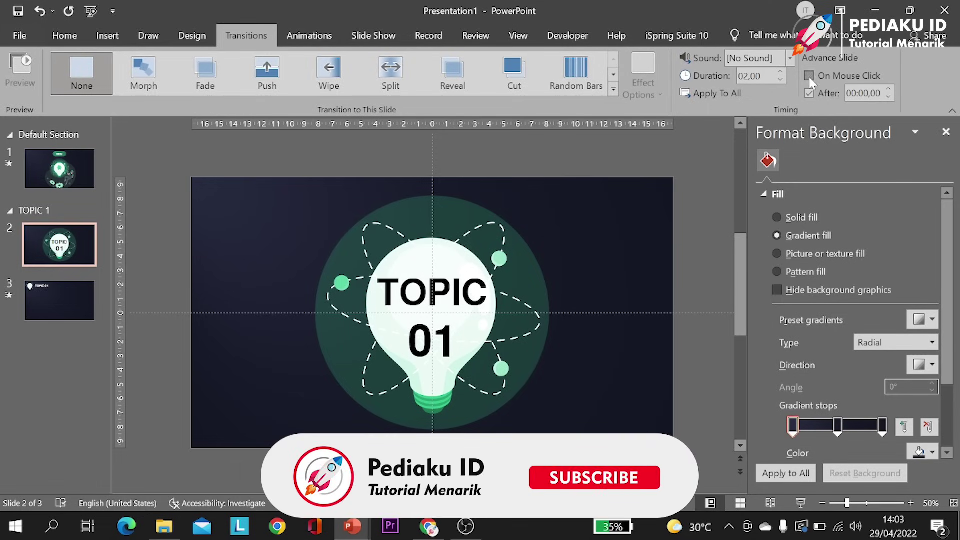
Preview the slideshow from slide 2 into slide 3 and review both slides
{"action": "left_click", "coordinate": [77, 304]}
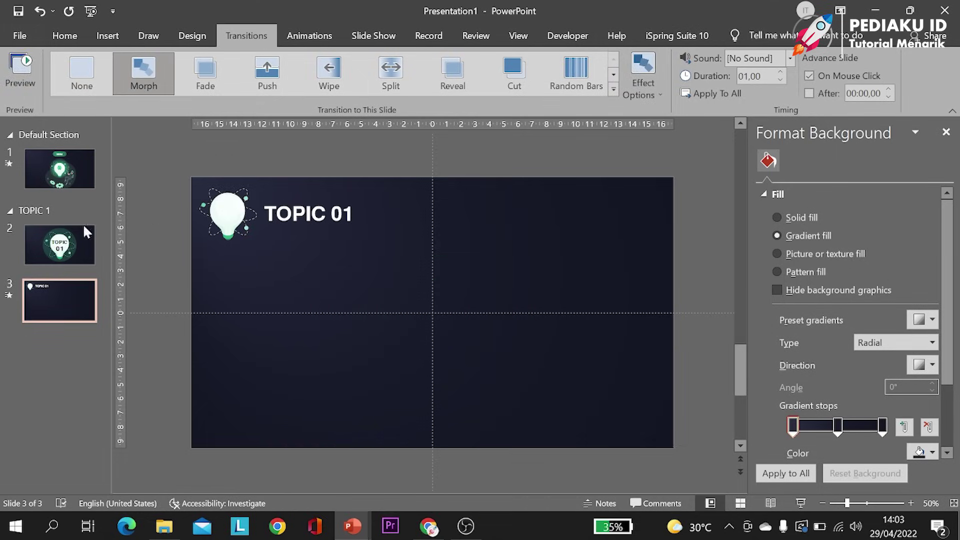
{"action": "left_click", "coordinate": [48, 251]}
{"action": "left_click", "coordinate": [801, 502]}
{"action": "left_click", "coordinate": [68, 245]}
{"action": "left_click", "coordinate": [61, 292]}
{"action": "left_click", "coordinate": [60, 253]}
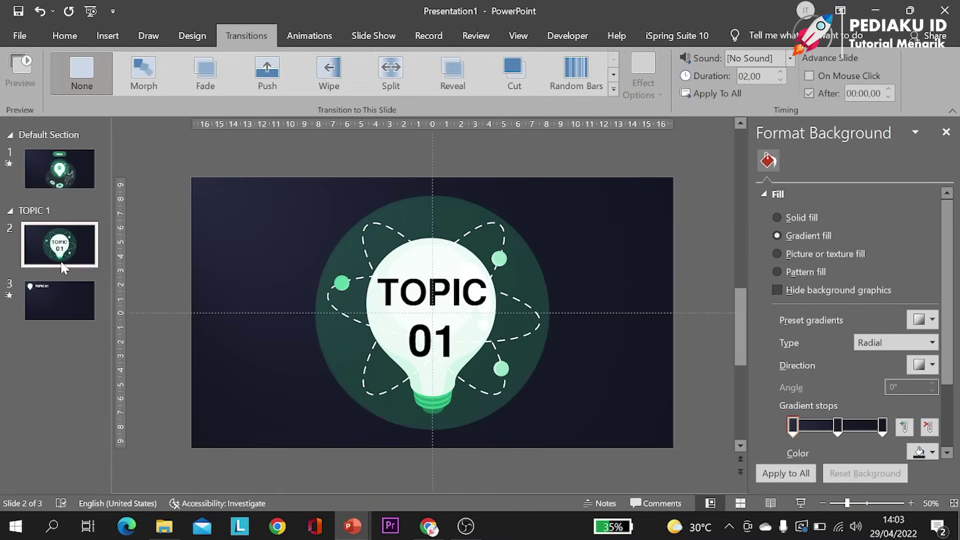
{"action": "left_click", "coordinate": [68, 273]}
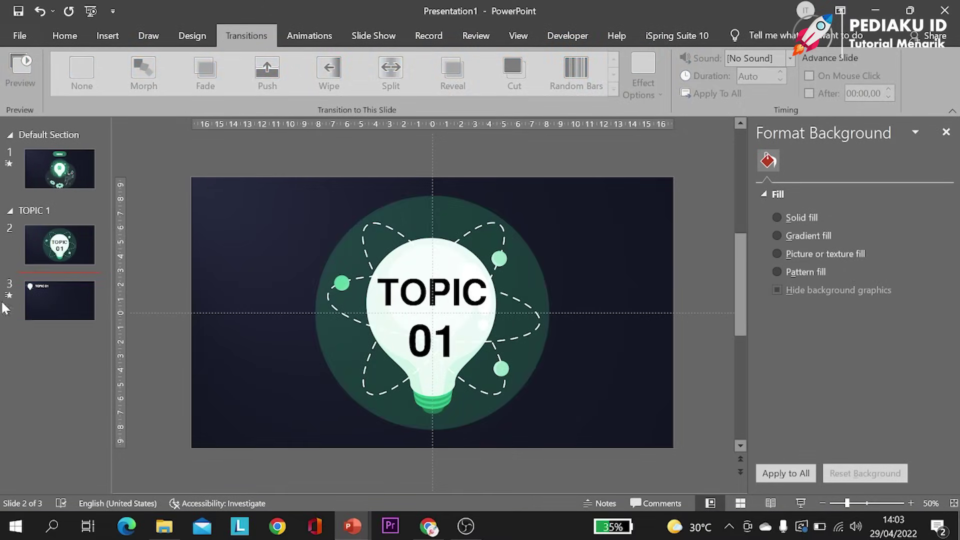
{"action": "left_click", "coordinate": [59, 299]}
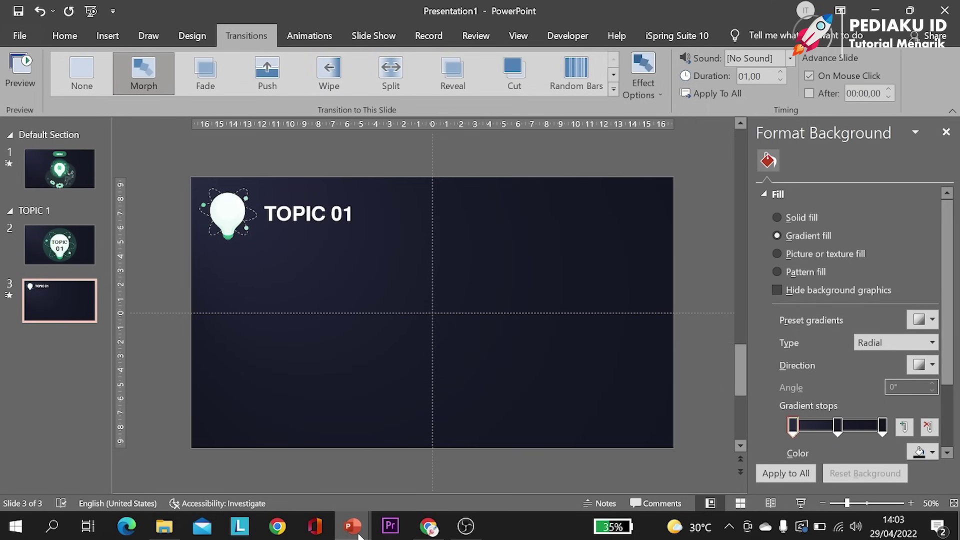
{"action": "left_click", "coordinate": [353, 527]}
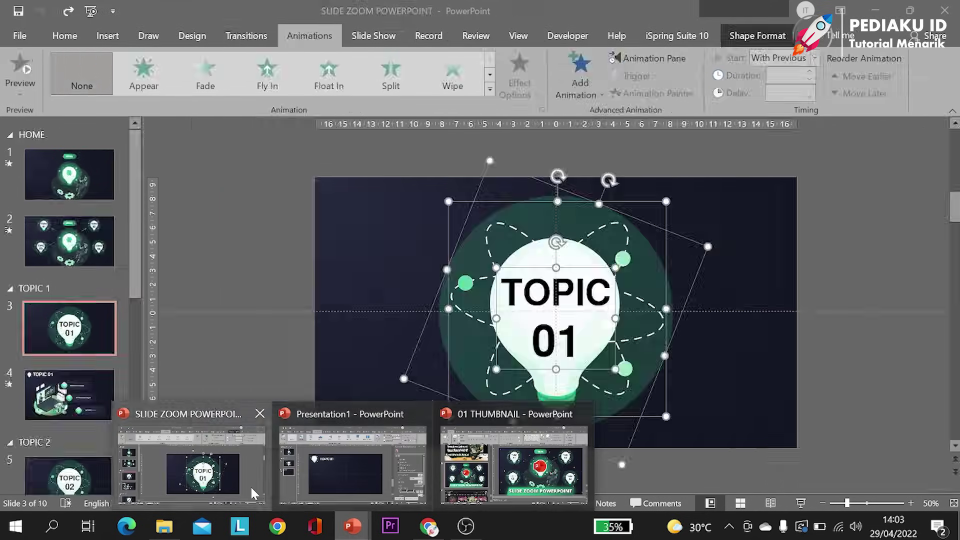
Select the illustration and three info boxes on the SLIDE ZOOM deck's TOPIC 01 slide
{"action": "left_click", "coordinate": [250, 485]}
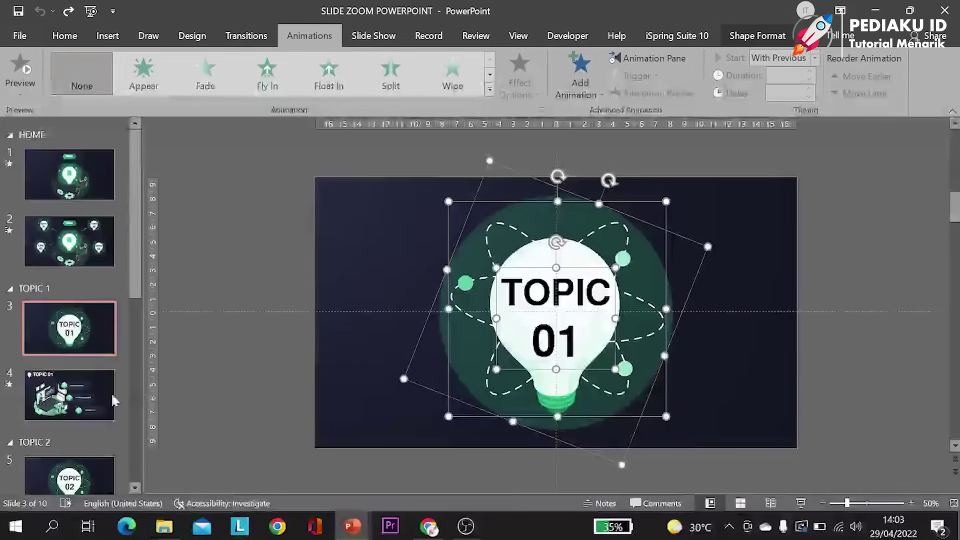
{"action": "left_click", "coordinate": [104, 395]}
{"action": "left_click_drag", "start_coordinate": [884, 464], "coordinate": [302, 214]}
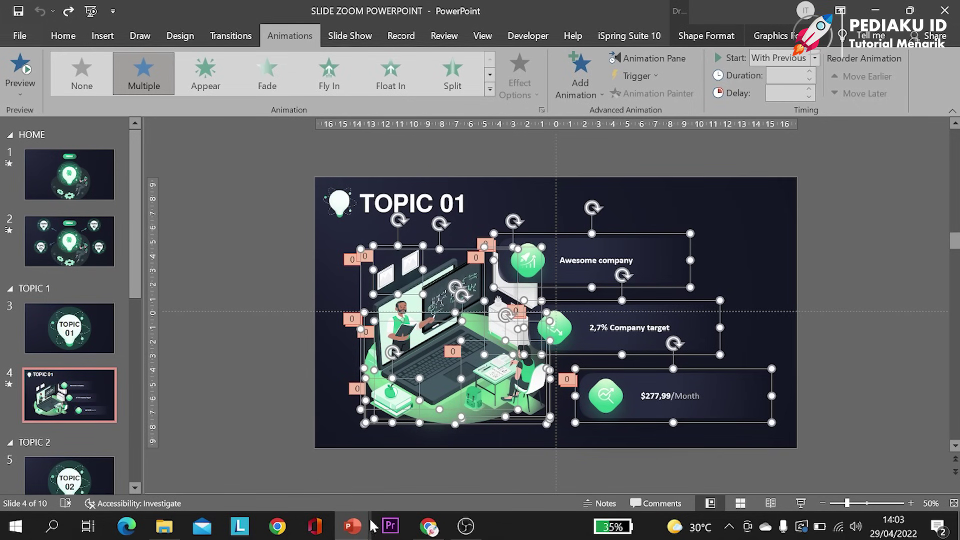
Paste the laptop illustration with 'Awesome company', '2,7% Company target' and '$277,99/Month' boxes onto Presentation1's slide 3
{"action": "left_click", "coordinate": [353, 526]}
{"action": "left_click", "coordinate": [329, 472]}
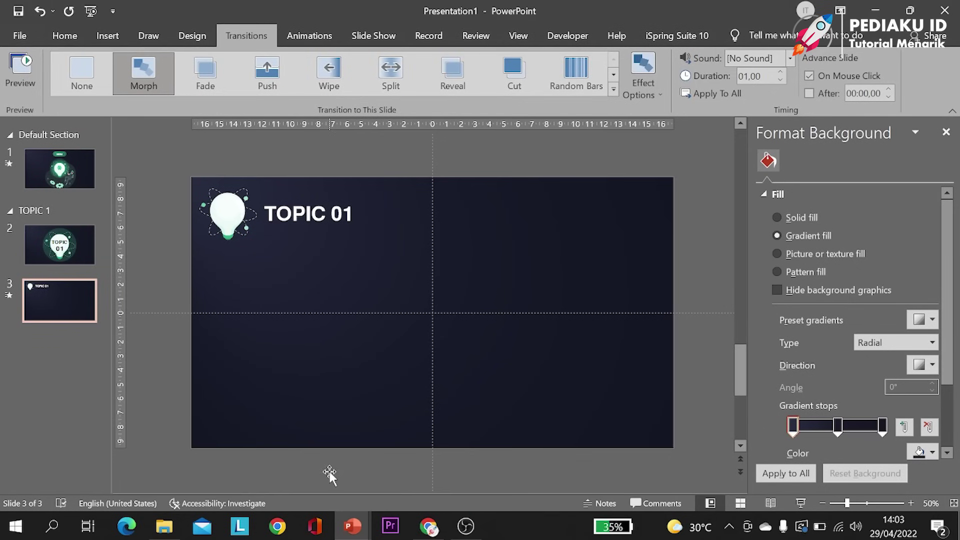
{"action": "key", "text": "ctrl+v"}
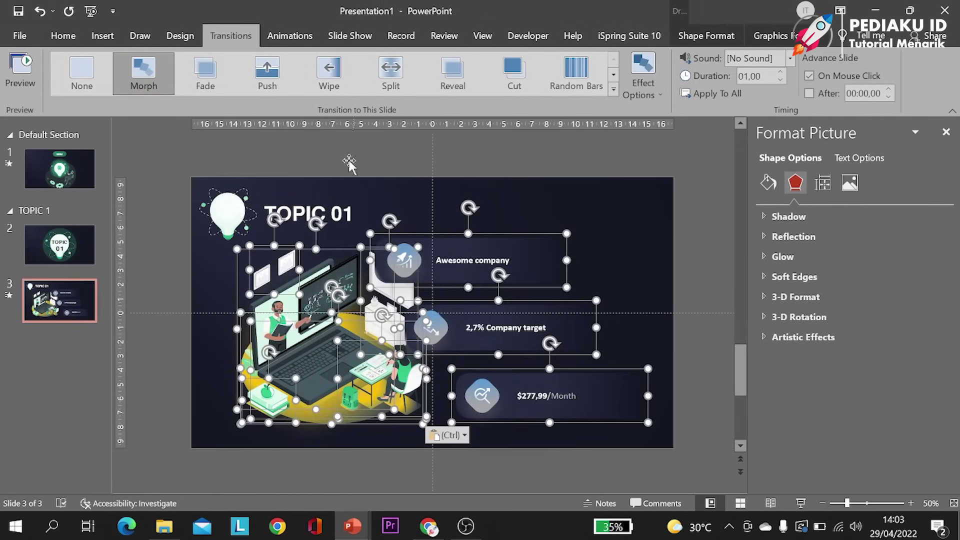
{"action": "key", "text": "Delete"}
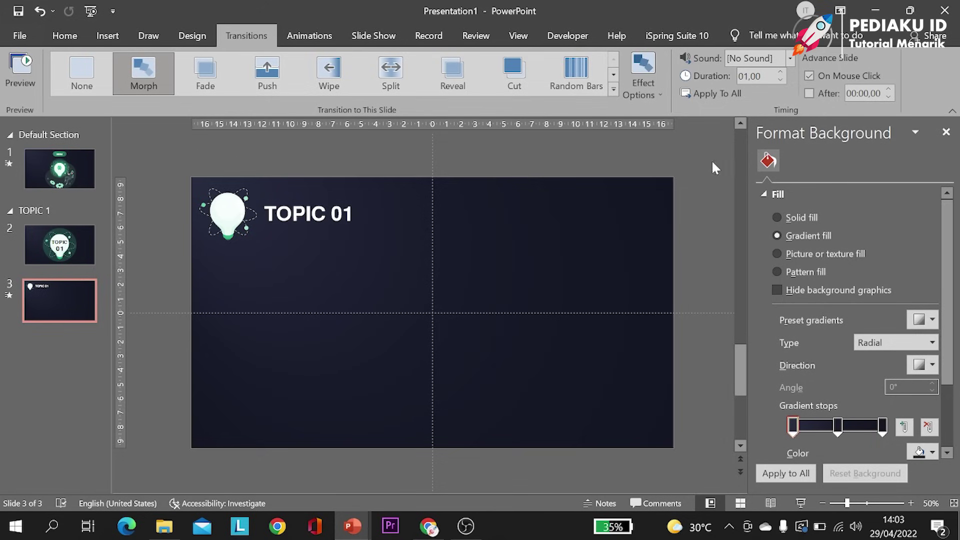
{"action": "left_click", "coordinate": [36, 34]}
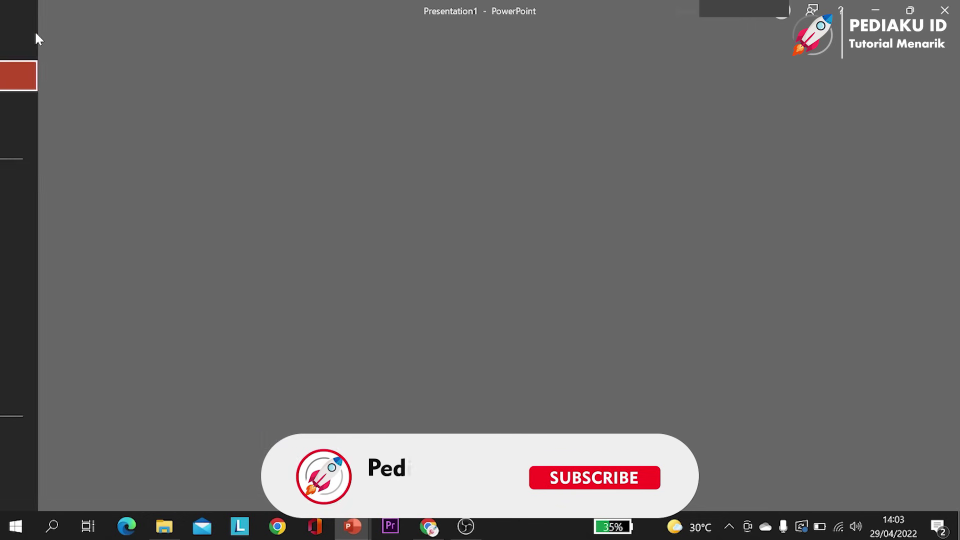
{"action": "left_click", "coordinate": [23, 27]}
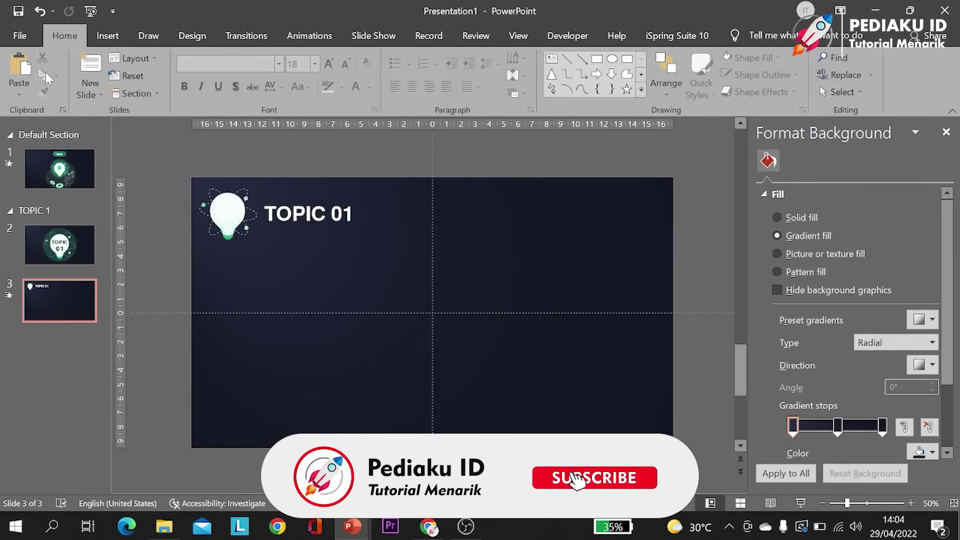
{"action": "left_click", "coordinate": [19, 94]}
{"action": "key", "text": "Escape"}
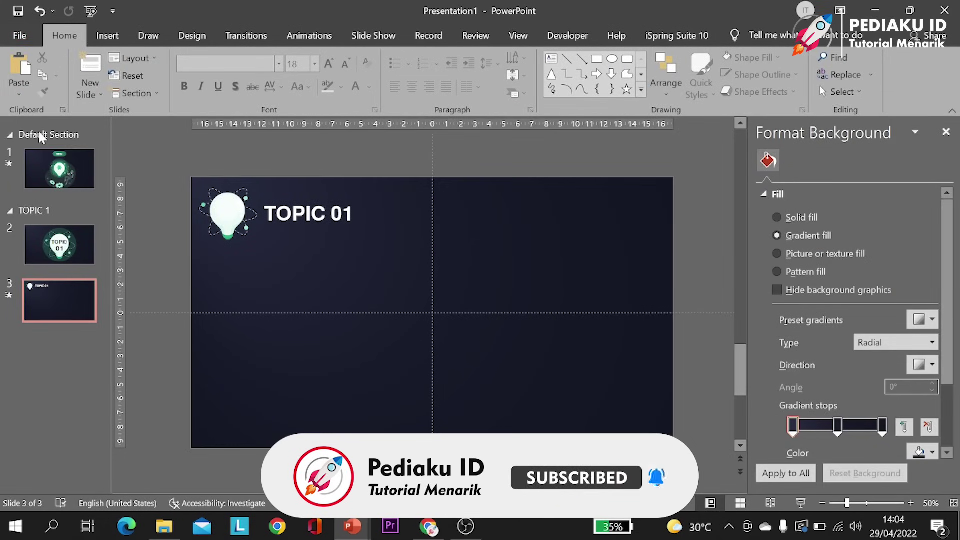
{"action": "key", "text": "ctrl+v"}
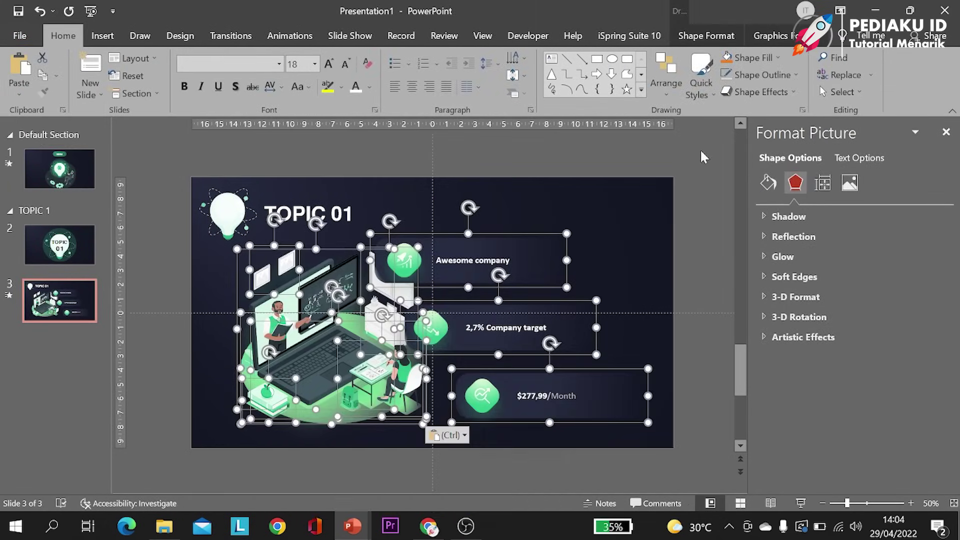
{"action": "left_click", "coordinate": [703, 158]}
{"action": "left_click", "coordinate": [67, 176]}
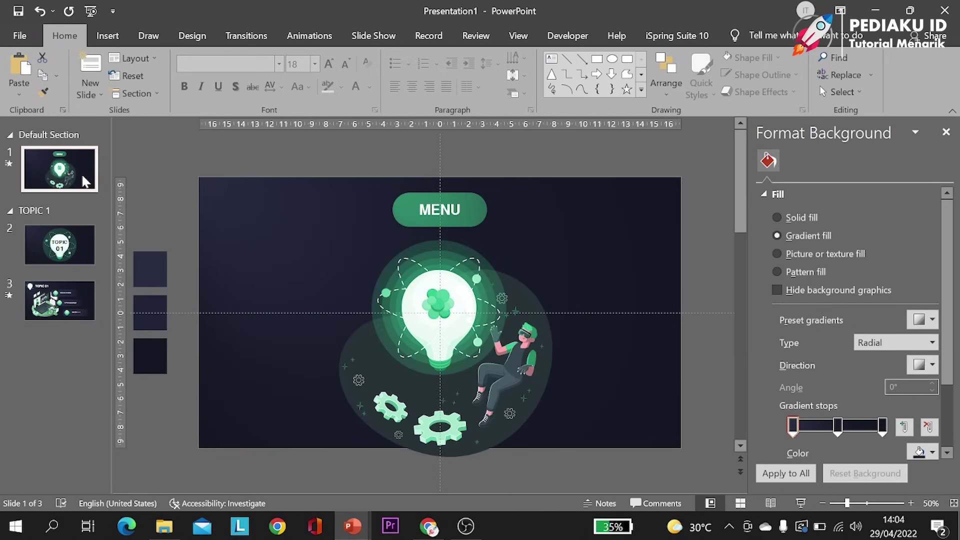
Duplicate the MENU slide as slide 2 and open the Insert Zoom dropdown
{"action": "key", "text": "ctrl+d"}
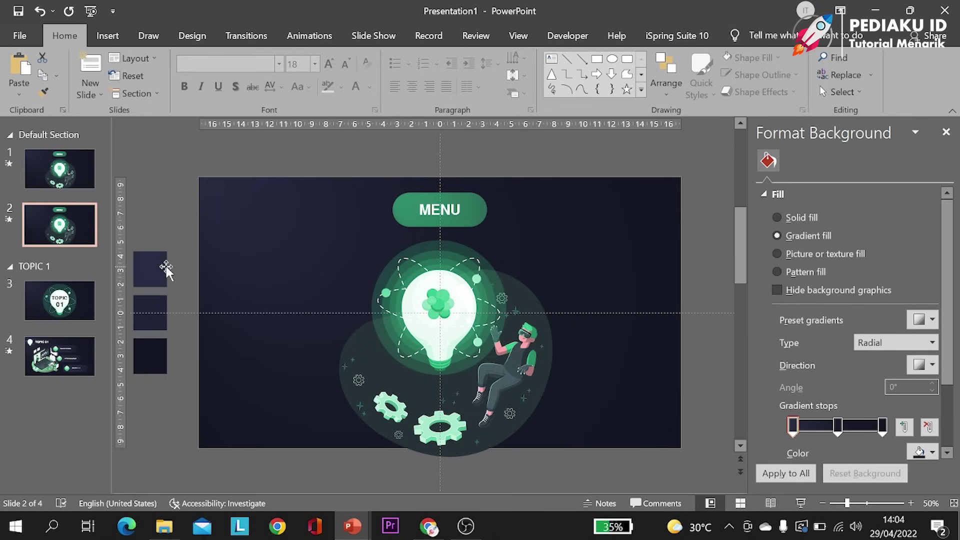
{"action": "left_click", "coordinate": [107, 35]}
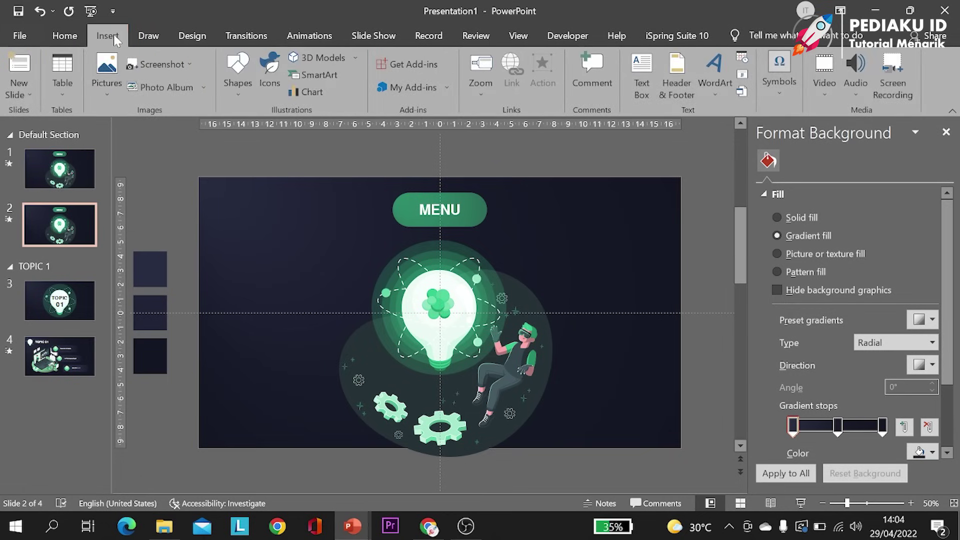
{"action": "left_click", "coordinate": [478, 93]}
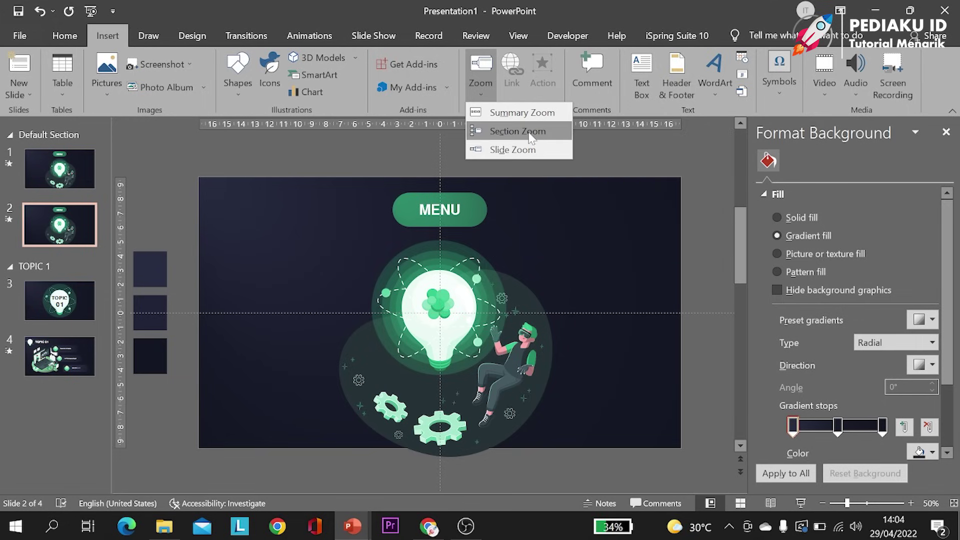
Insert a Section Zoom for 'Section 2: TOPIC 1', enlarged at the upper left with a transparent Zoom Background
{"action": "left_click", "coordinate": [520, 131]}
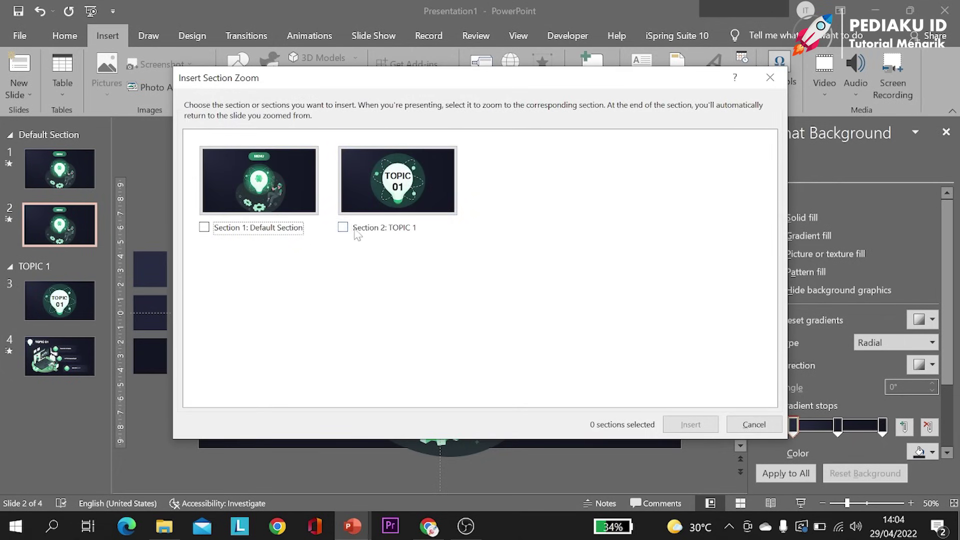
{"action": "left_click", "coordinate": [355, 232]}
{"action": "left_click", "coordinate": [694, 425]}
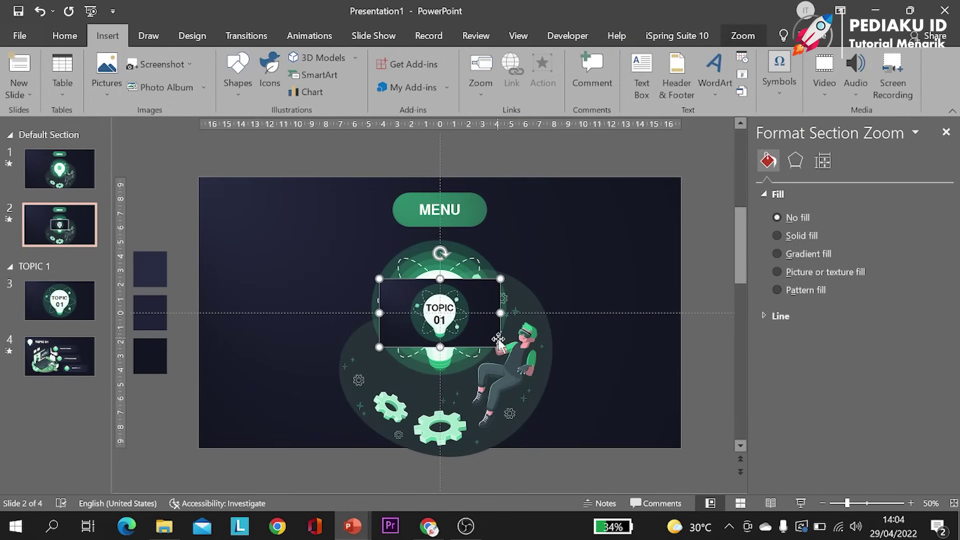
{"action": "left_click_drag", "start_coordinate": [501, 346], "coordinate": [553, 376]}
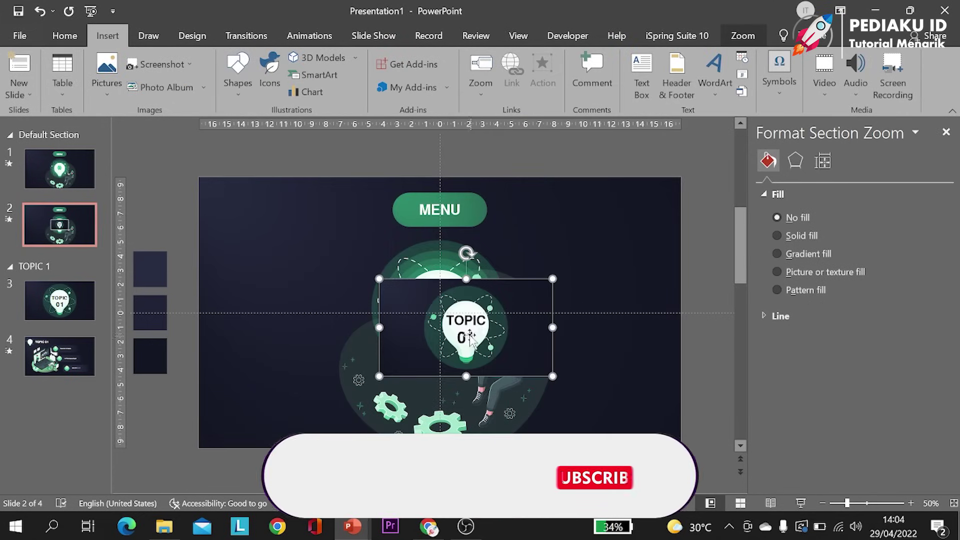
{"action": "left_click_drag", "start_coordinate": [448, 325], "coordinate": [316, 247]}
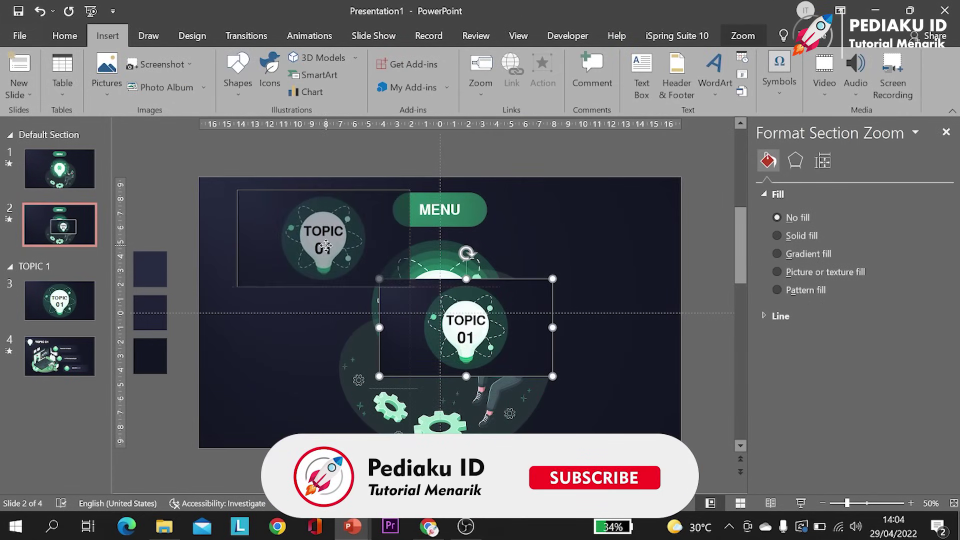
{"action": "left_click_drag", "start_coordinate": [316, 248], "coordinate": [302, 247]}
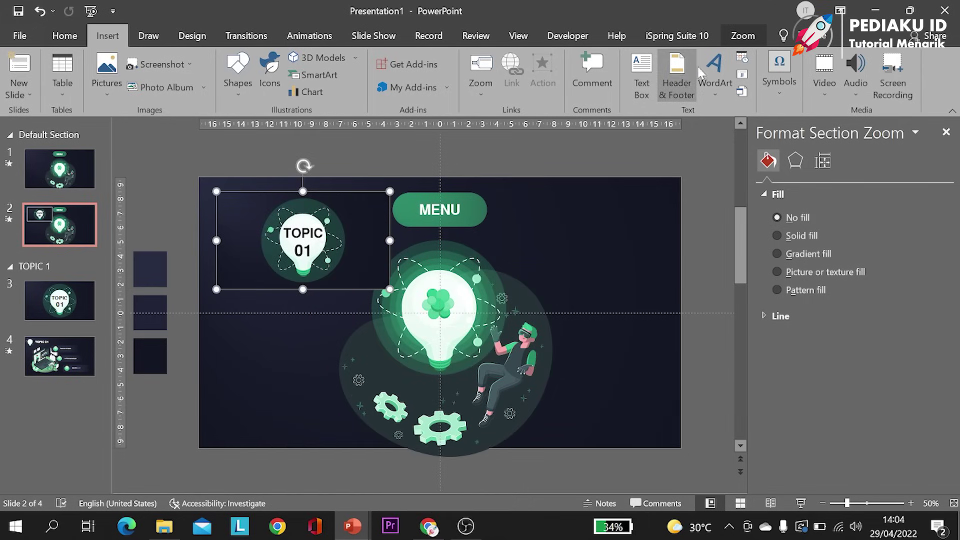
{"action": "left_click", "coordinate": [743, 36]}
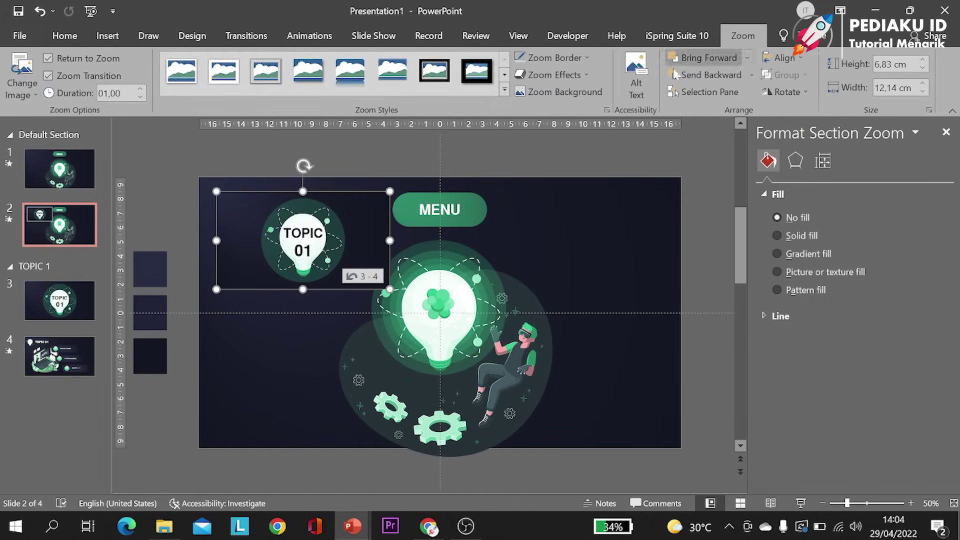
{"action": "left_click", "coordinate": [555, 95]}
{"action": "left_click", "coordinate": [404, 236]}
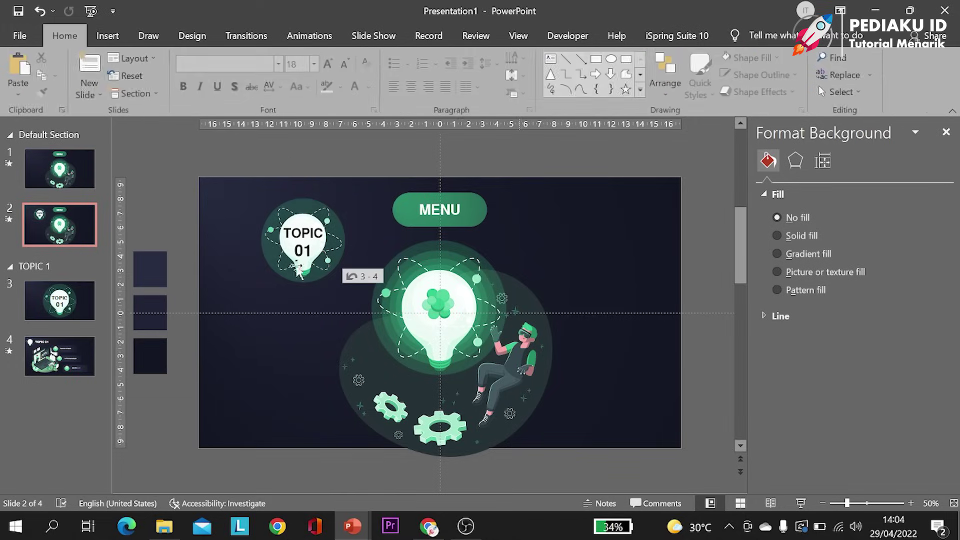
{"action": "left_click", "coordinate": [800, 503]}
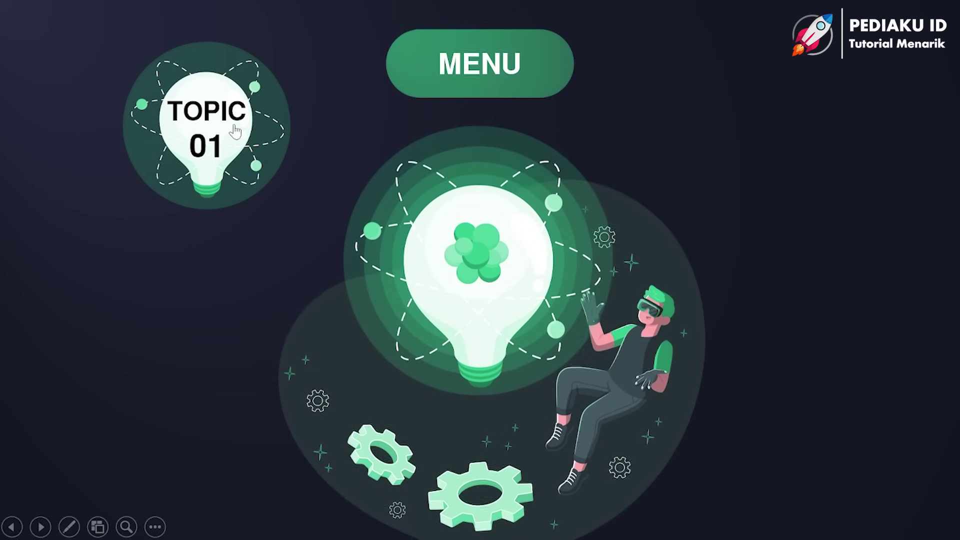
{"action": "left_click", "coordinate": [233, 122]}
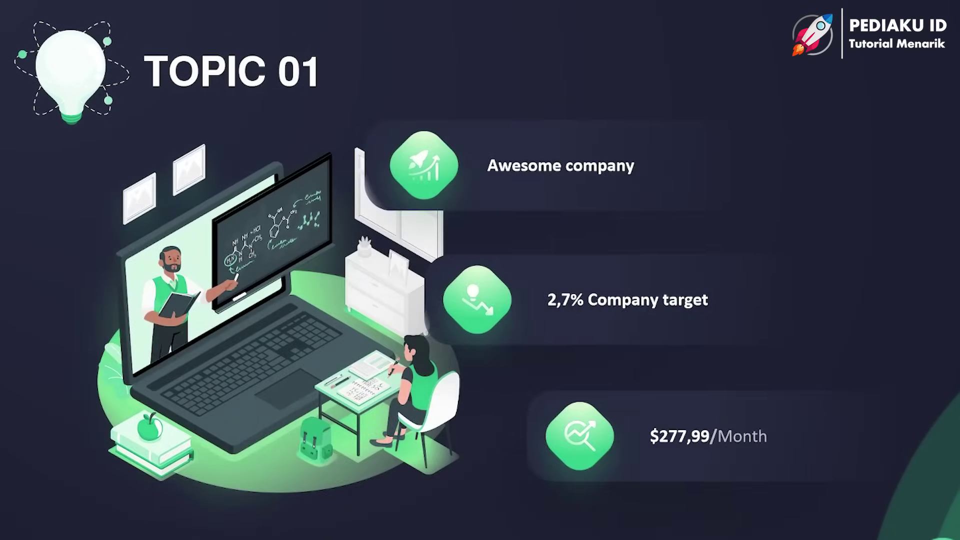
{"action": "key", "text": "Escape"}
{"action": "left_click", "coordinate": [70, 299]}
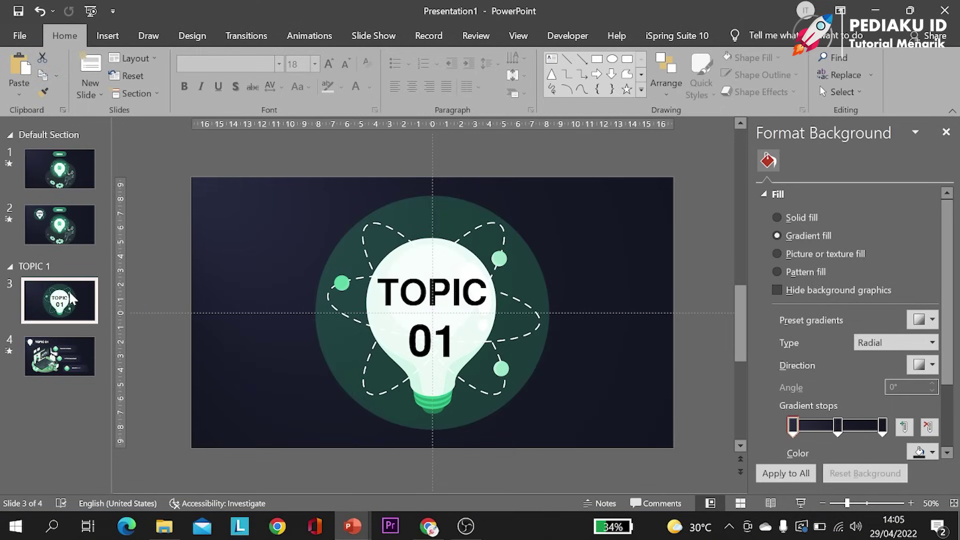
{"action": "left_click", "coordinate": [73, 245]}
{"action": "mouse_move", "coordinate": [352, 527]}
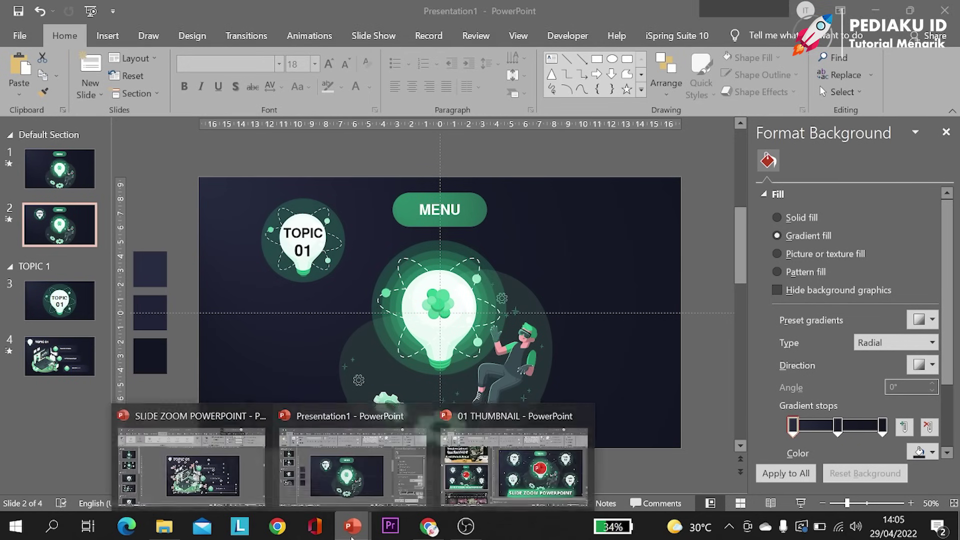
{"action": "left_click", "coordinate": [215, 468]}
{"action": "left_click", "coordinate": [72, 242]}
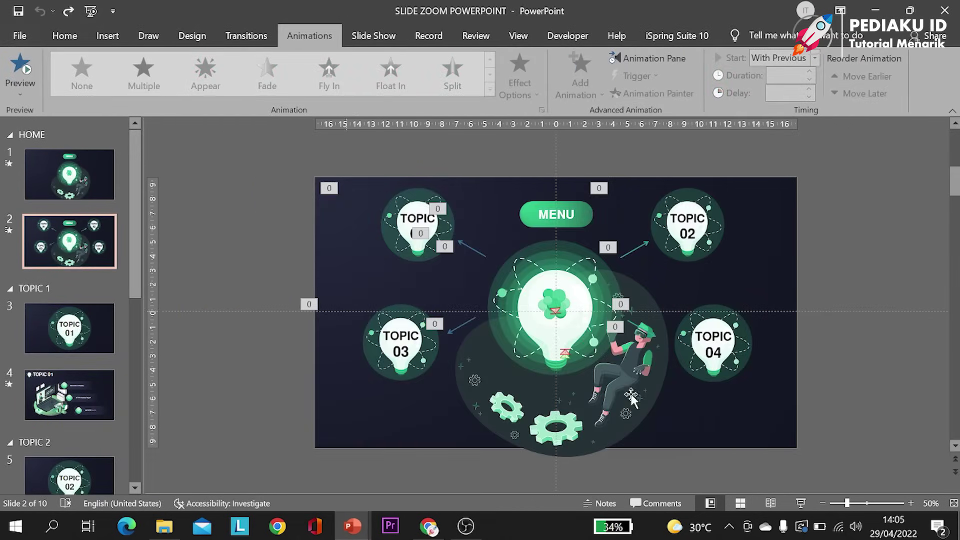
{"action": "left_click", "coordinate": [800, 503]}
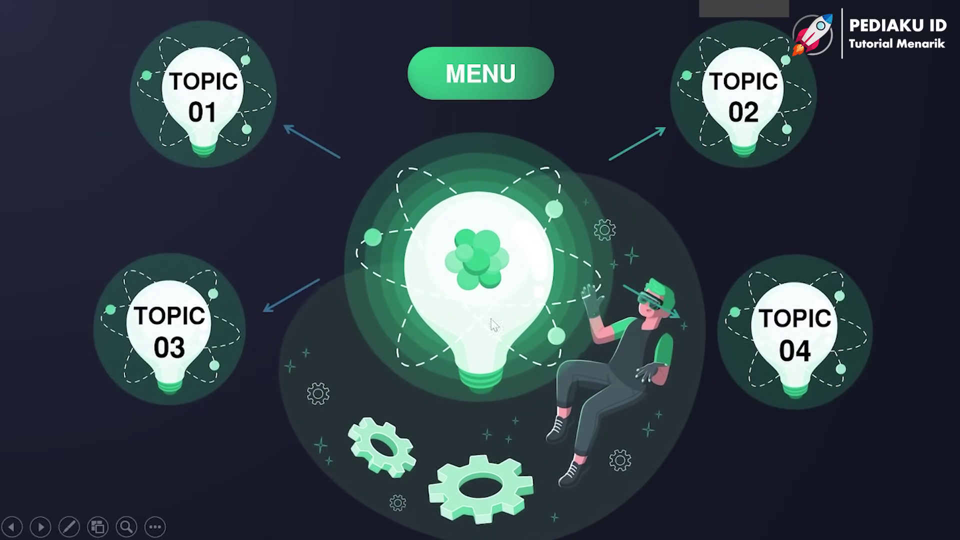
{"action": "key", "text": "Escape"}
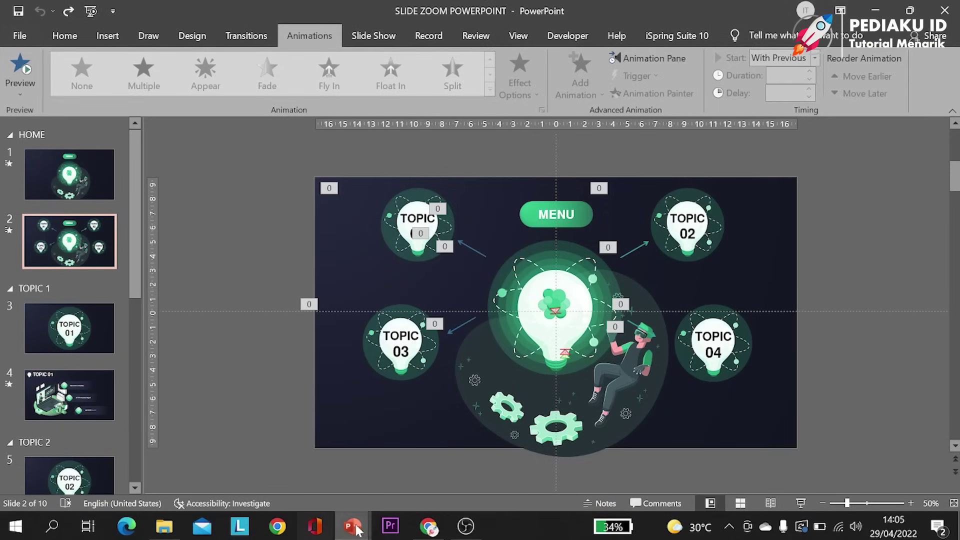
{"action": "left_click", "coordinate": [352, 526]}
{"action": "left_click", "coordinate": [324, 473]}
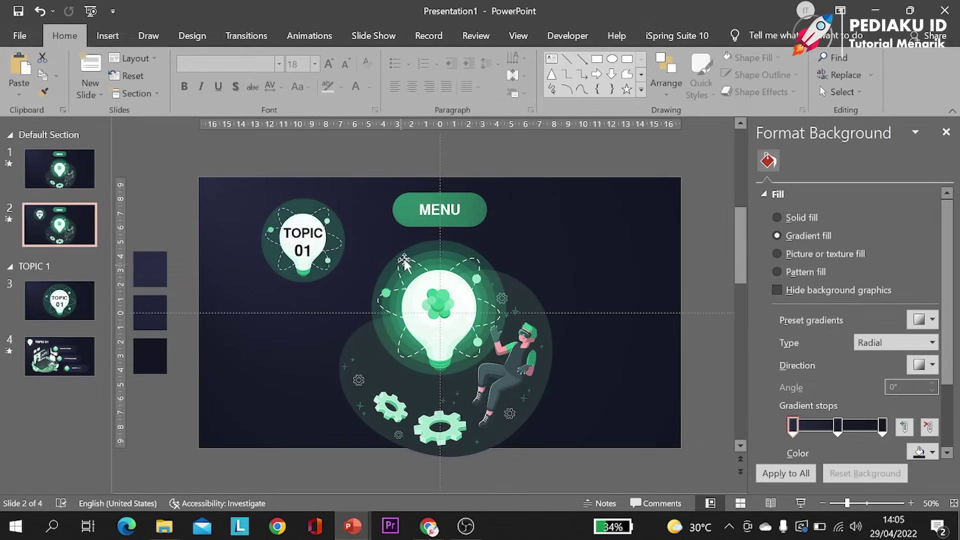
Delete the Graphic 1, Group 11 and rectangle animations from the MENU slide via the Animation Pane
{"action": "left_click", "coordinate": [479, 295]}
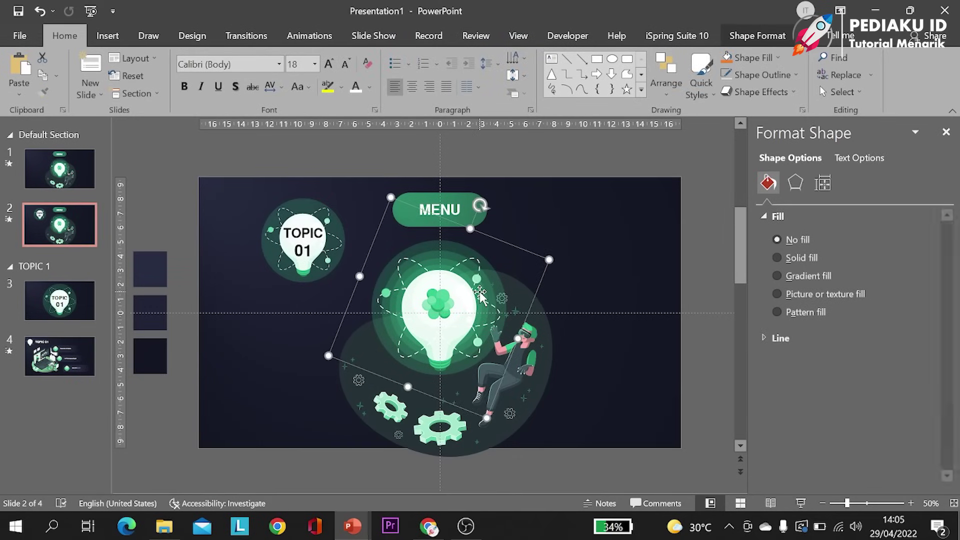
{"action": "left_click", "coordinate": [306, 38]}
{"action": "left_click", "coordinate": [652, 58]}
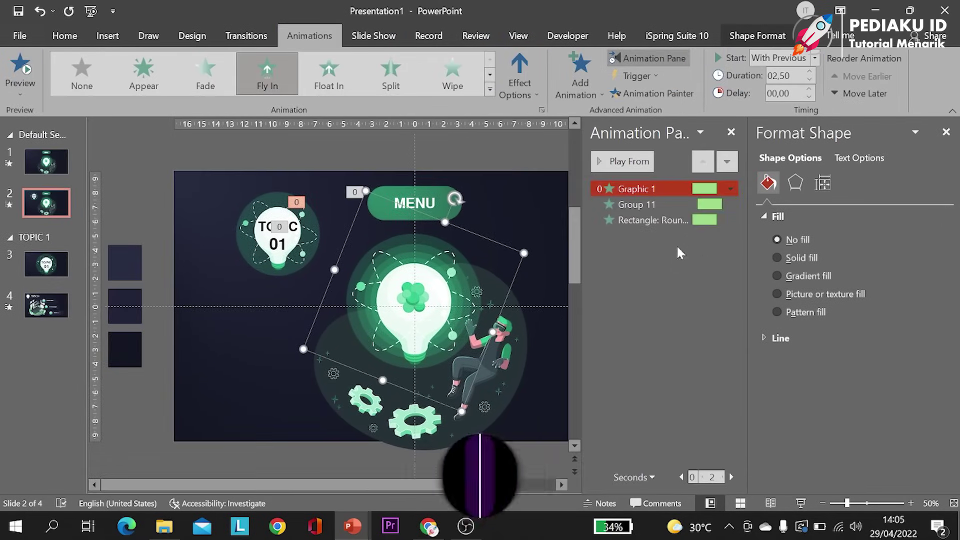
{"action": "key", "text": "Delete"}
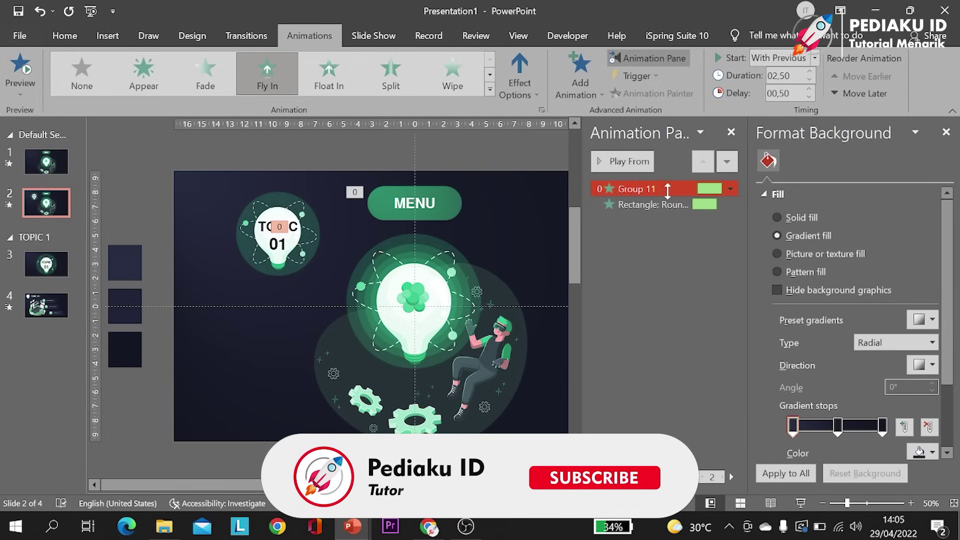
{"action": "key", "text": "Delete"}
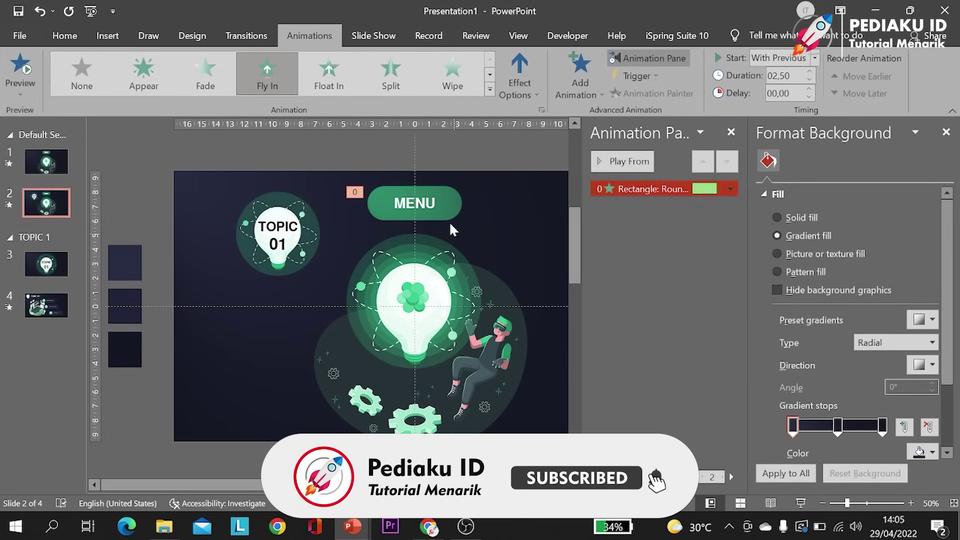
{"action": "left_click", "coordinate": [452, 209]}
{"action": "left_click", "coordinate": [645, 189]}
{"action": "key", "text": "Delete"}
{"action": "left_click", "coordinate": [62, 155]}
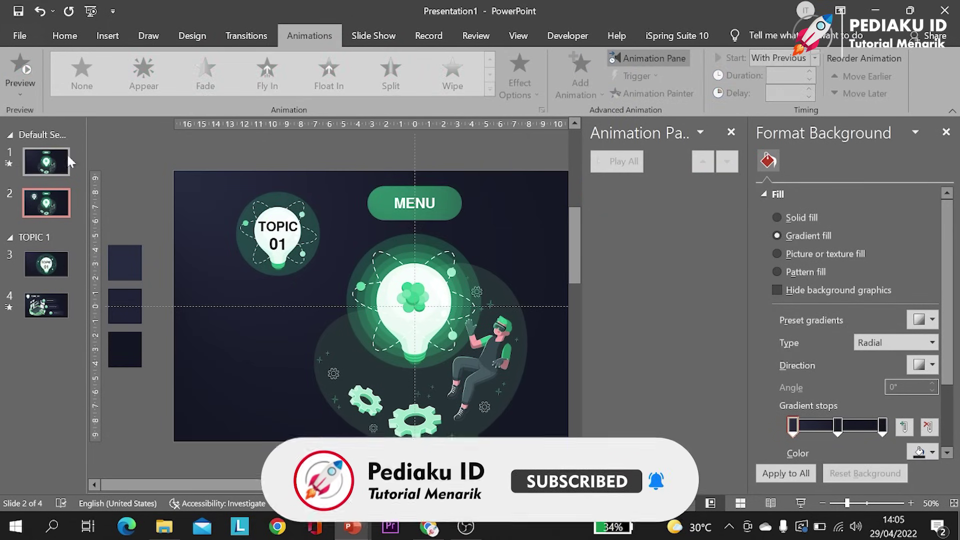
{"action": "left_click", "coordinate": [59, 207]}
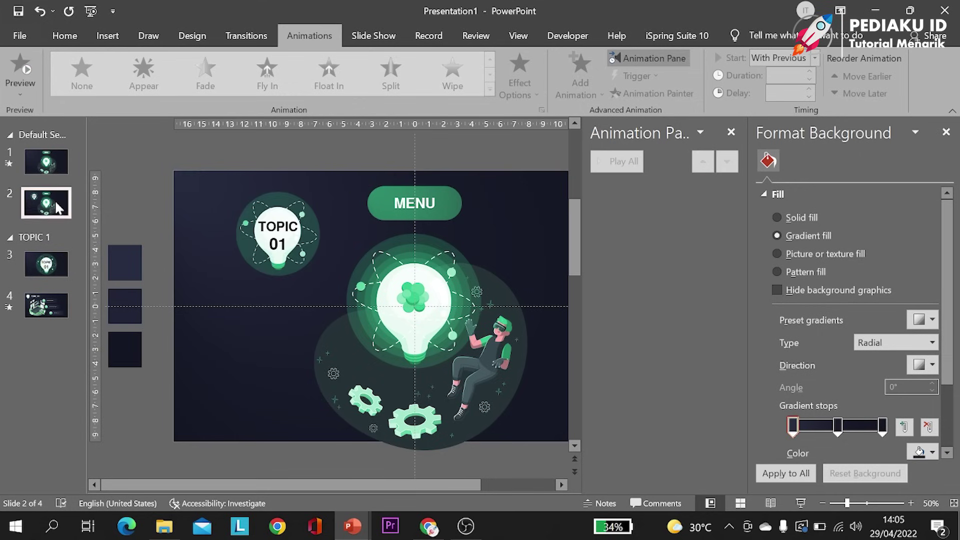
Give the central lightbulb a Lines motion path with its end pulled up near the bulb
{"action": "left_click", "coordinate": [457, 300]}
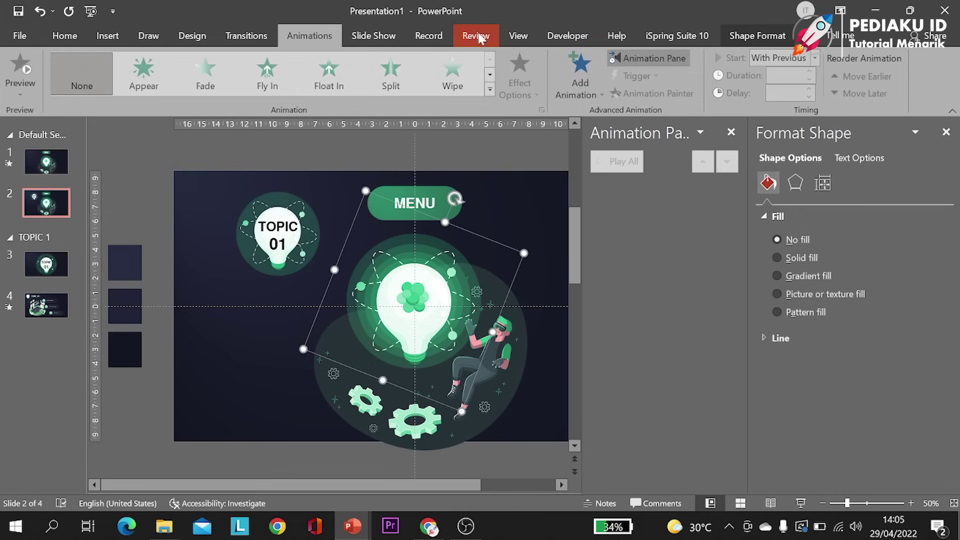
{"action": "left_click", "coordinate": [580, 75]}
{"action": "scroll", "coordinate": [622, 270], "scroll_direction": "down", "scroll_amount": 3}
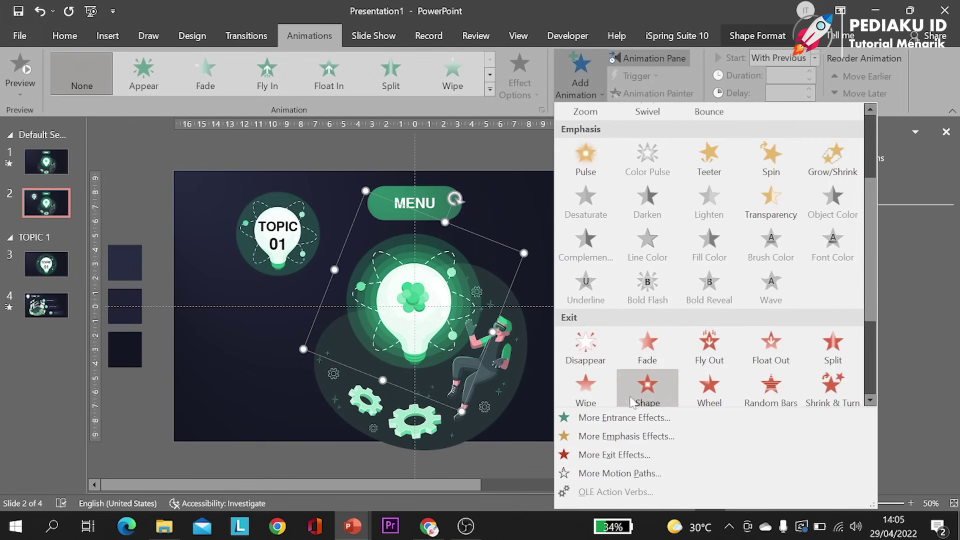
{"action": "scroll", "coordinate": [645, 370], "scroll_direction": "down", "scroll_amount": 4}
{"action": "left_click", "coordinate": [594, 344]}
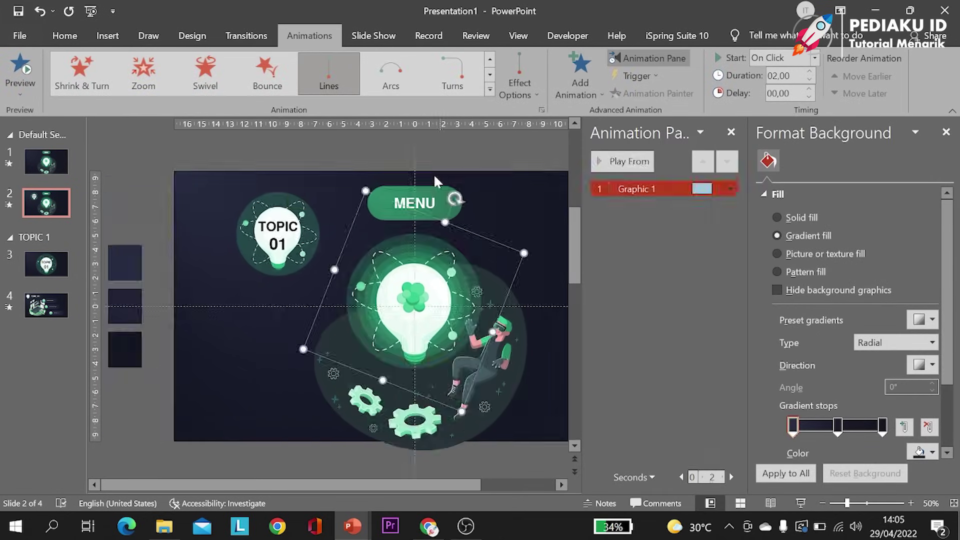
{"action": "left_click_drag", "start_coordinate": [415, 370], "coordinate": [413, 316]}
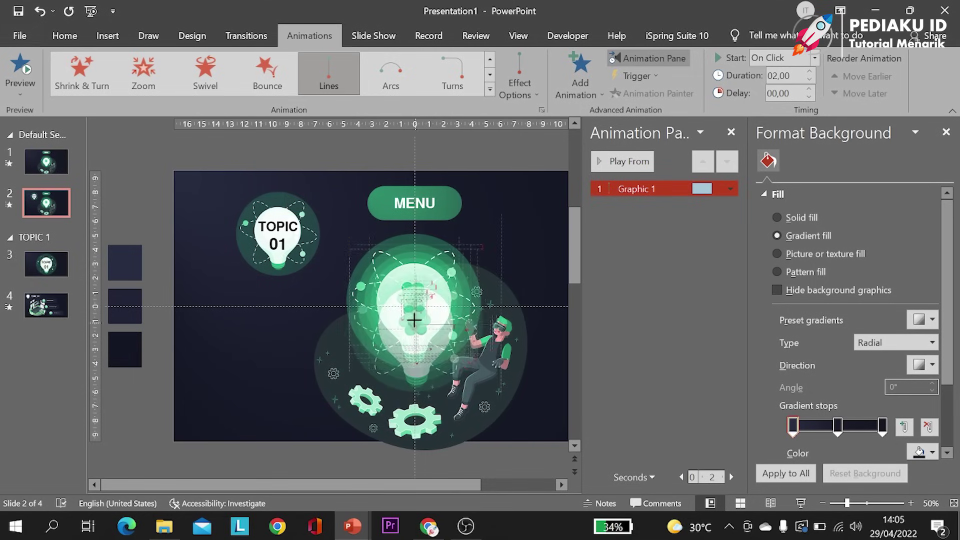
{"action": "key", "text": "Escape"}
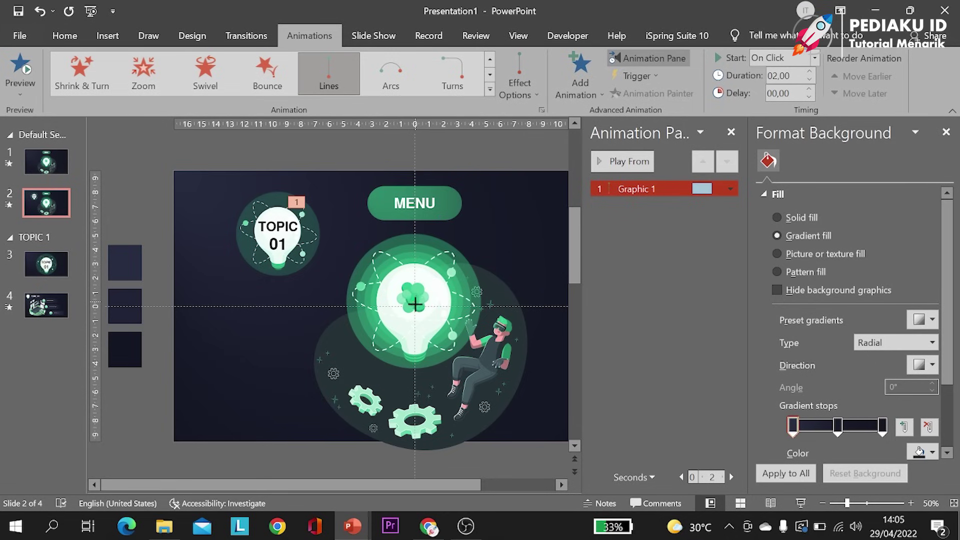
{"action": "left_click_drag", "start_coordinate": [414, 304], "coordinate": [416, 311]}
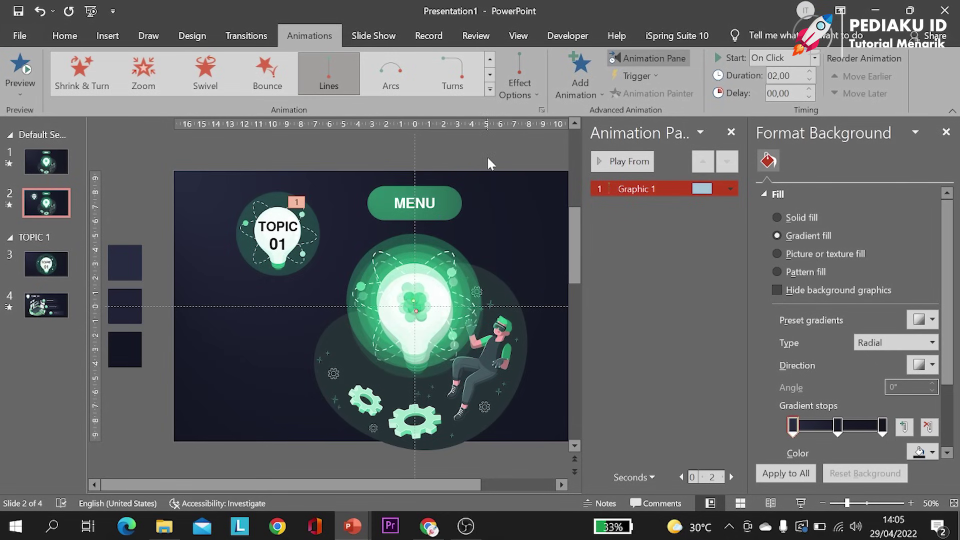
Set Graphic 1's motion to start With Previous with smooth start and end removed
{"action": "right_click", "coordinate": [626, 188]}
{"action": "left_click", "coordinate": [656, 220]}
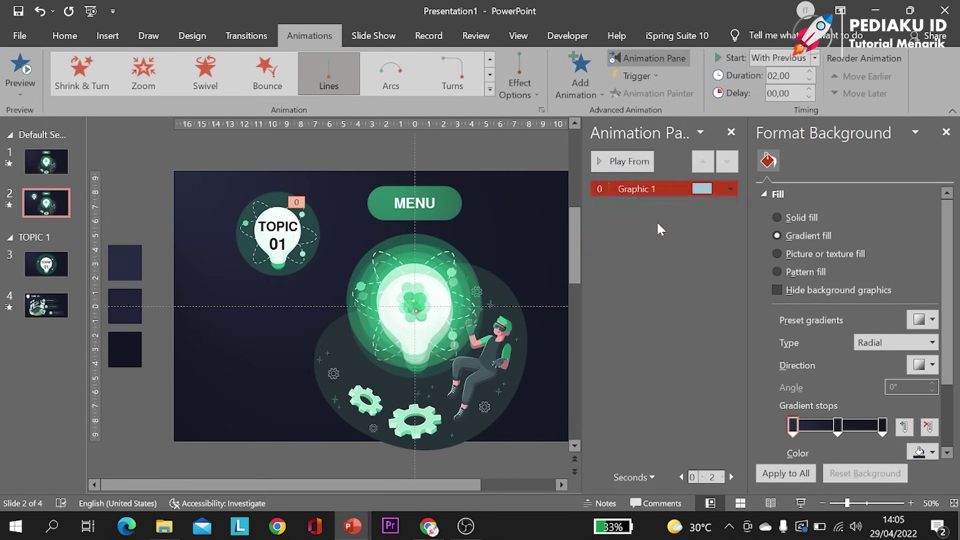
{"action": "right_click", "coordinate": [647, 189]}
{"action": "left_click", "coordinate": [661, 261]}
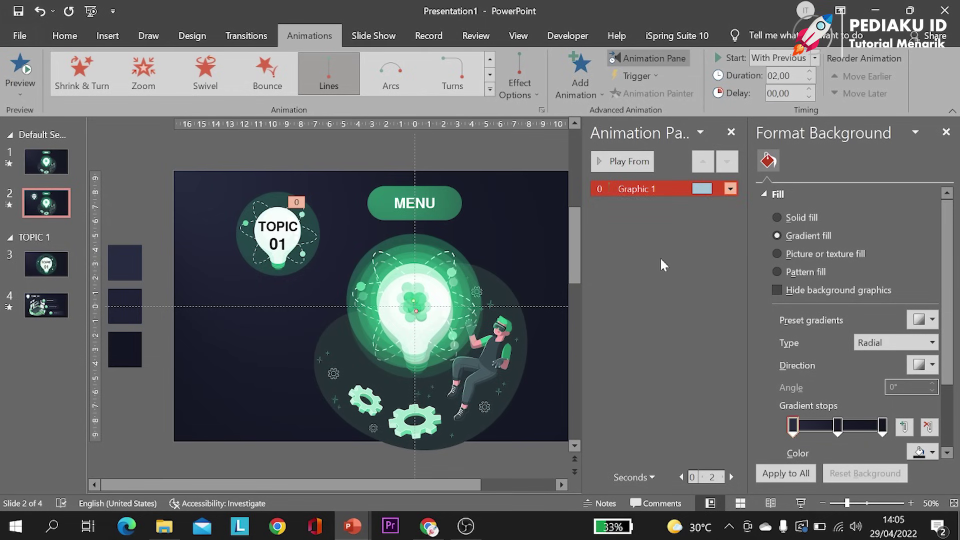
{"action": "left_click_drag", "start_coordinate": [468, 174], "coordinate": [442, 177]}
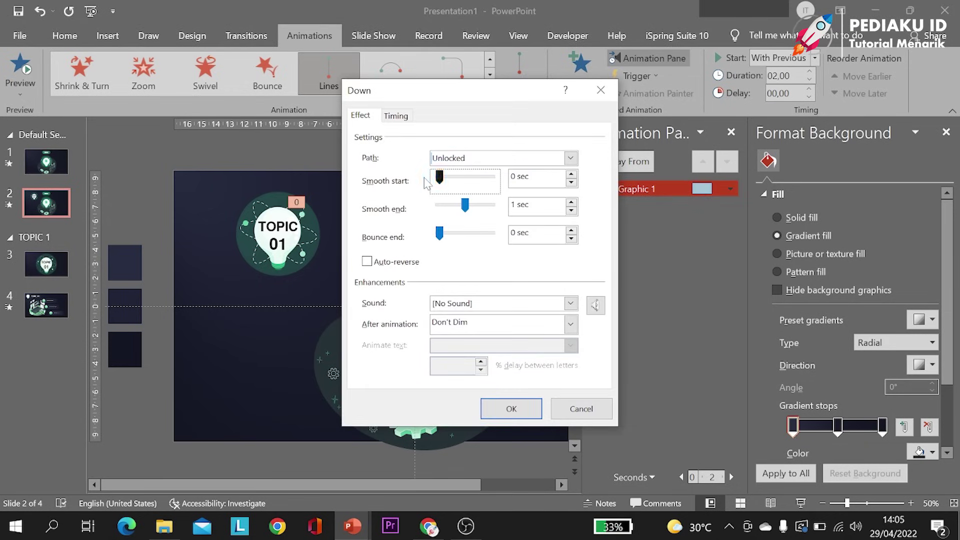
{"action": "left_click", "coordinate": [465, 206]}
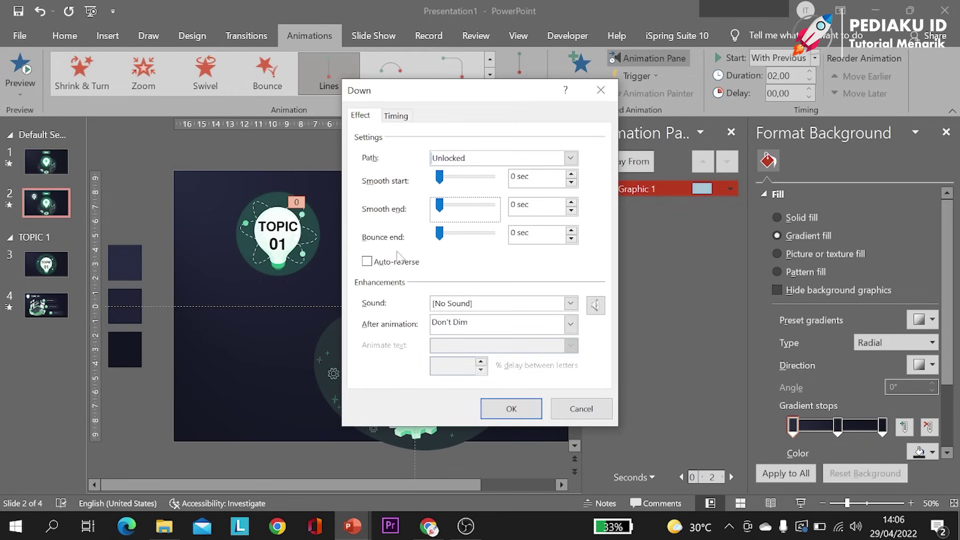
Set the Lines animation to repeat Until End of Slide and confirm
{"action": "left_click", "coordinate": [397, 118]}
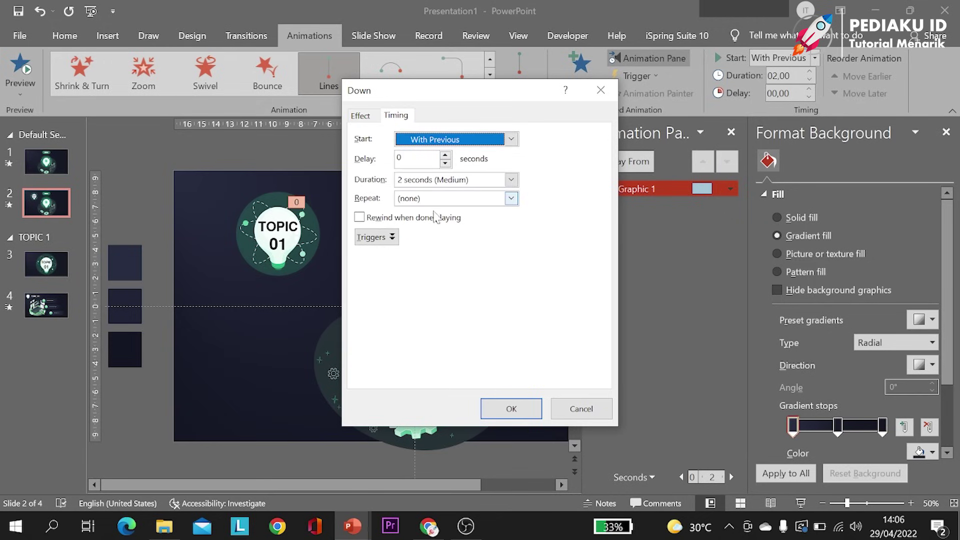
{"action": "left_click", "coordinate": [450, 198]}
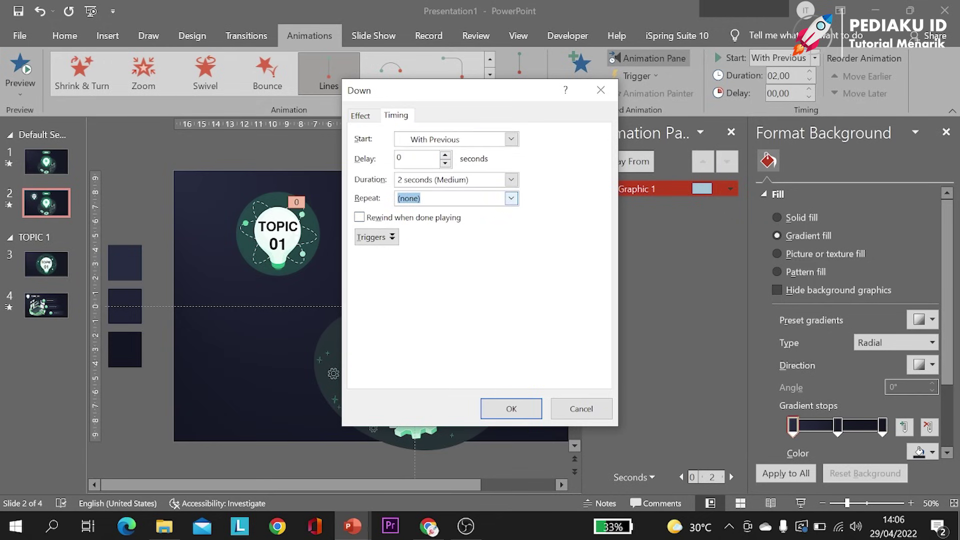
{"action": "left_click", "coordinate": [507, 200]}
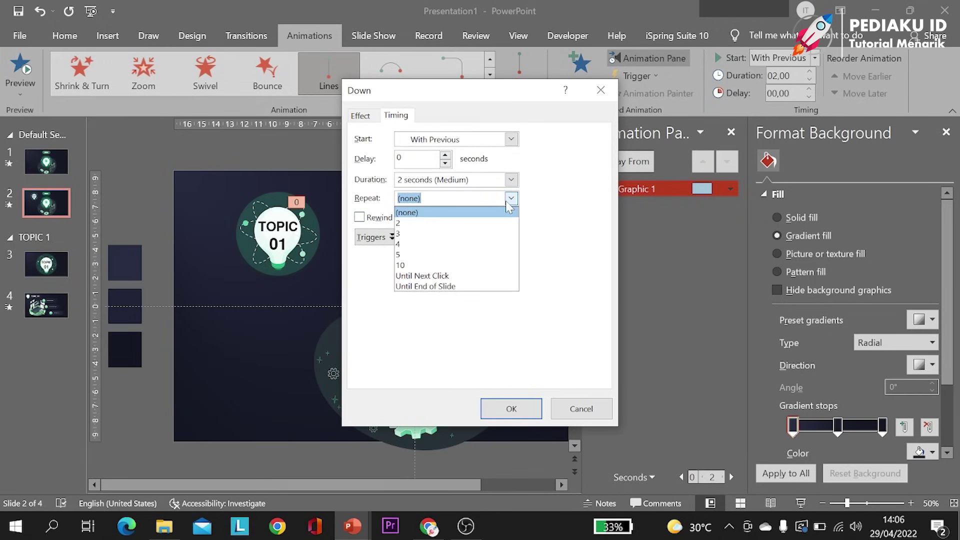
{"action": "left_click", "coordinate": [458, 286]}
{"action": "left_click", "coordinate": [529, 415]}
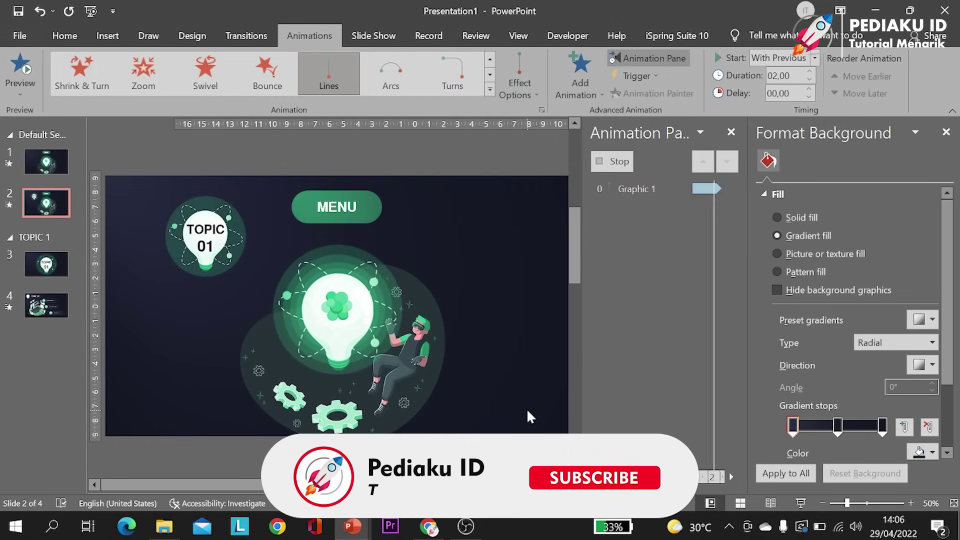
{"action": "left_click", "coordinate": [467, 180]}
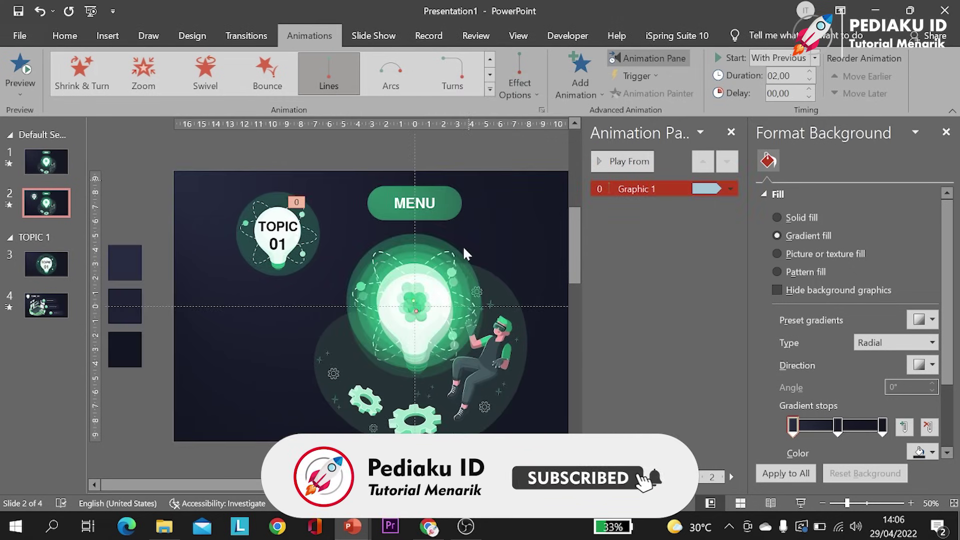
{"action": "left_click", "coordinate": [452, 298]}
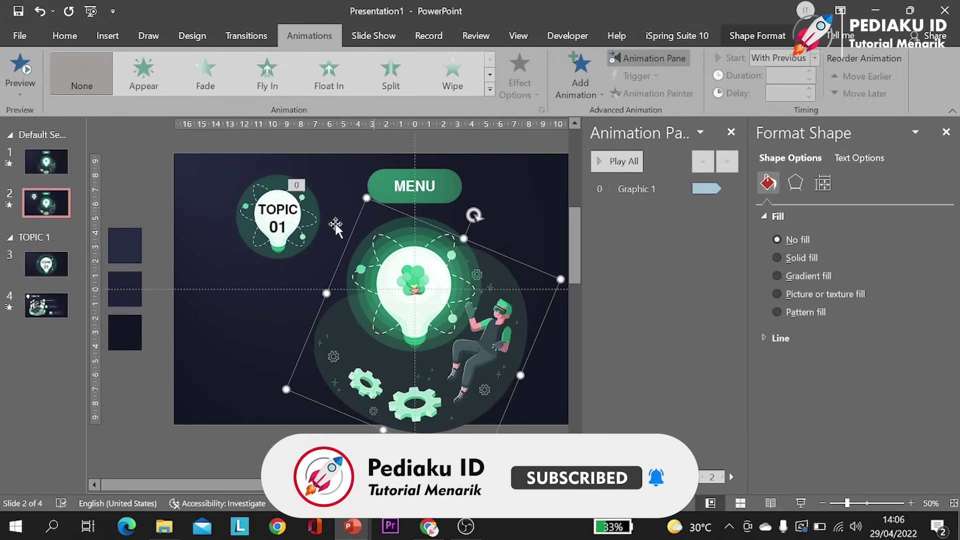
{"action": "left_click", "coordinate": [251, 152]}
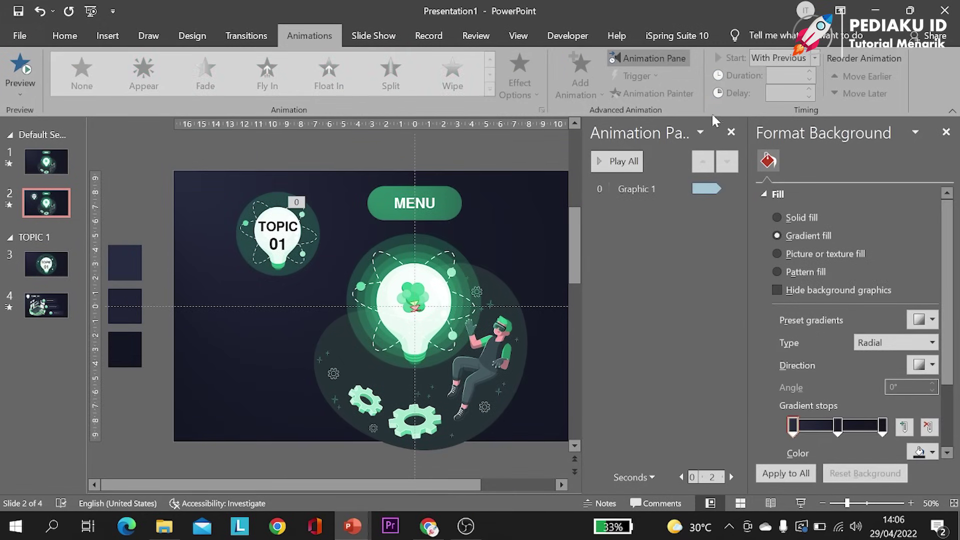
Duplicate the two TOPIC 01 slides (3 and 4) so copies follow slide 4
{"action": "left_click", "coordinate": [732, 133]}
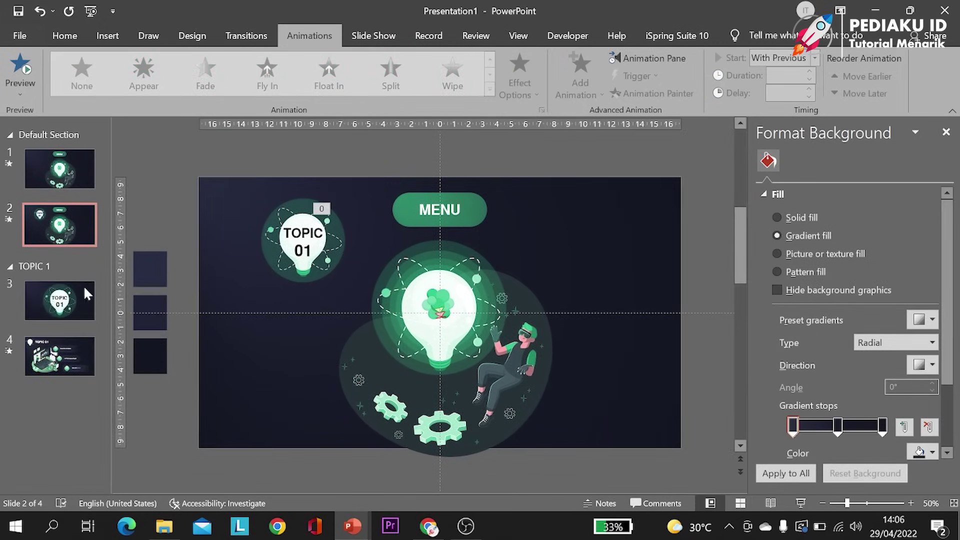
{"action": "left_click", "coordinate": [80, 295]}
{"action": "left_click", "coordinate": [63, 351]}
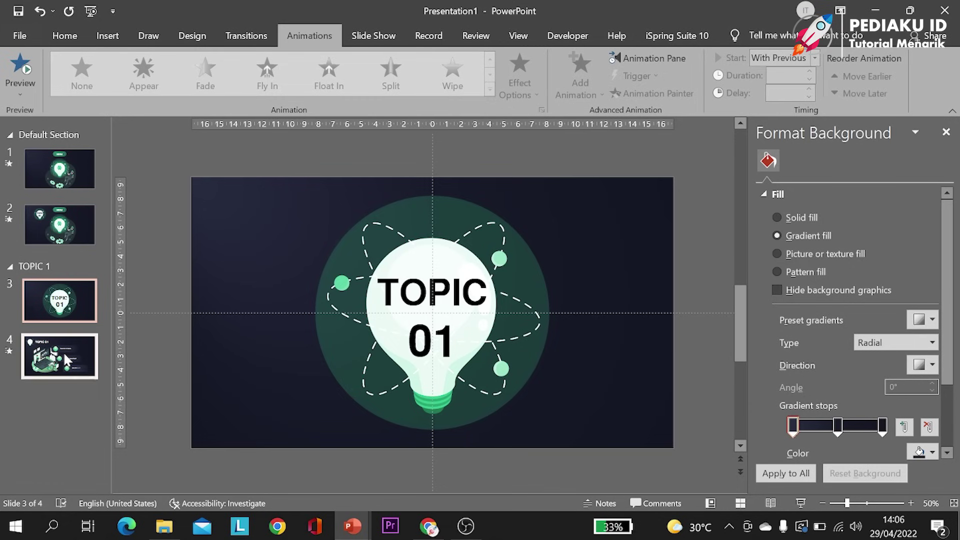
{"action": "left_click_drag", "start_coordinate": [63, 351], "coordinate": [63, 382]}
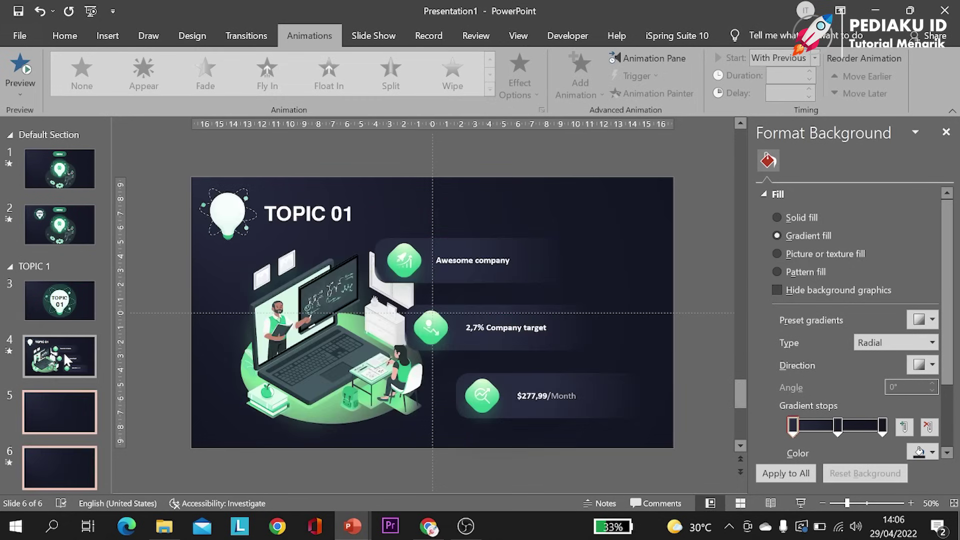
Start a new section named TOPIC 2 at the copied slides
{"action": "right_click", "coordinate": [53, 384]}
{"action": "left_click", "coordinate": [110, 454]}
{"action": "type", "text": "TOPIC 2"}
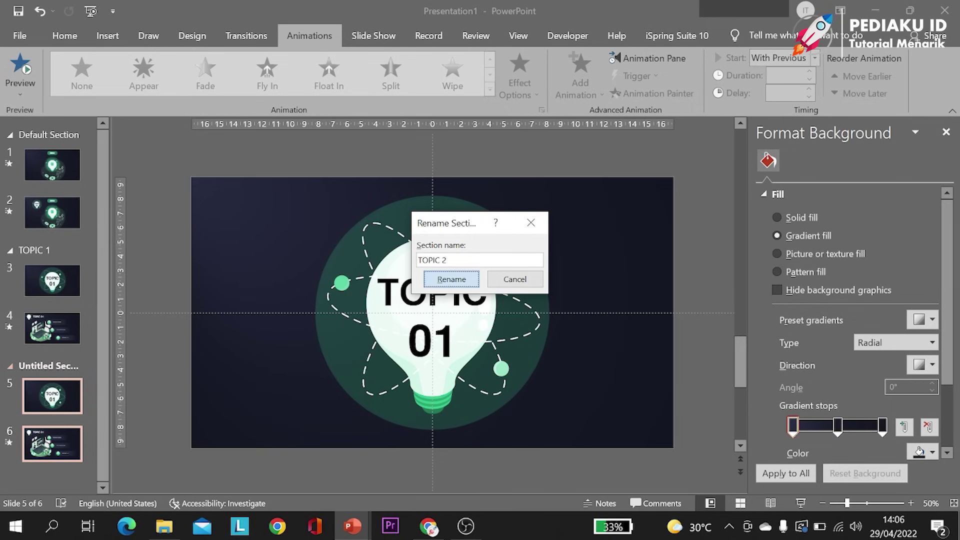
{"action": "key", "text": "Return"}
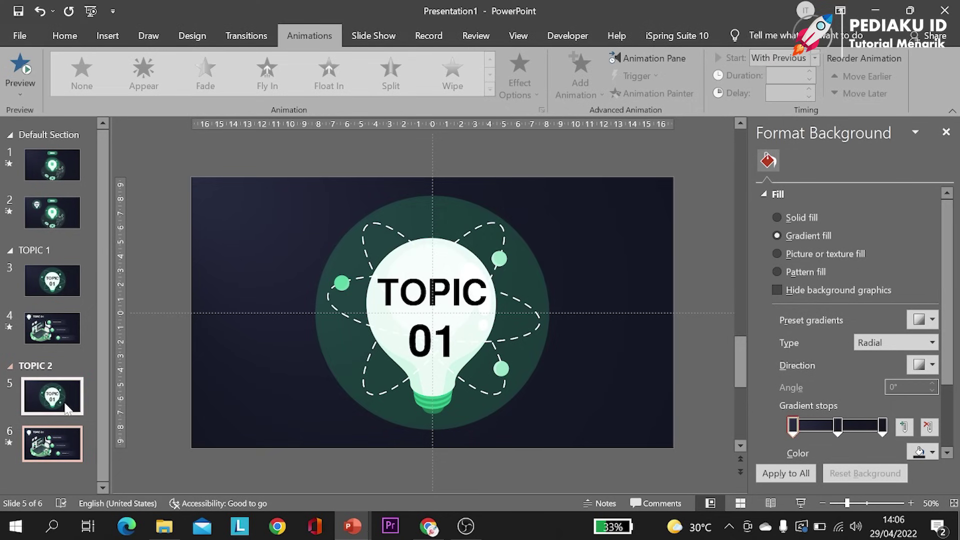
{"action": "left_click", "coordinate": [188, 340]}
Change slide 5's bulb text and slide 6's heading from TOPIC 01 to TOPIC 02
{"action": "left_click", "coordinate": [432, 318]}
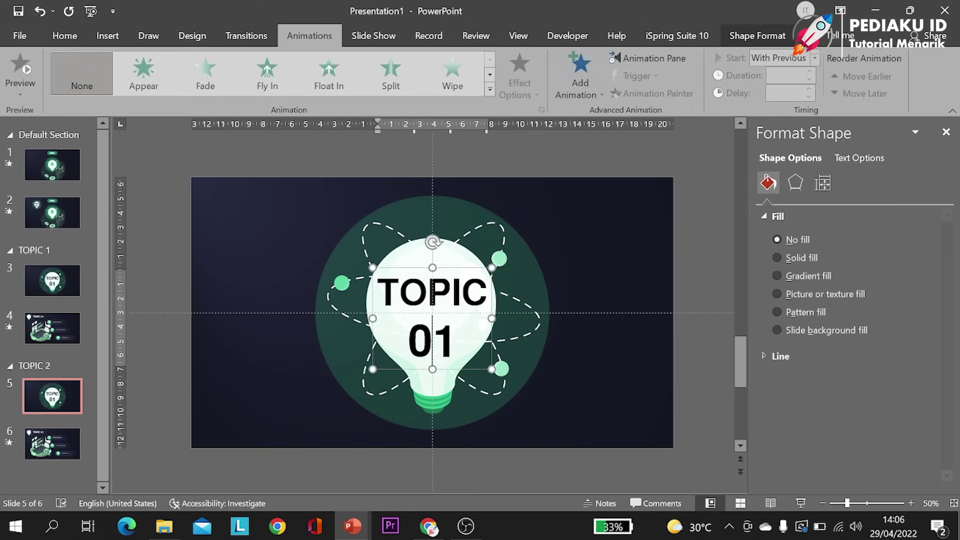
{"action": "key", "text": "BackSpace"}
{"action": "key", "text": "BackSpace"}
{"action": "type", "text": "02"}
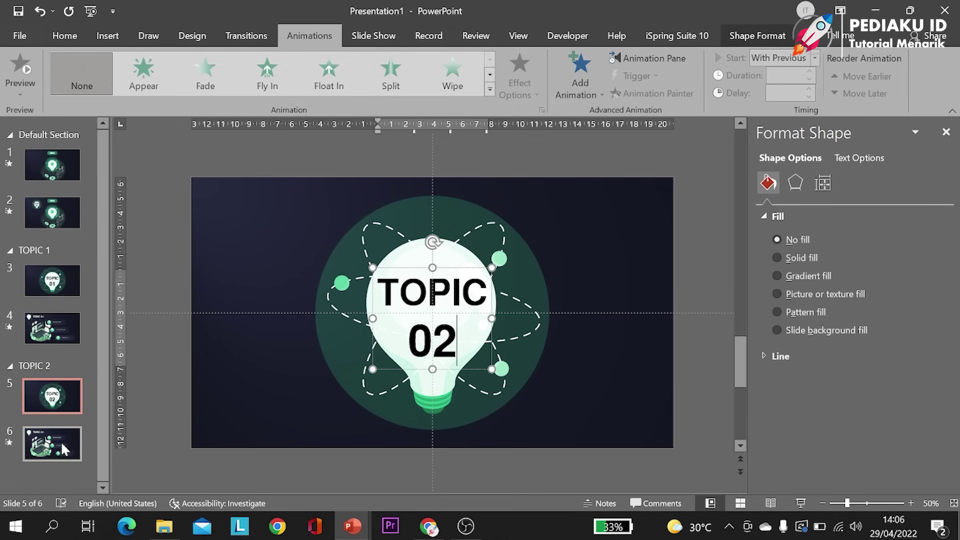
{"action": "left_click", "coordinate": [52, 444]}
{"action": "left_click", "coordinate": [340, 214]}
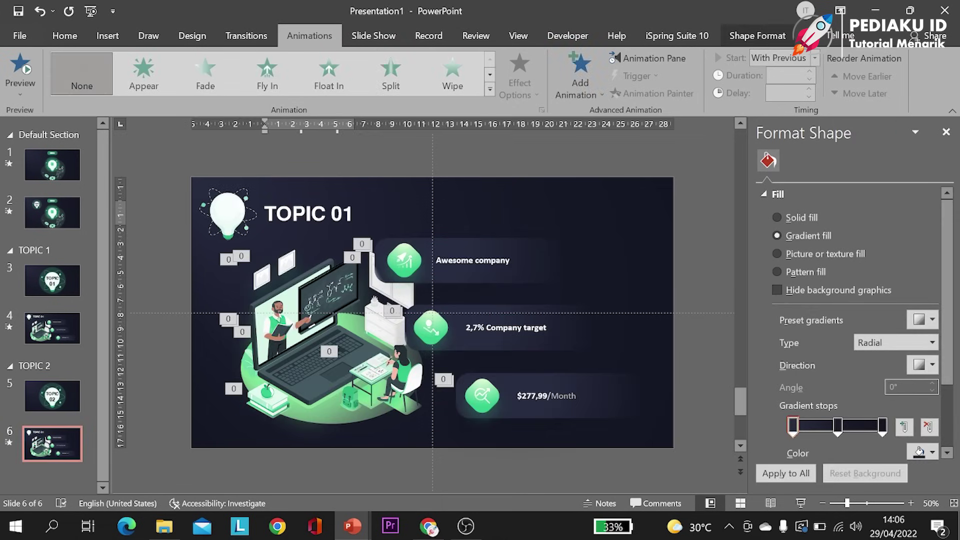
{"action": "key", "text": "Delete"}
{"action": "type", "text": "2"}
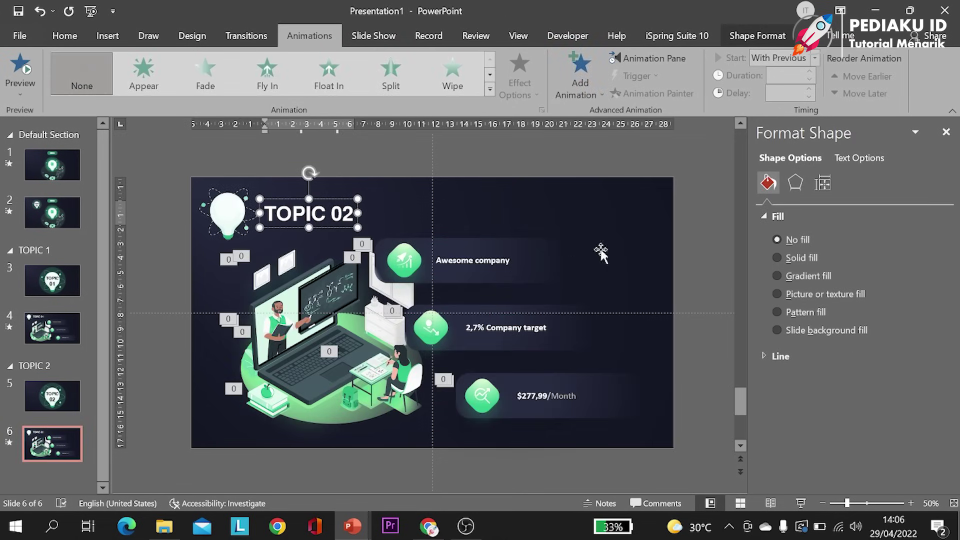
{"action": "left_click", "coordinate": [704, 239]}
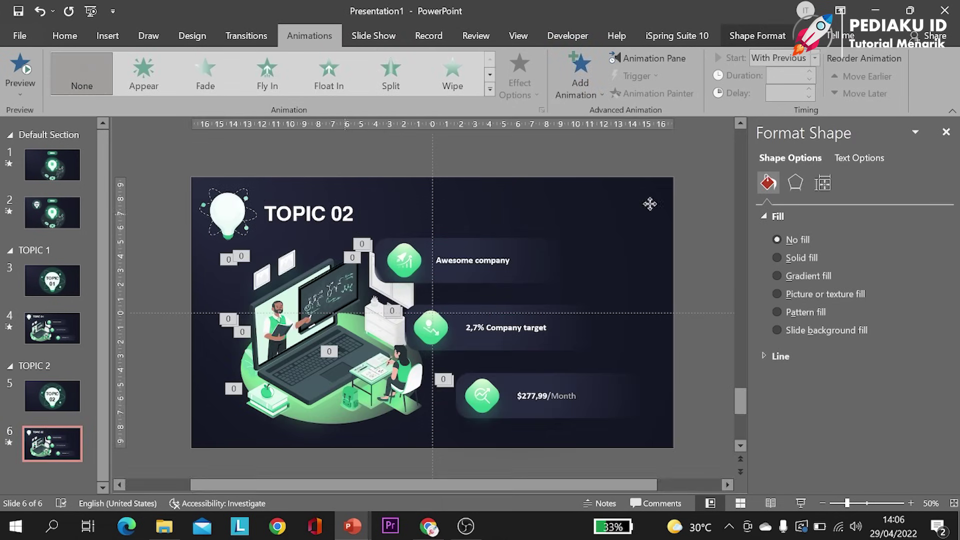
Zoom out and select slide 6's illustration and text boxes together
{"action": "left_click", "coordinate": [822, 503]}
{"action": "left_click", "coordinate": [823, 503]}
{"action": "left_click", "coordinate": [282, 254]}
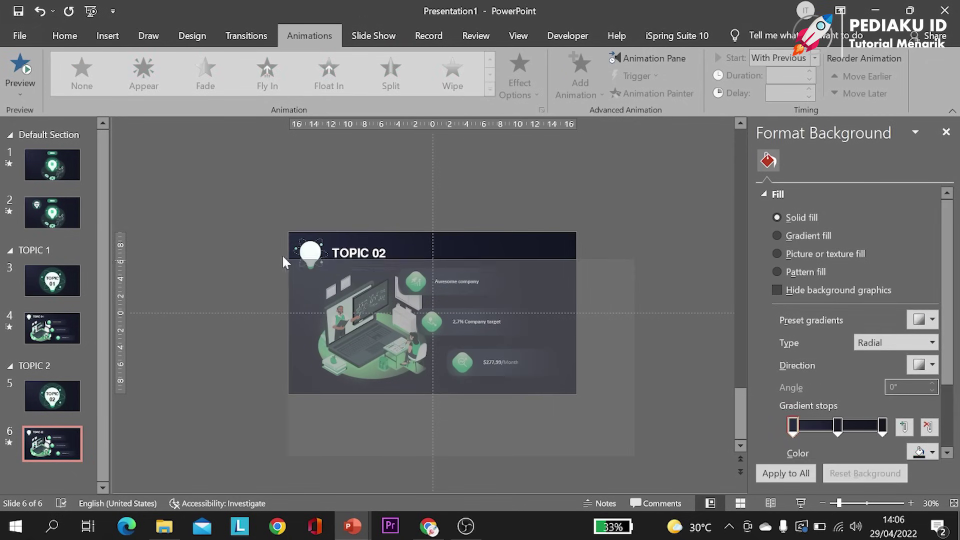
{"action": "left_click_drag", "start_coordinate": [283, 257], "coordinate": [331, 456]}
Delete slide 6's old items and select the TOPIC 02 objects in SLIDE ZOOM POWERPOINT
{"action": "key", "text": "Delete"}
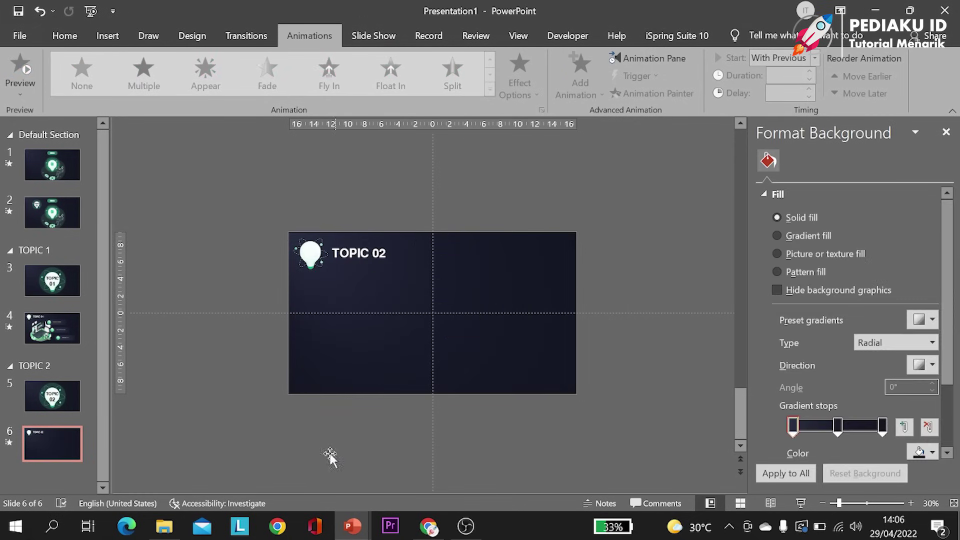
{"action": "mouse_move", "coordinate": [352, 527]}
{"action": "left_click", "coordinate": [189, 461]}
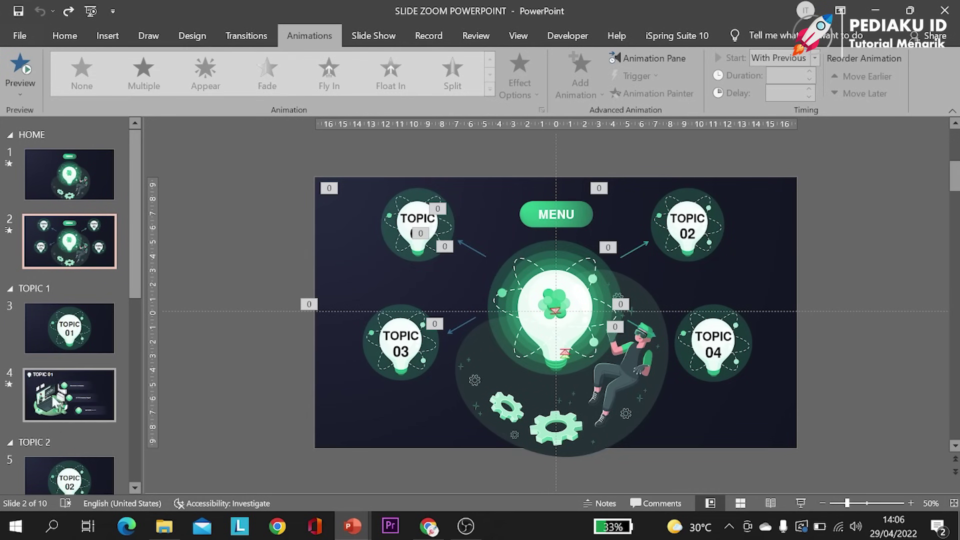
{"action": "scroll", "coordinate": [54, 411], "scroll_direction": "down", "scroll_amount": 1}
{"action": "scroll", "coordinate": [54, 410], "scroll_direction": "down", "scroll_amount": 2}
{"action": "left_click", "coordinate": [70, 457]}
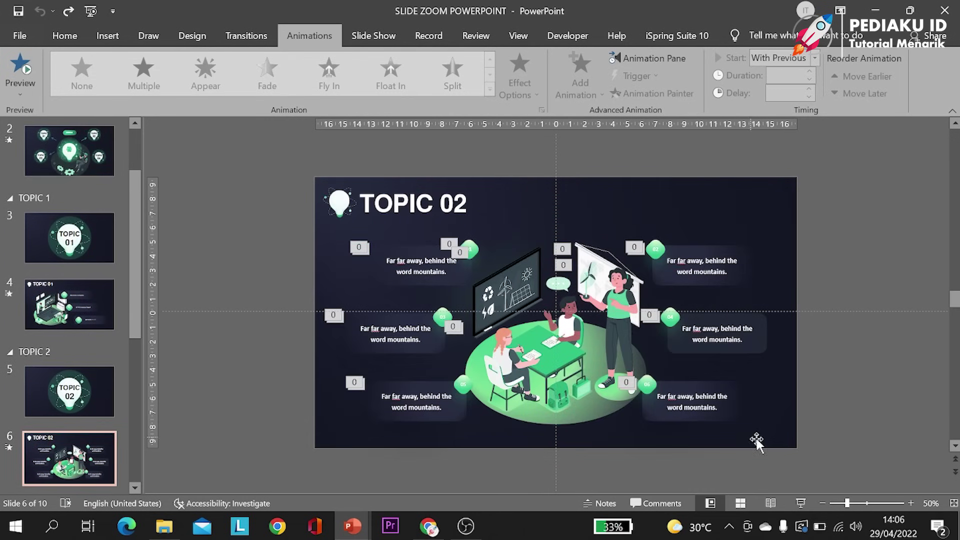
{"action": "left_click_drag", "start_coordinate": [855, 467], "coordinate": [315, 223]}
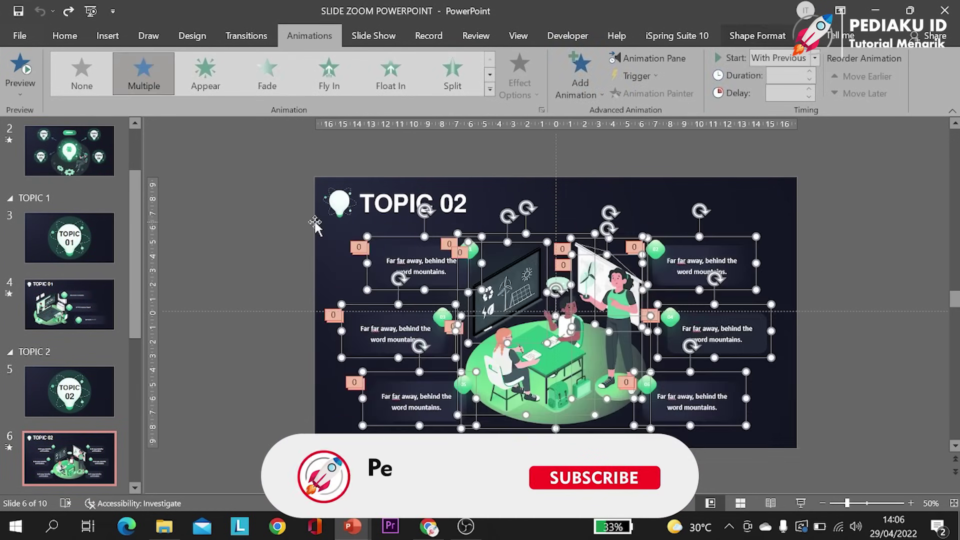
Paste the classroom illustration and six info boxes onto Presentation1's slide 6 via Home > Paste
{"action": "left_click", "coordinate": [353, 526]}
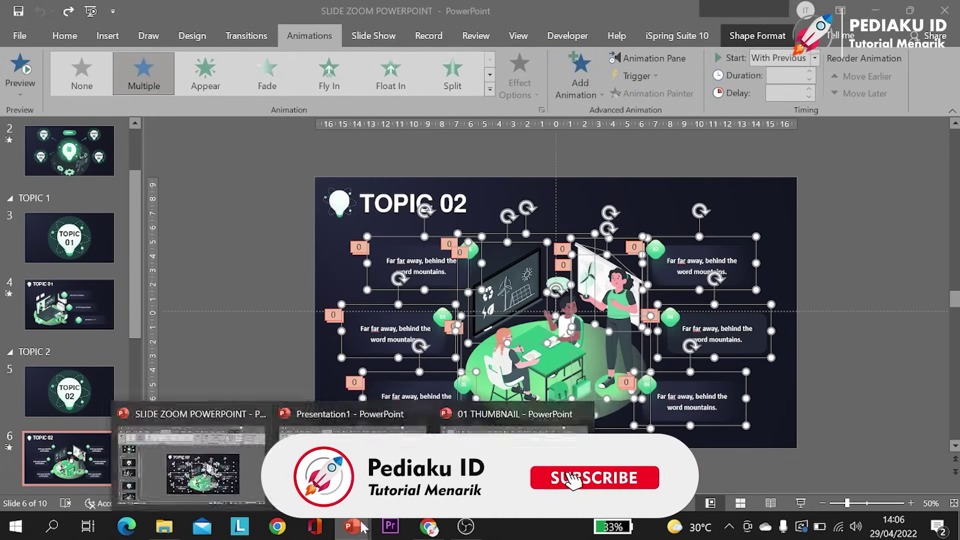
{"action": "left_click", "coordinate": [350, 430]}
{"action": "key", "text": "ctrl+v"}
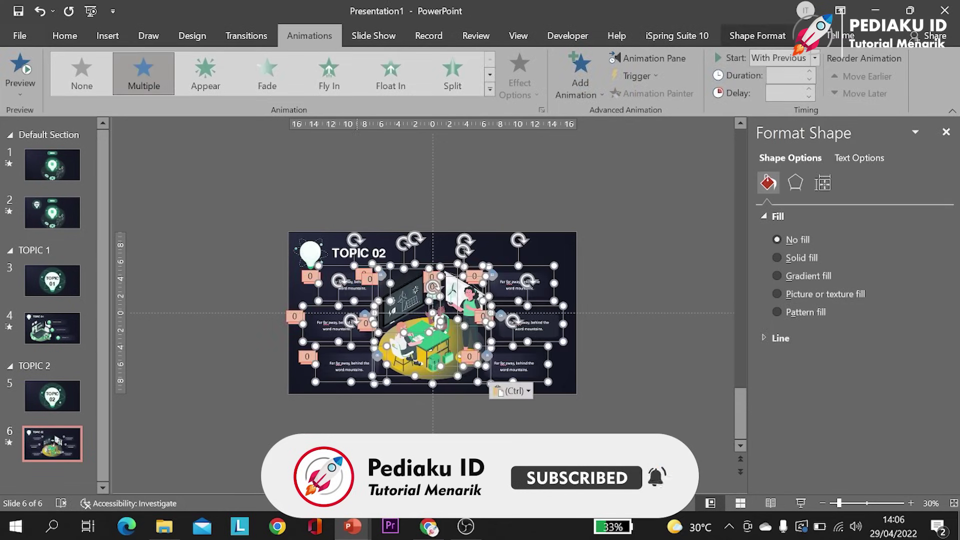
{"action": "key", "text": "ctrl+z"}
{"action": "left_click", "coordinate": [16, 36]}
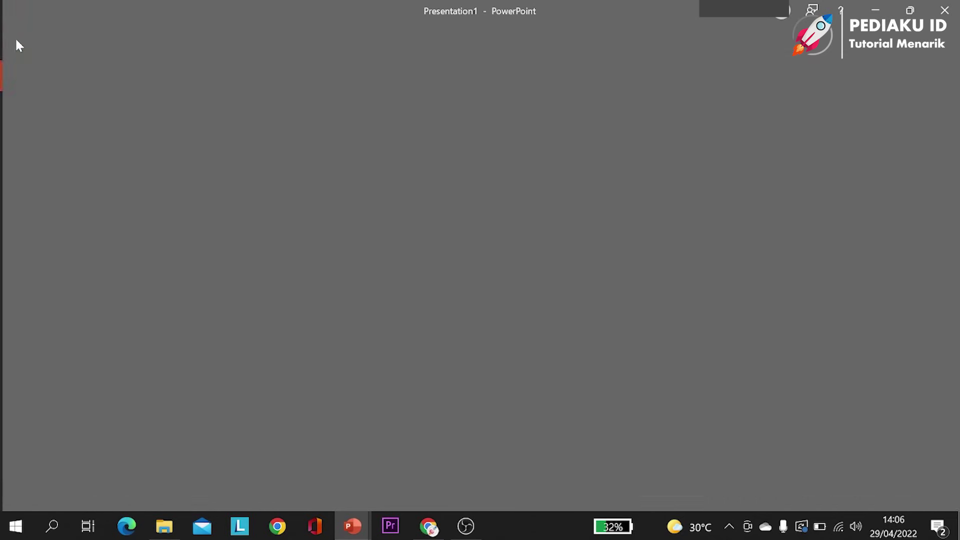
{"action": "left_click", "coordinate": [15, 46]}
{"action": "left_click", "coordinate": [59, 44]}
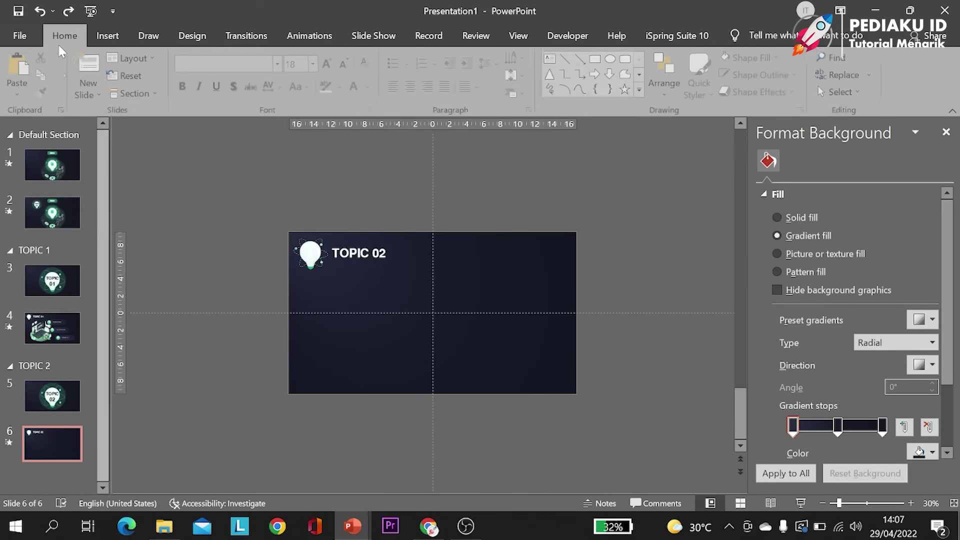
{"action": "left_click", "coordinate": [20, 92]}
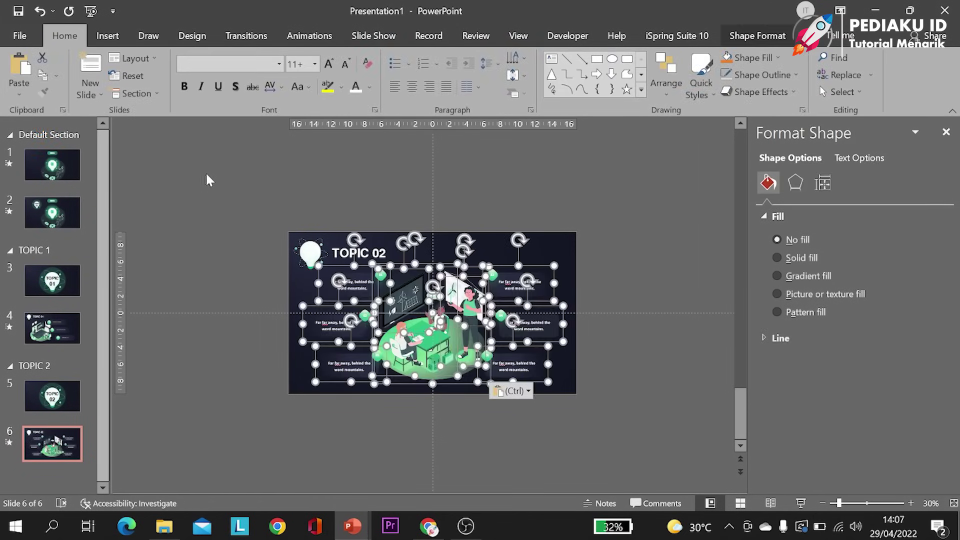
{"action": "left_click", "coordinate": [60, 372]}
Insert a Section Zoom for the TOPIC 2 section on the menu slide
{"action": "left_click", "coordinate": [62, 209]}
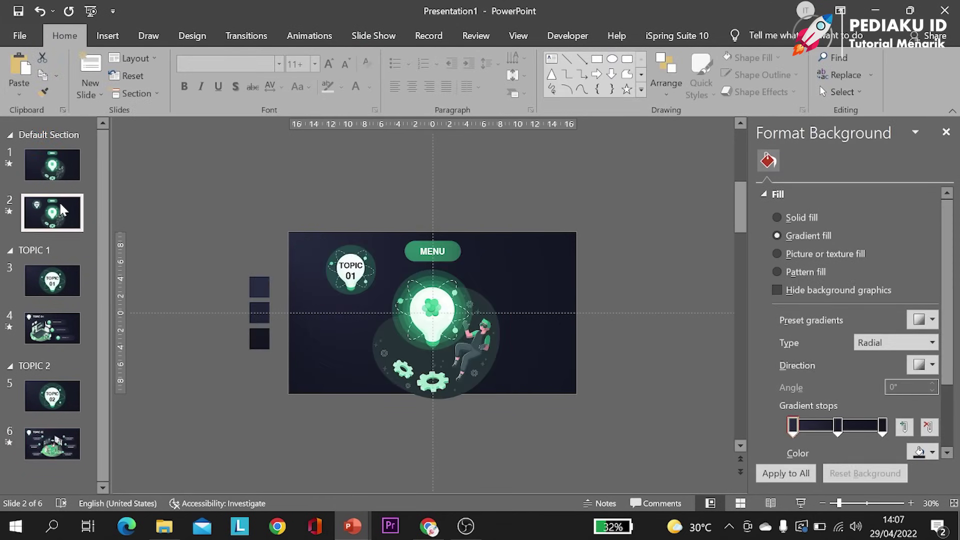
{"action": "left_click", "coordinate": [106, 37]}
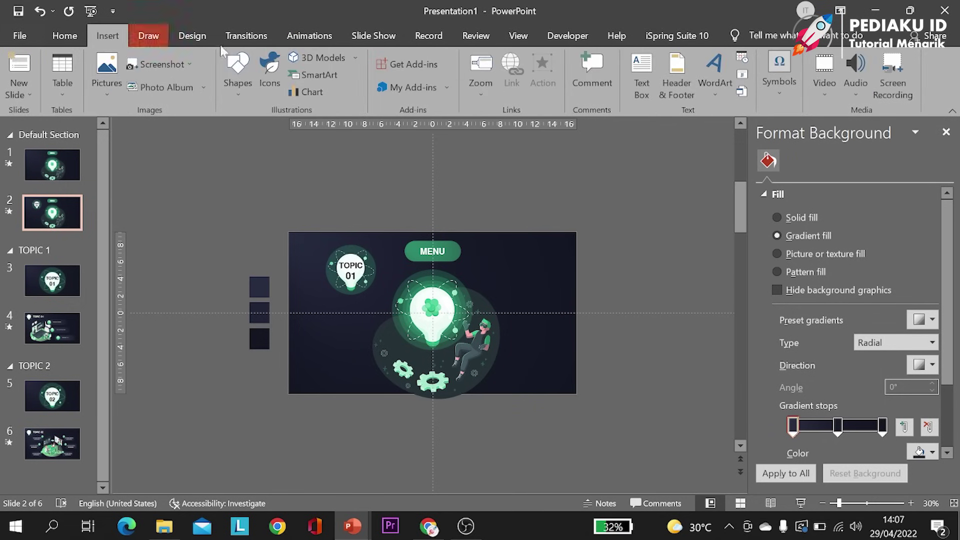
{"action": "left_click", "coordinate": [481, 80]}
{"action": "left_click", "coordinate": [520, 132]}
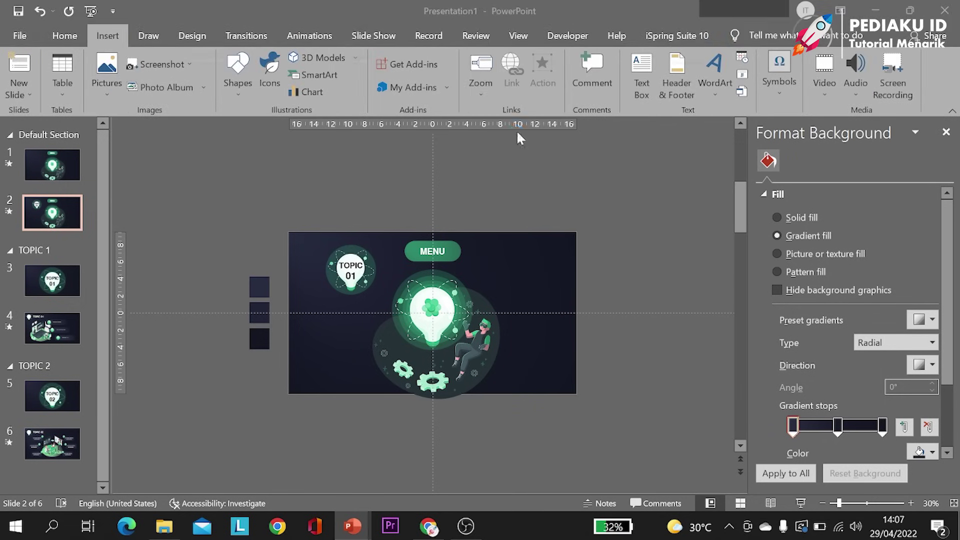
{"action": "left_click", "coordinate": [517, 209]}
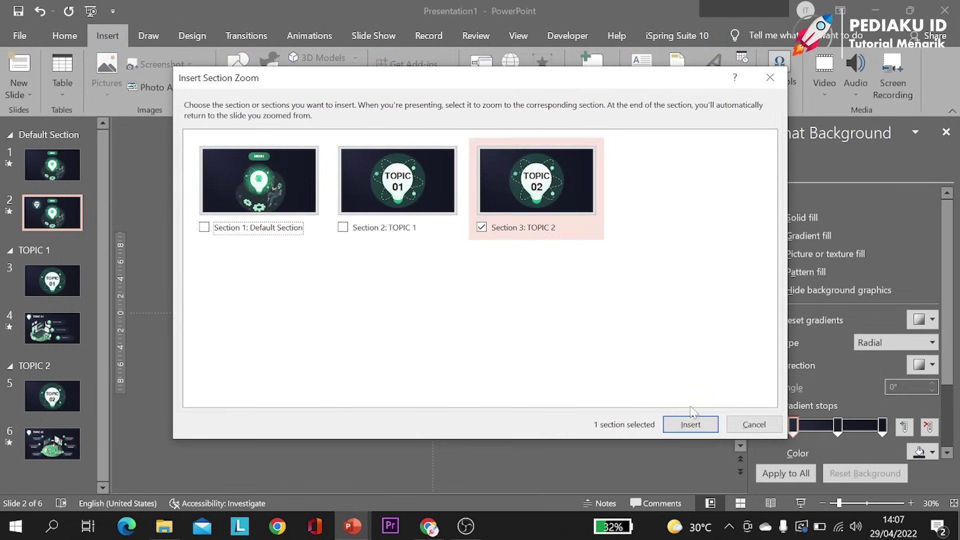
{"action": "left_click", "coordinate": [697, 428]}
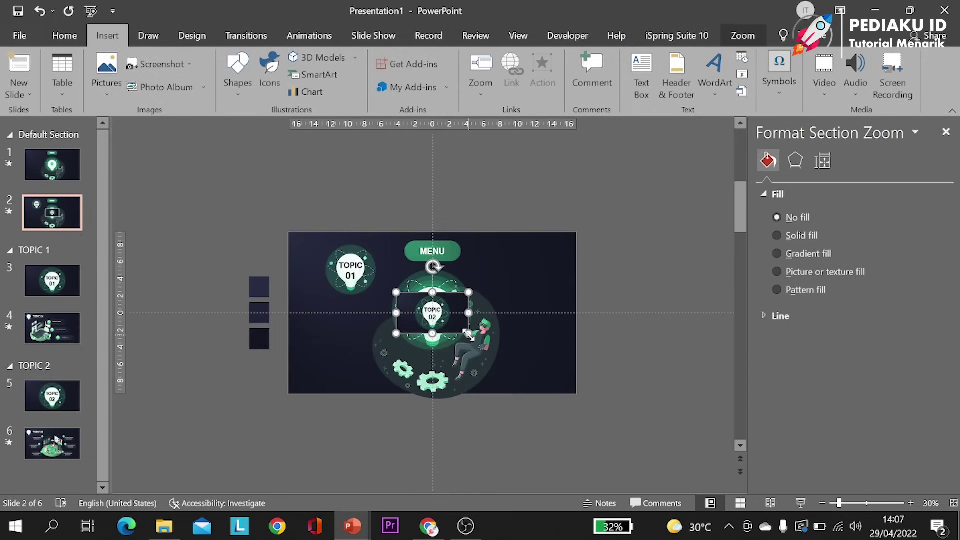
Enlarge the TOPIC 02 zoom and move it to the upper right beside TOPIC 01
{"action": "left_click_drag", "start_coordinate": [468, 334], "coordinate": [513, 358]}
{"action": "left_click_drag", "start_coordinate": [460, 321], "coordinate": [517, 279]}
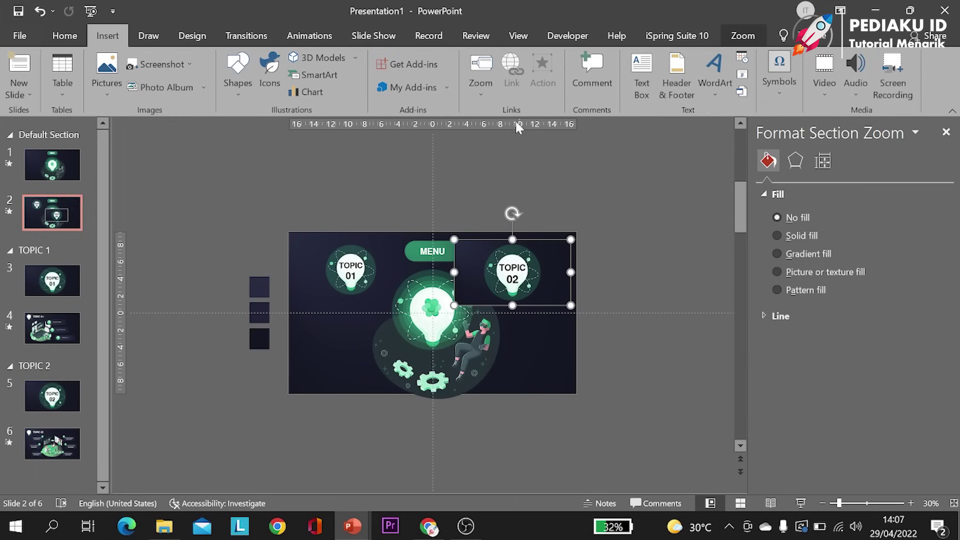
{"action": "left_click", "coordinate": [746, 39]}
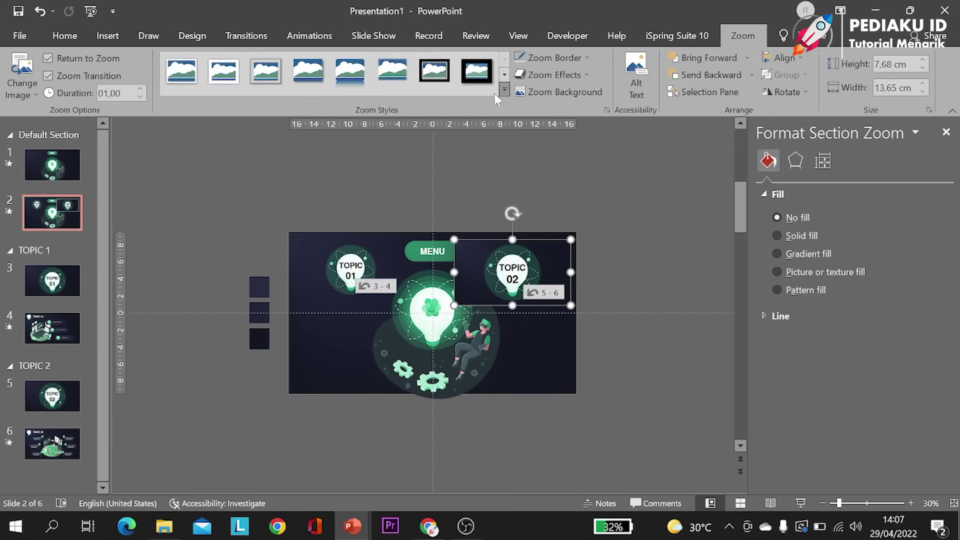
{"action": "left_click", "coordinate": [615, 325]}
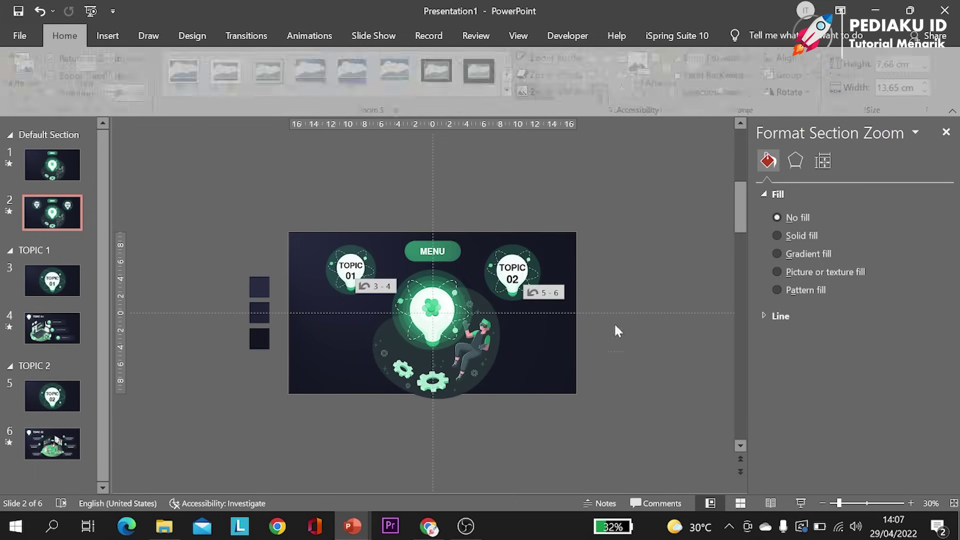
Play the show through the TOPIC 02 zoom and back to the menu, then select that zoom
{"action": "left_click", "coordinate": [803, 502]}
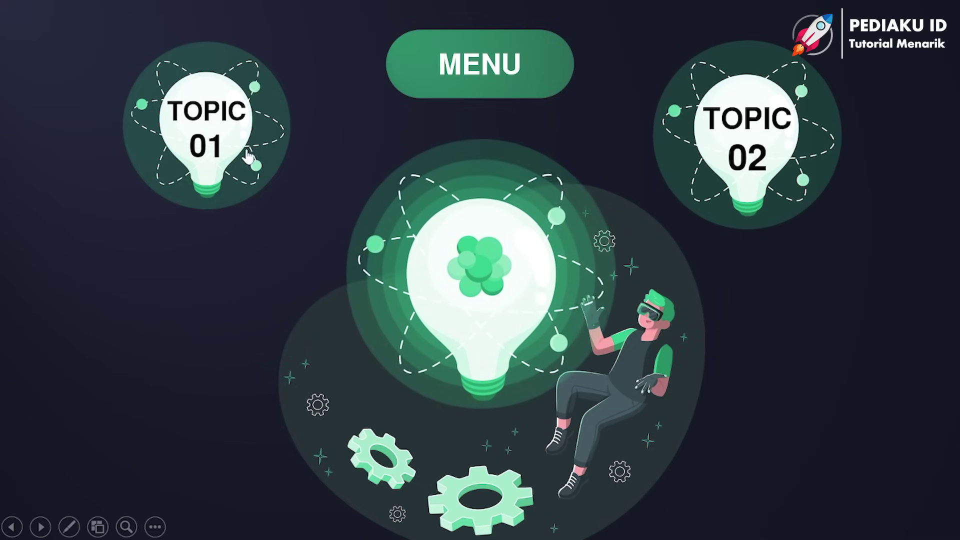
{"action": "left_click", "coordinate": [720, 128]}
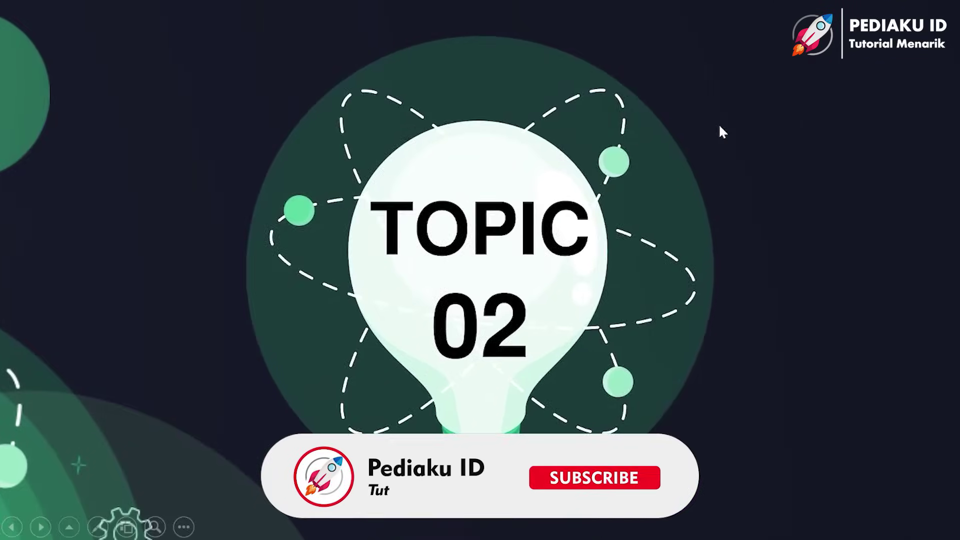
{"action": "left_click", "coordinate": [718, 124]}
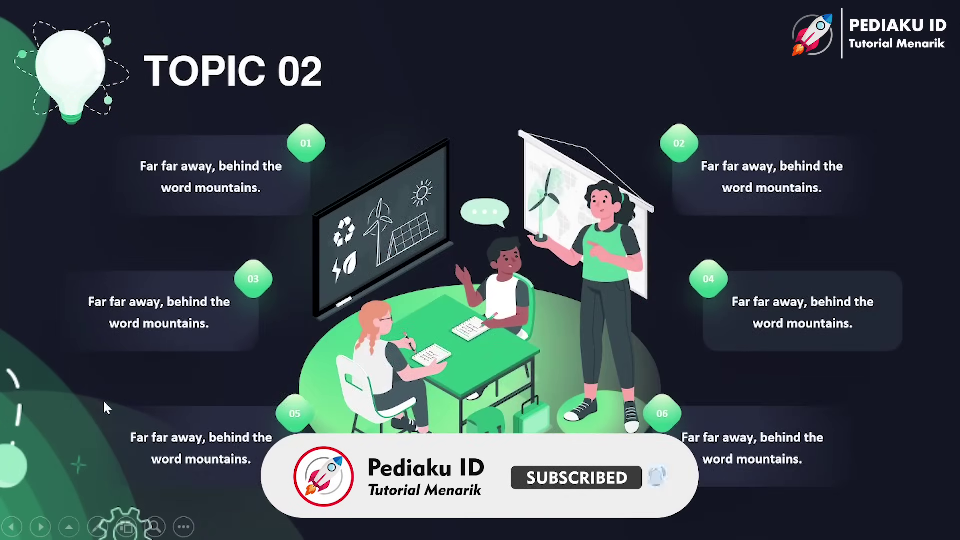
{"action": "left_click", "coordinate": [494, 86]}
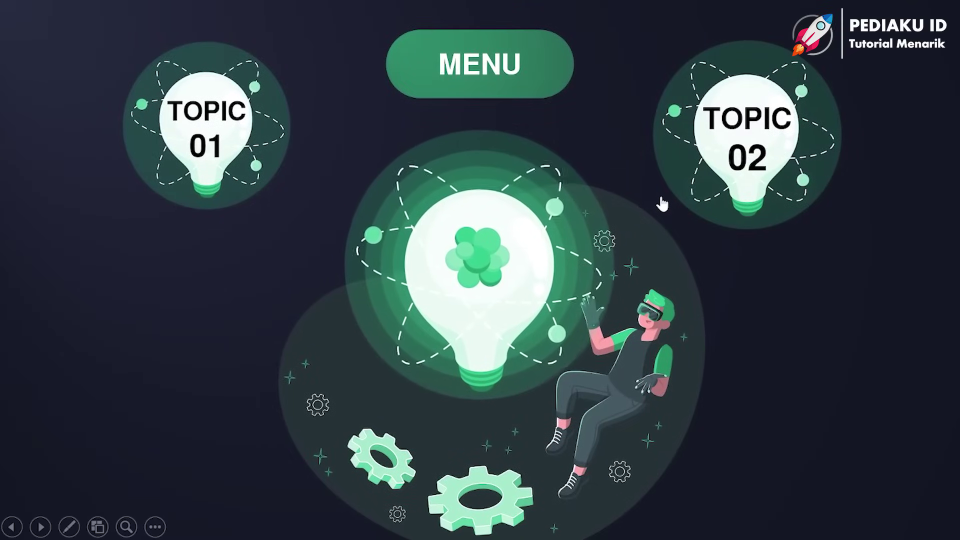
{"action": "key", "text": "Escape"}
{"action": "left_click", "coordinate": [522, 270]}
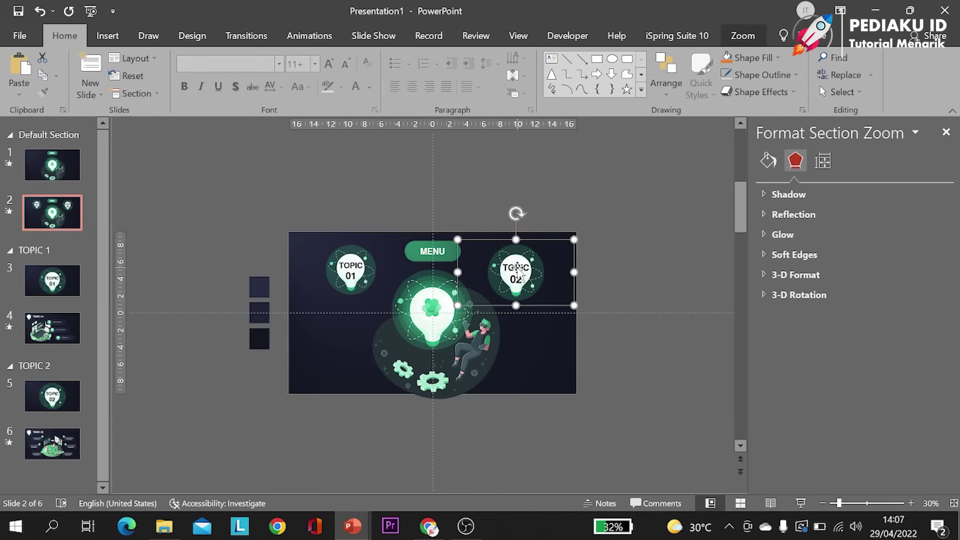
Draw a rectangle covering all of slide 6 and give it a dark gradient fill
{"action": "left_click", "coordinate": [53, 328]}
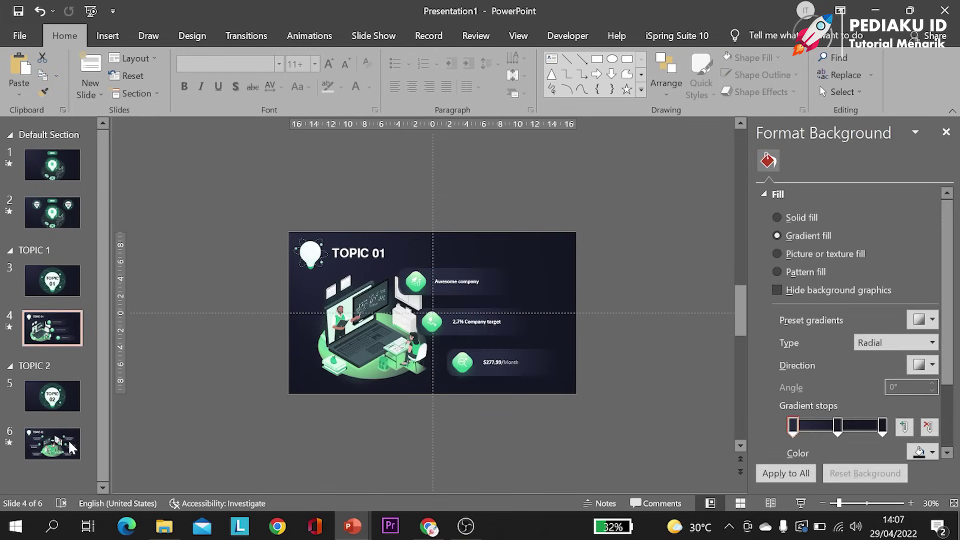
{"action": "left_click", "coordinate": [52, 444]}
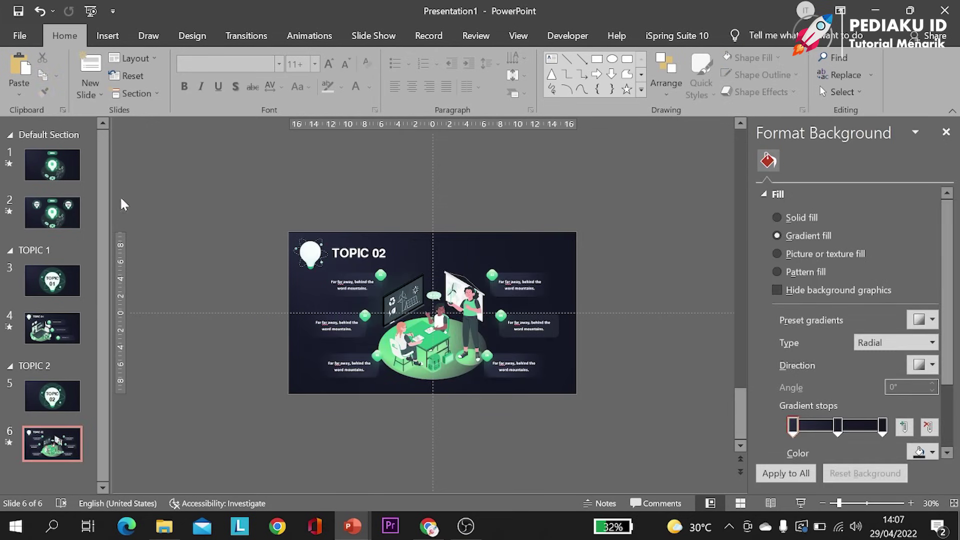
{"action": "left_click", "coordinate": [107, 35]}
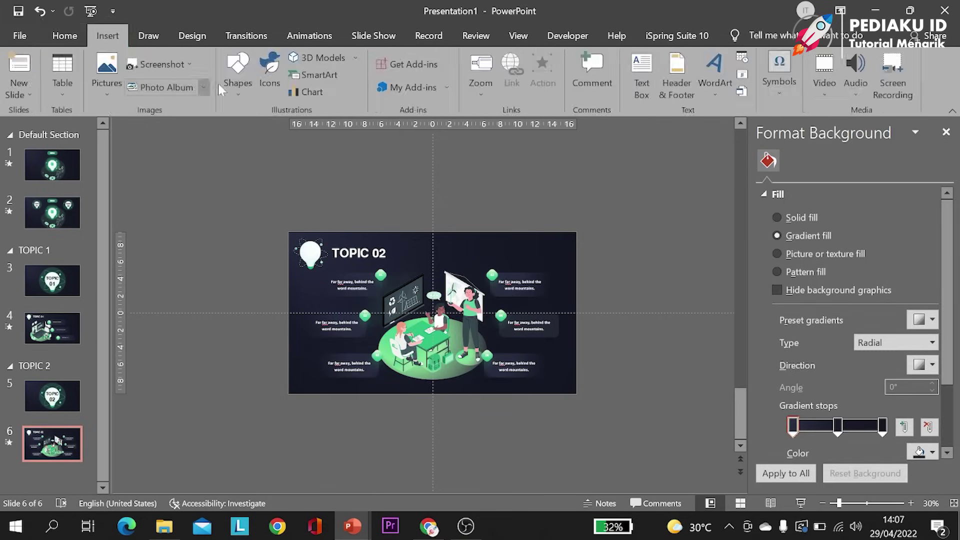
{"action": "left_click", "coordinate": [238, 75]}
{"action": "left_click", "coordinate": [275, 128]}
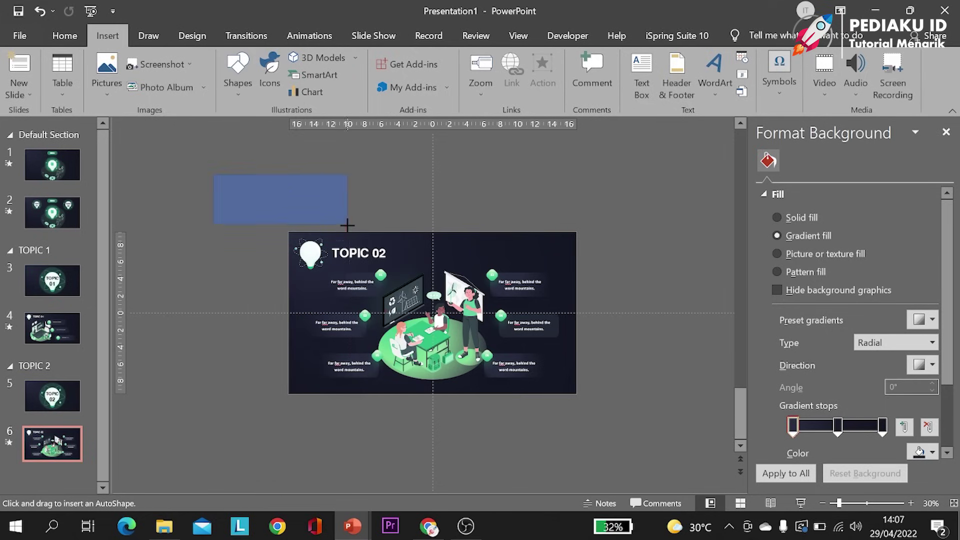
{"action": "left_click_drag", "start_coordinate": [258, 189], "coordinate": [333, 246]}
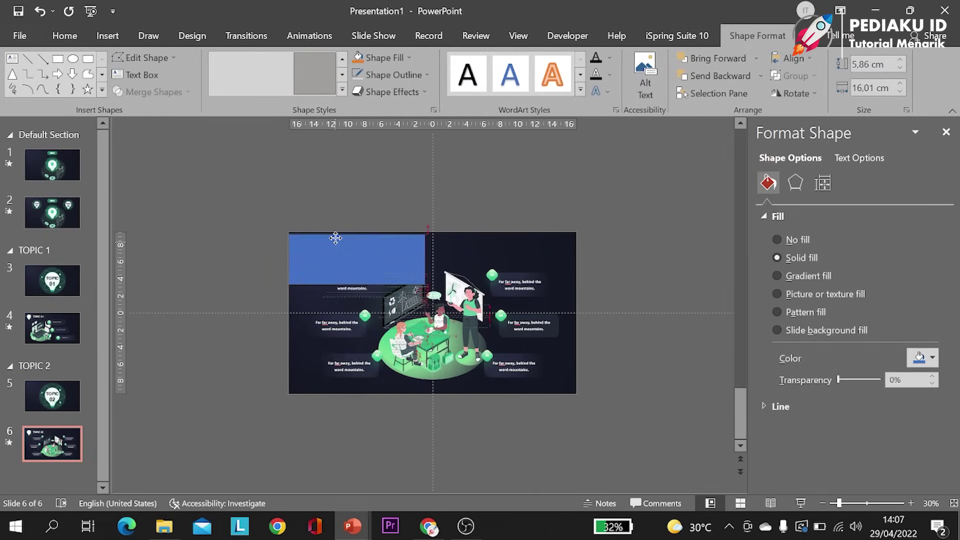
{"action": "left_click_drag", "start_coordinate": [335, 240], "coordinate": [334, 239]}
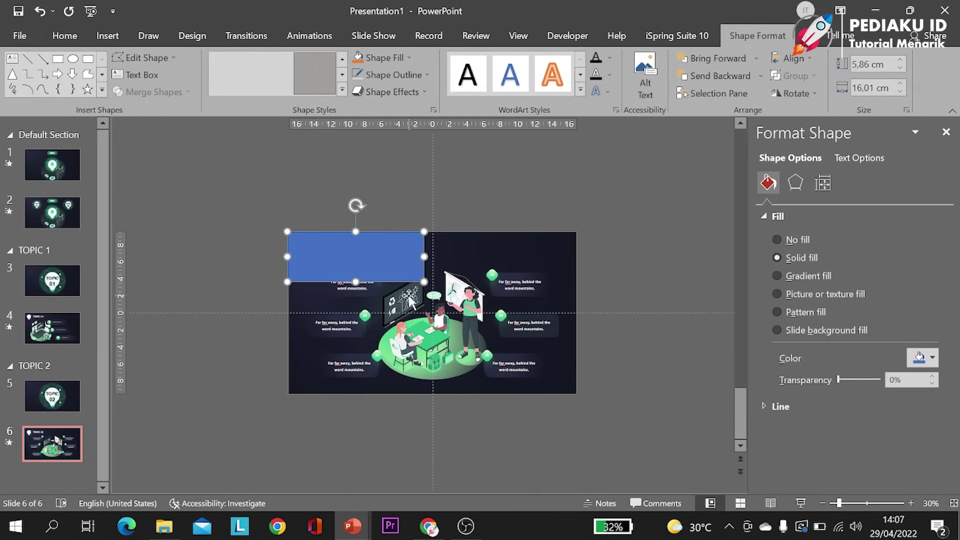
{"action": "left_click_drag", "start_coordinate": [468, 329], "coordinate": [581, 394]}
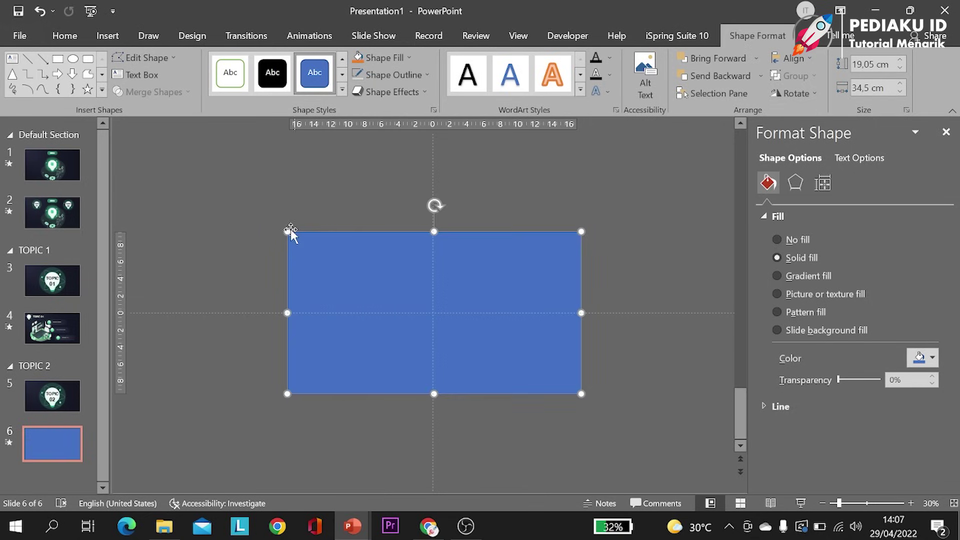
{"action": "left_click_drag", "start_coordinate": [293, 239], "coordinate": [286, 230]}
{"action": "left_click", "coordinate": [824, 278]}
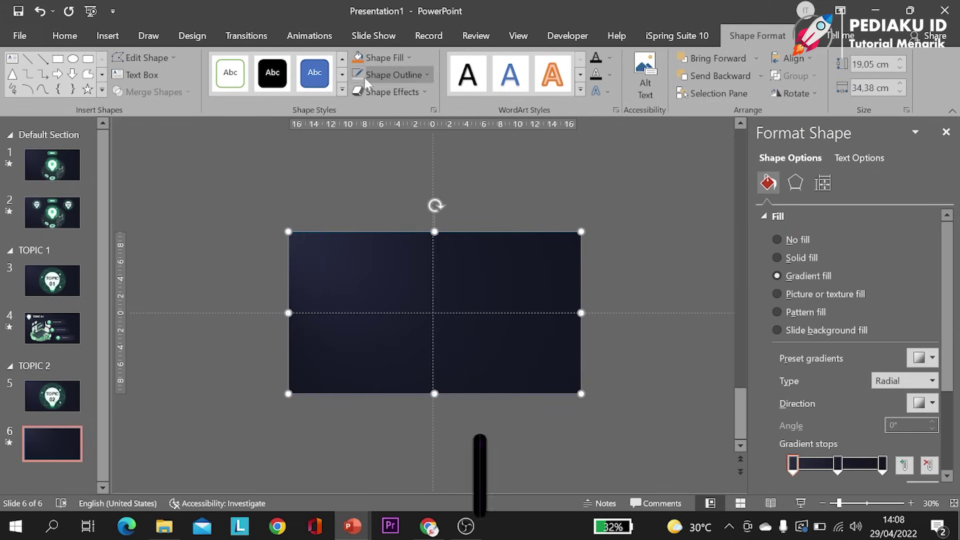
Send the rectangle to back on slide 6, then paste it behind slide 4's content
{"action": "right_click", "coordinate": [461, 256]}
{"action": "left_click", "coordinate": [517, 334]}
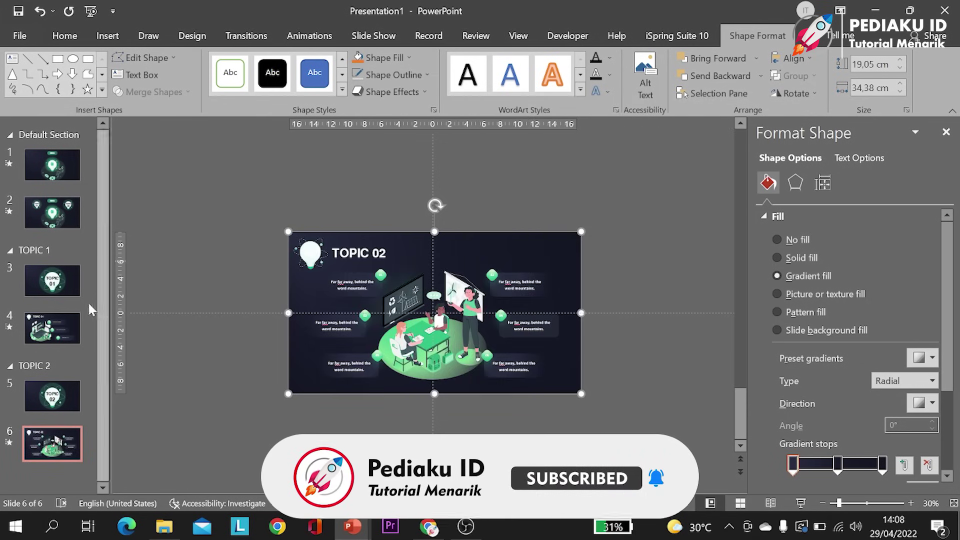
{"action": "left_click", "coordinate": [73, 333]}
{"action": "key", "text": "ctrl+v"}
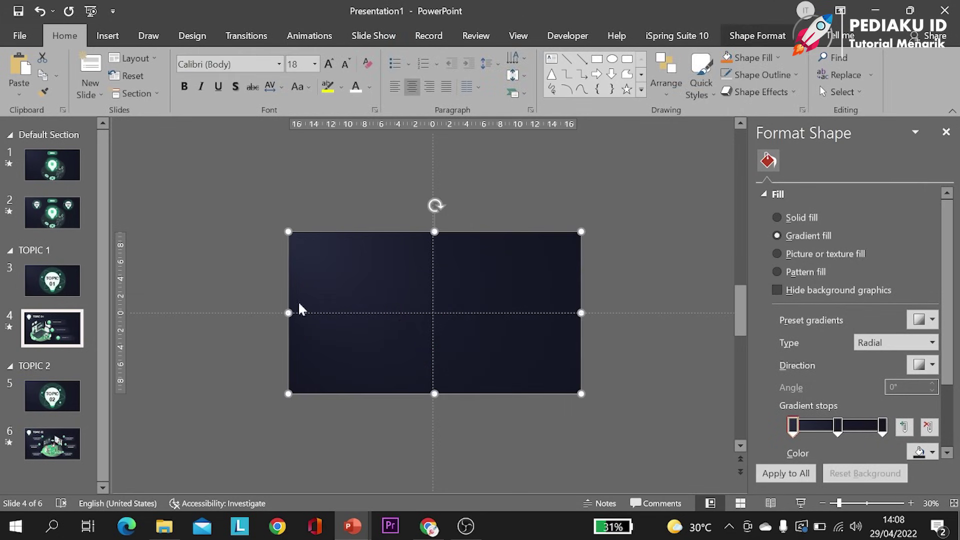
{"action": "right_click", "coordinate": [430, 285]}
{"action": "left_click", "coordinate": [499, 333]}
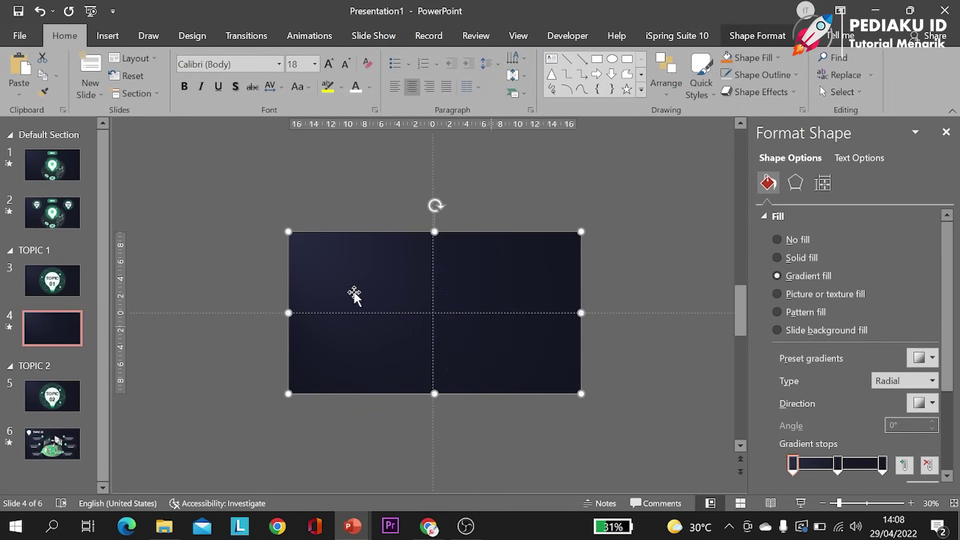
{"action": "key", "text": "Home"}
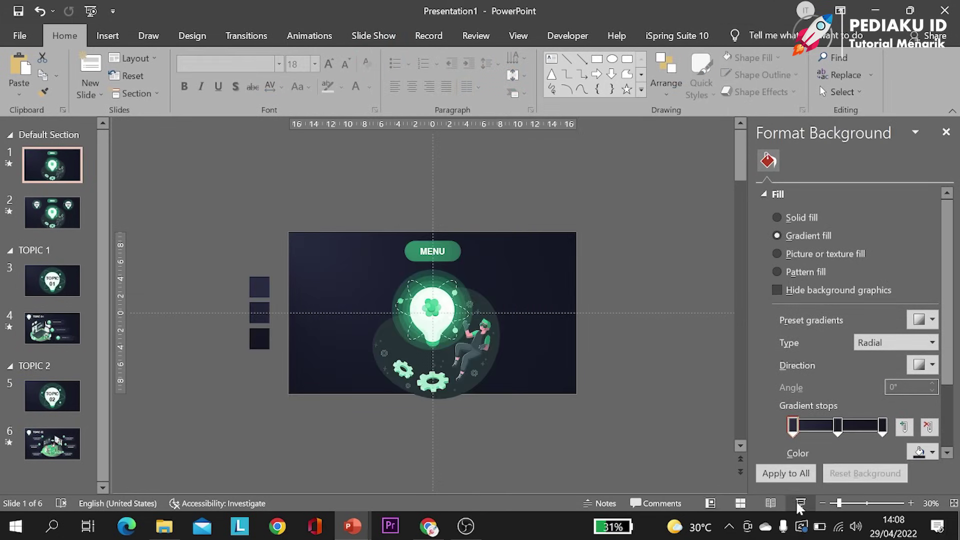
{"action": "left_click", "coordinate": [800, 504]}
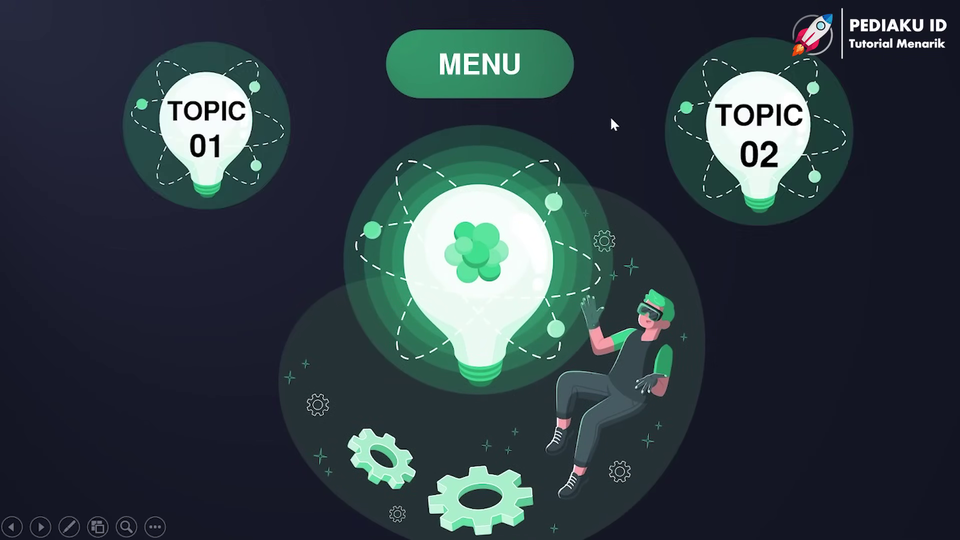
{"action": "left_click", "coordinate": [207, 116]}
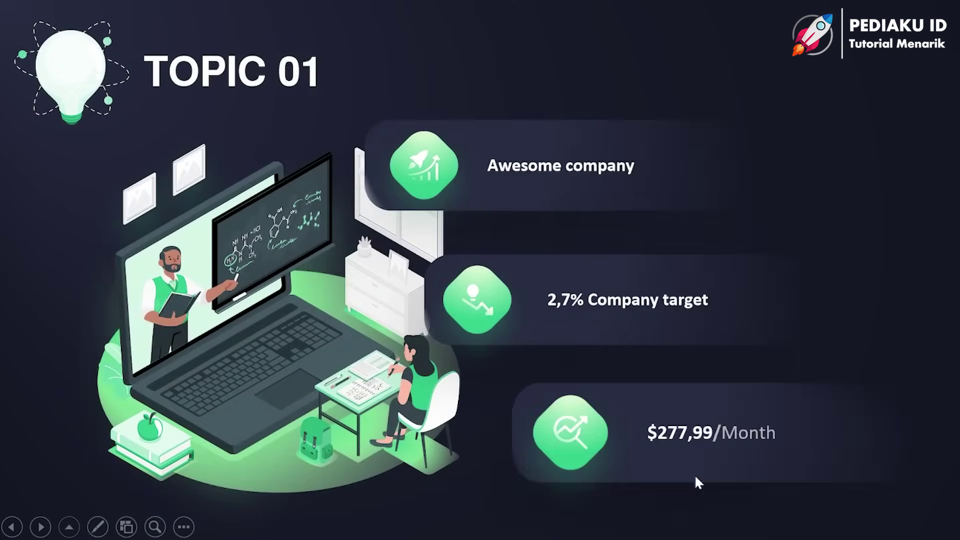
{"action": "left_click", "coordinate": [790, 79]}
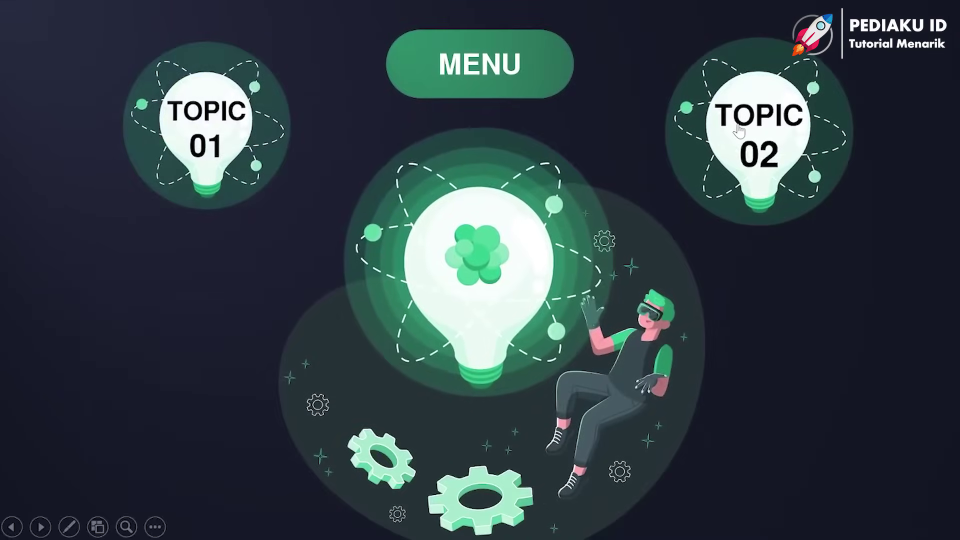
{"action": "key", "text": "Right"}
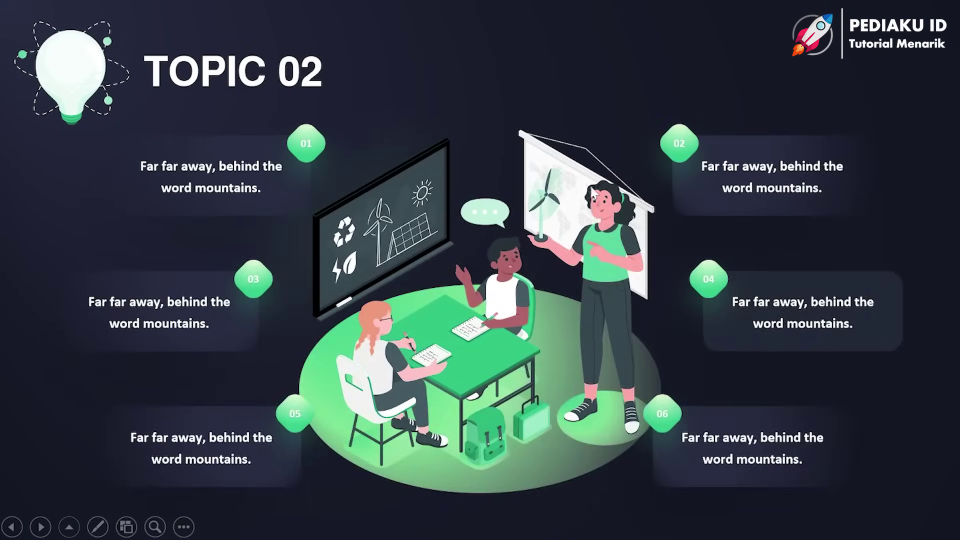
{"action": "left_click", "coordinate": [613, 62]}
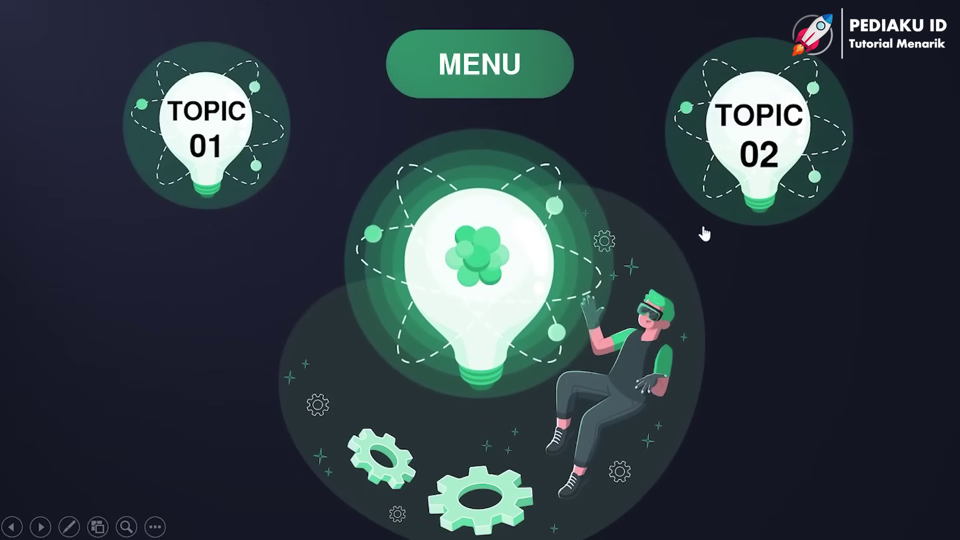
{"action": "key", "text": "Escape"}
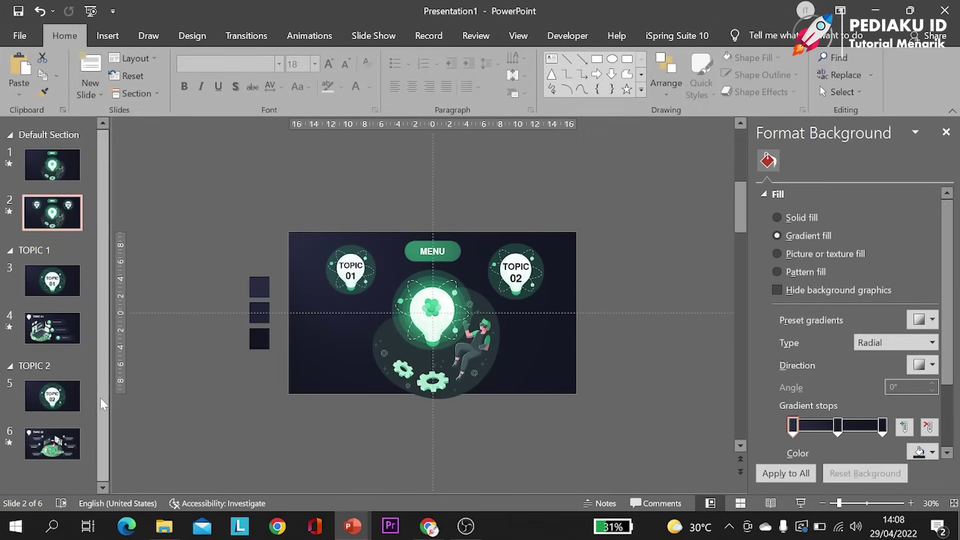
Copy TOPIC 02 slides 5–6 and paste them as slides 7 and 8
{"action": "left_click", "coordinate": [70, 400]}
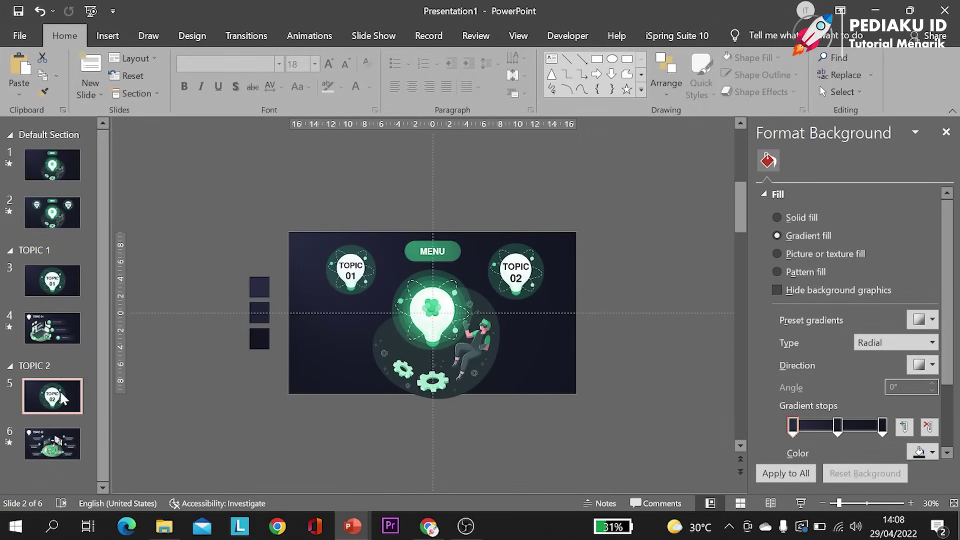
{"action": "left_click", "coordinate": [65, 445], "text": "shift"}
{"action": "key", "text": "ctrl+c"}
{"action": "key", "text": "ctrl+v"}
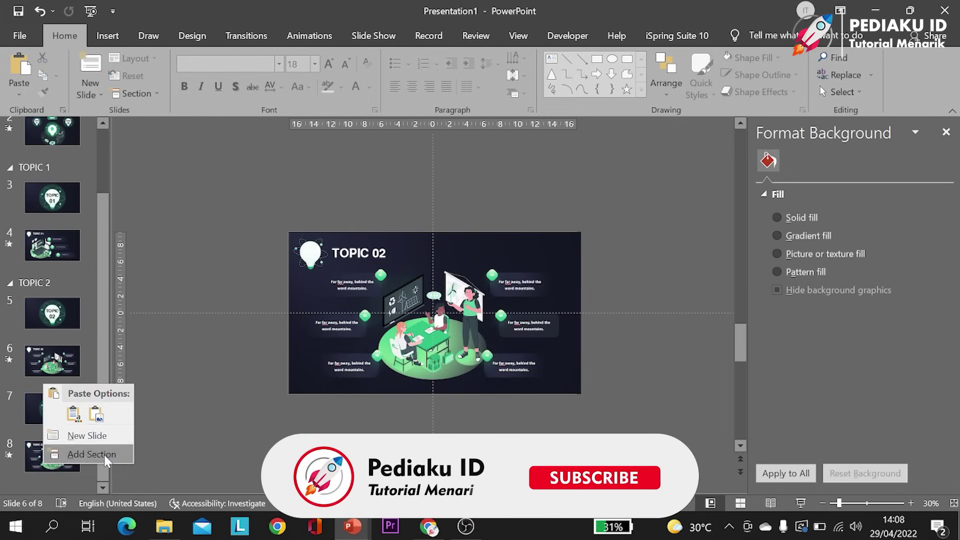
Add a section named TOPIC 3 before the copies, then return to the menu slide
{"action": "left_click", "coordinate": [97, 454]}
{"action": "type", "text": "OPIC 3"}
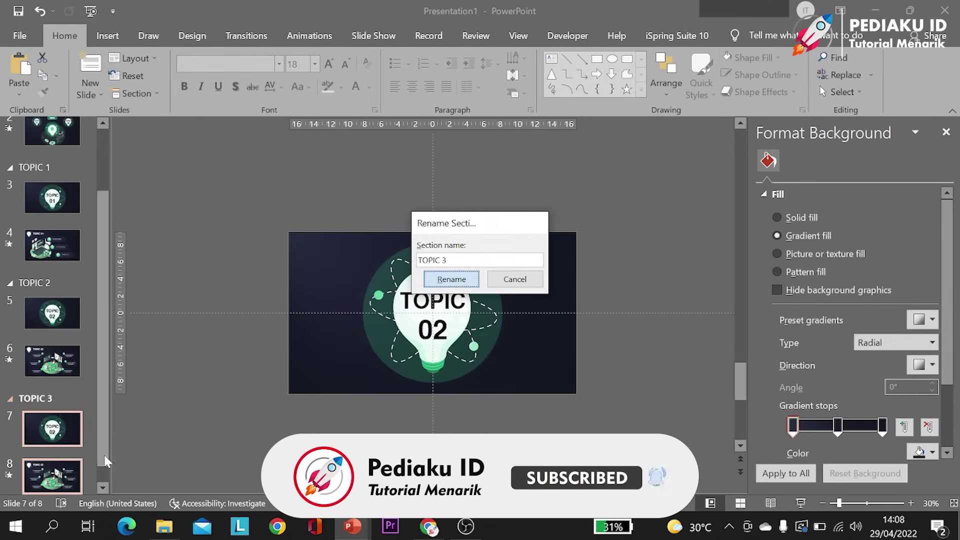
{"action": "key", "text": "Return"}
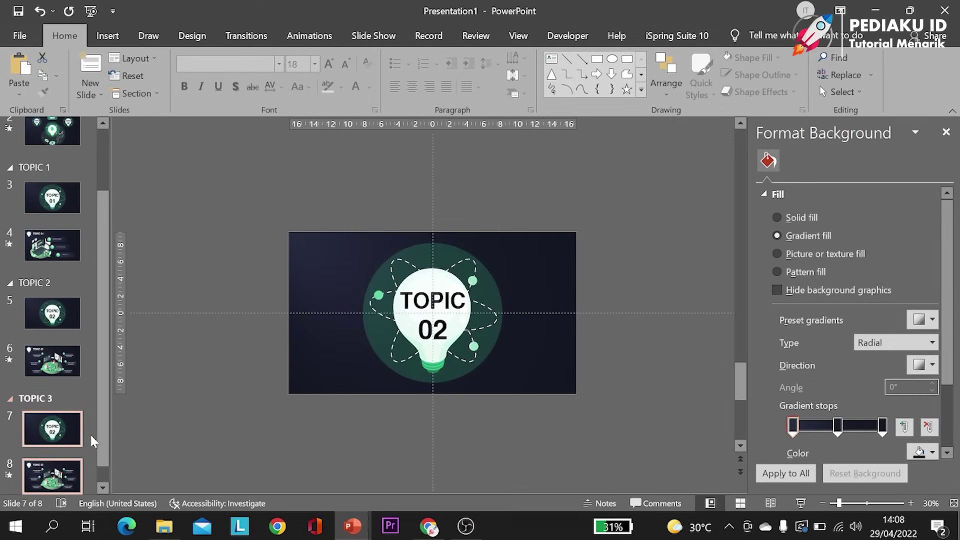
{"action": "left_click", "coordinate": [53, 474]}
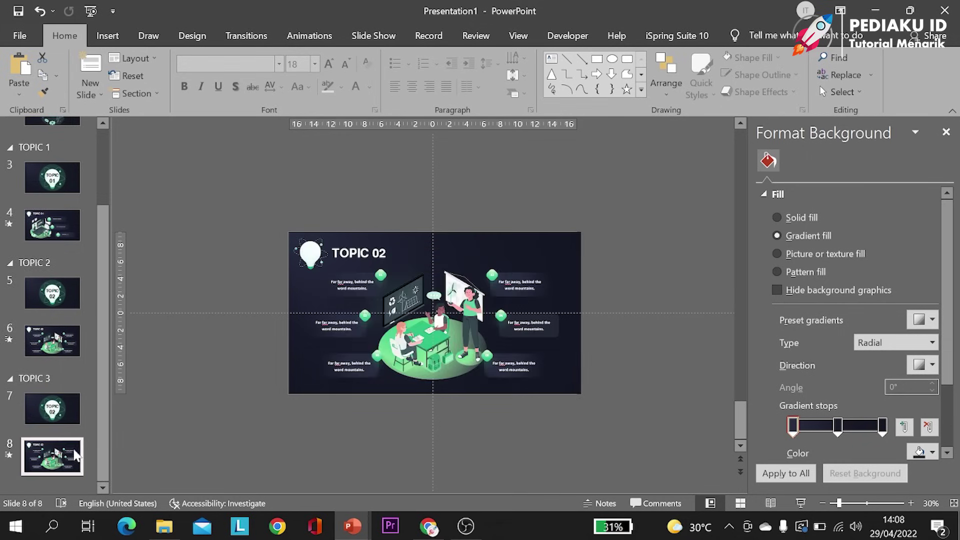
{"action": "scroll", "coordinate": [45, 300], "scroll_direction": "up", "scroll_amount": 3}
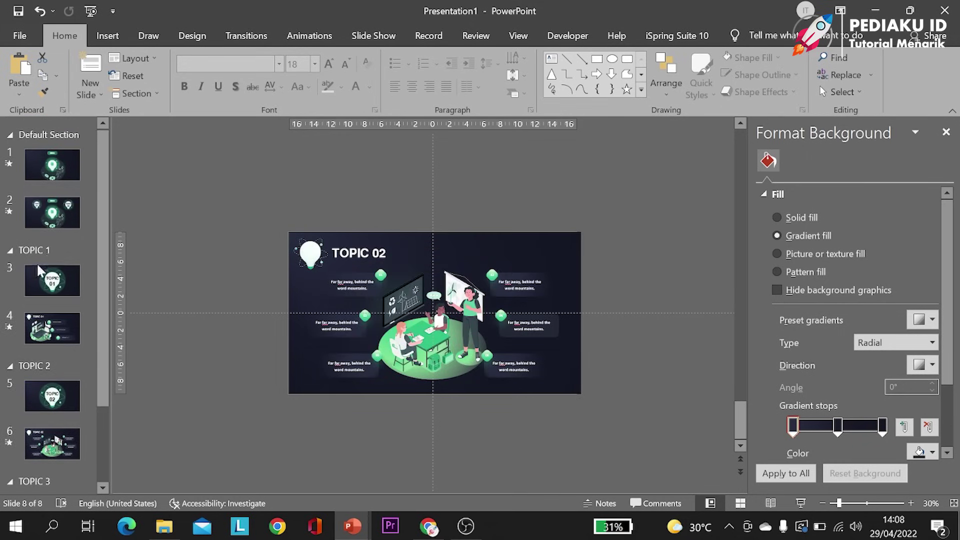
{"action": "left_click", "coordinate": [53, 225]}
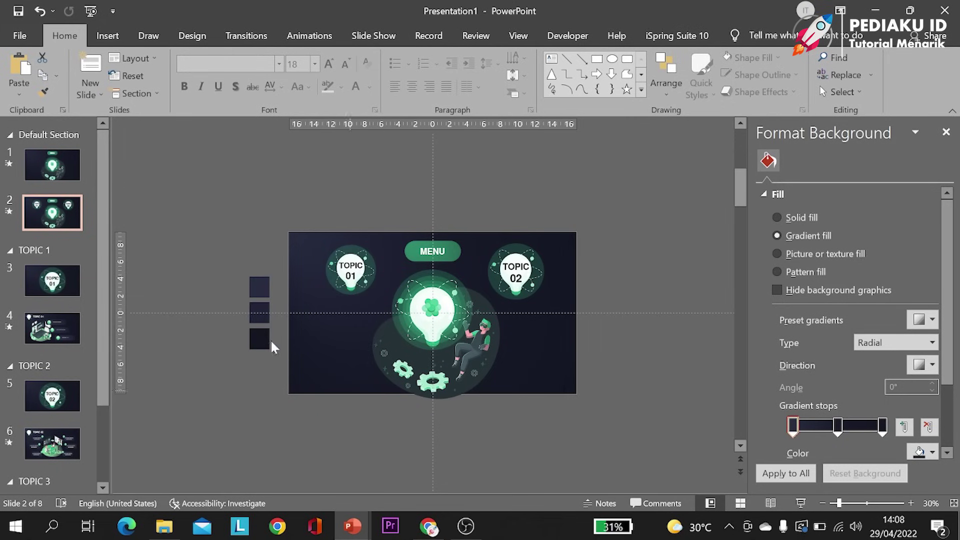
In SLIDE ZOOM POWERPOINT, play slide 1 as a show to reveal the TOPIC 01–04 bulbs
{"action": "left_click", "coordinate": [251, 298]}
{"action": "left_click", "coordinate": [223, 189]}
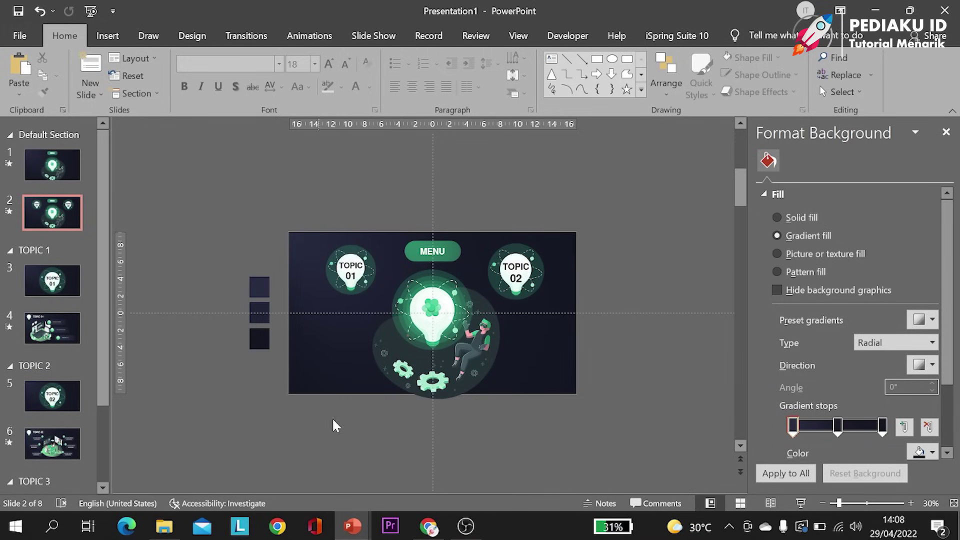
{"action": "mouse_move", "coordinate": [352, 527]}
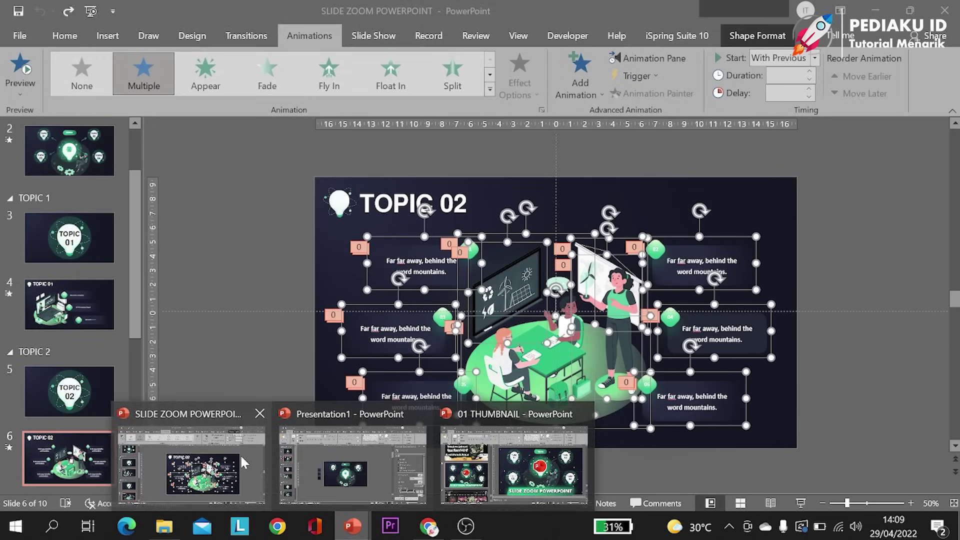
{"action": "left_click", "coordinate": [243, 460]}
{"action": "left_click", "coordinate": [209, 243]}
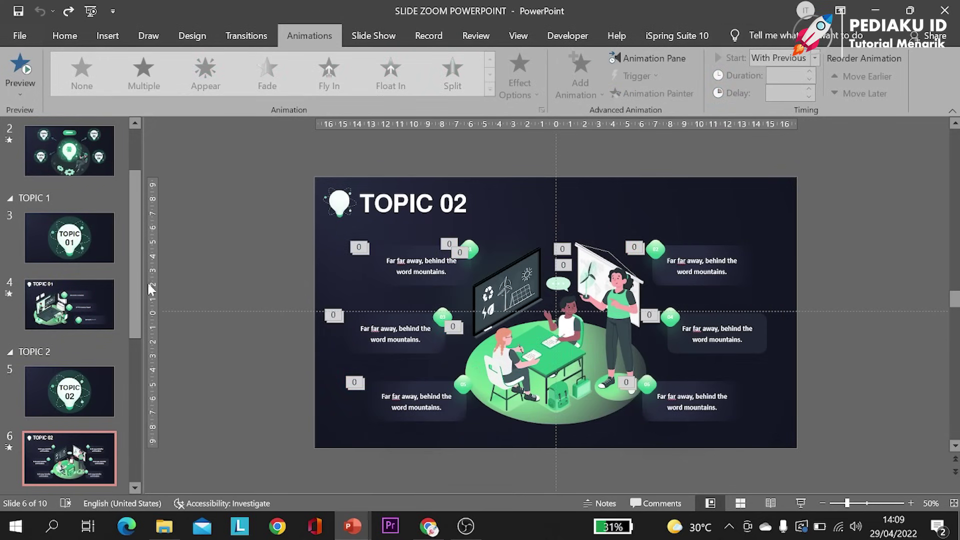
{"action": "left_click_drag", "start_coordinate": [138, 299], "coordinate": [135, 258]}
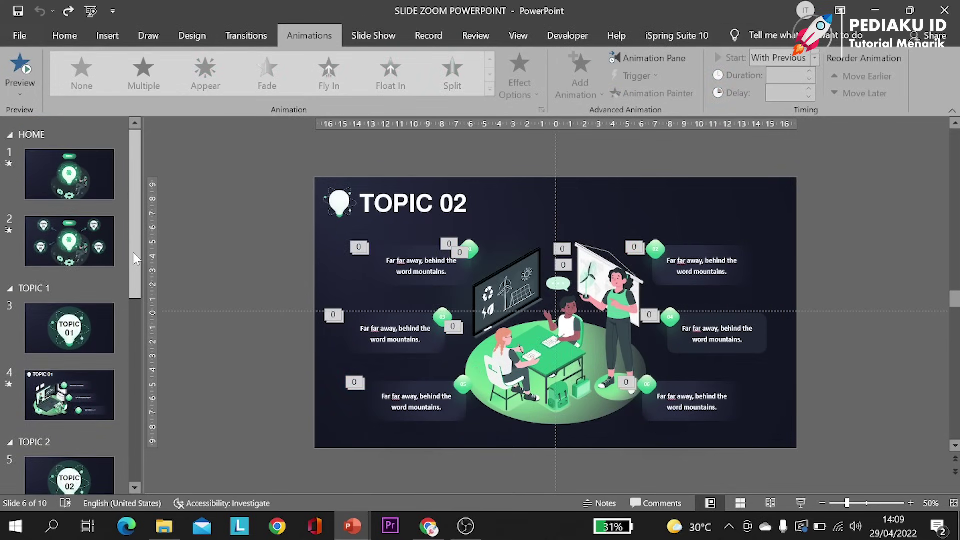
{"action": "left_click", "coordinate": [89, 166]}
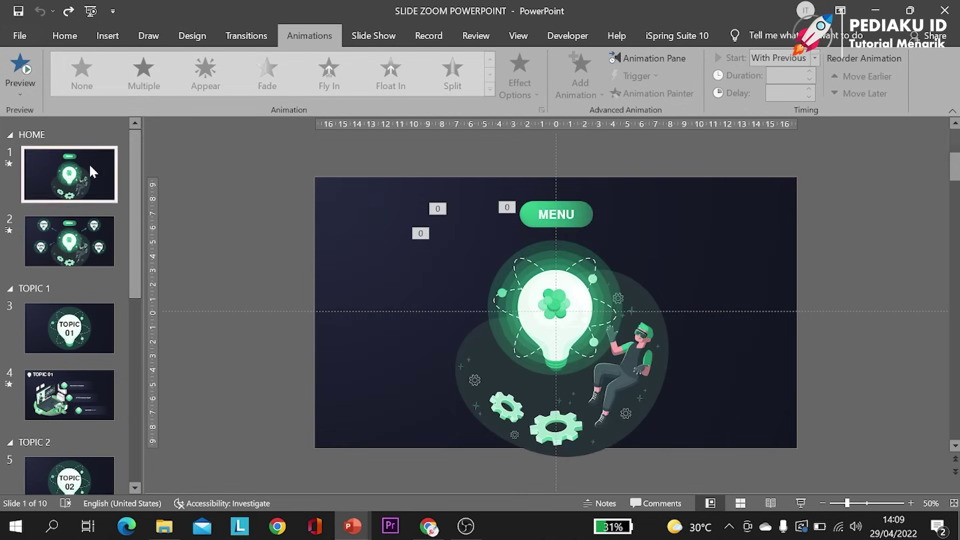
{"action": "left_click", "coordinate": [803, 503]}
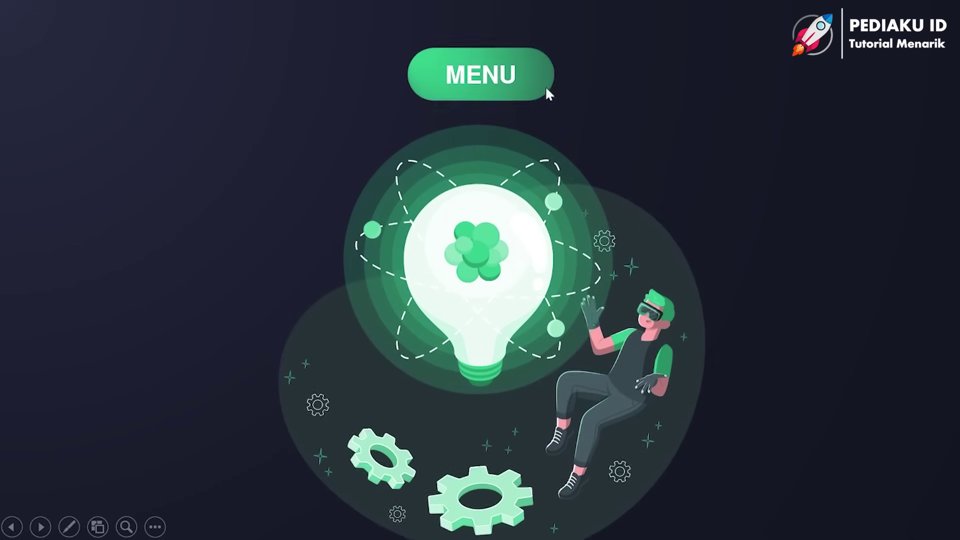
{"action": "left_click", "coordinate": [486, 94]}
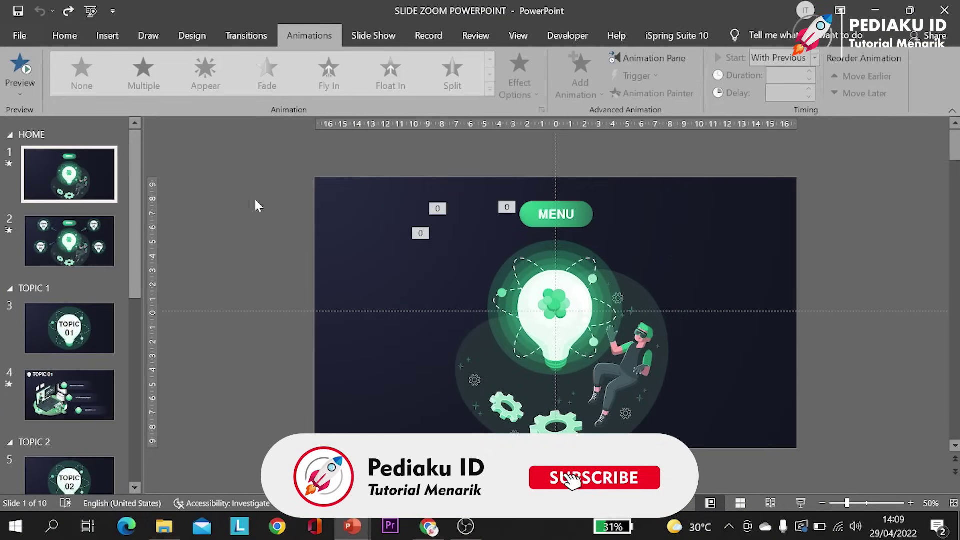
Give the MENU button an Insert > Action hyperlink to Next Slide
{"action": "left_click", "coordinate": [582, 214]}
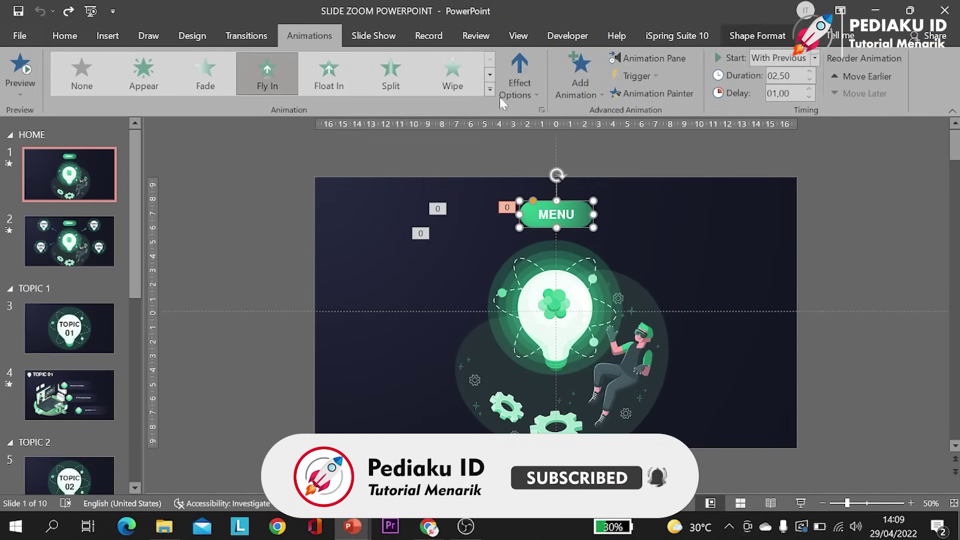
{"action": "left_click", "coordinate": [64, 36]}
{"action": "left_click", "coordinate": [107, 36]}
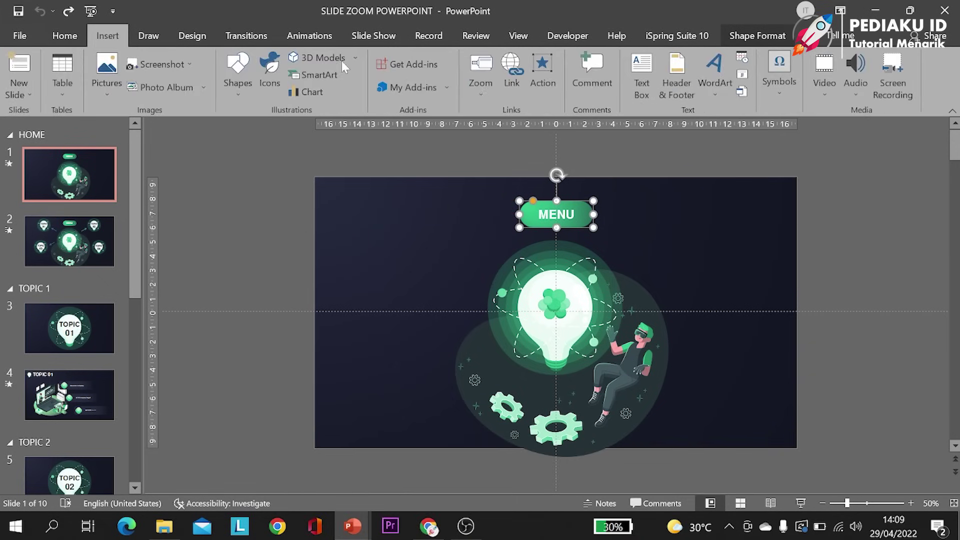
{"action": "left_click", "coordinate": [543, 70]}
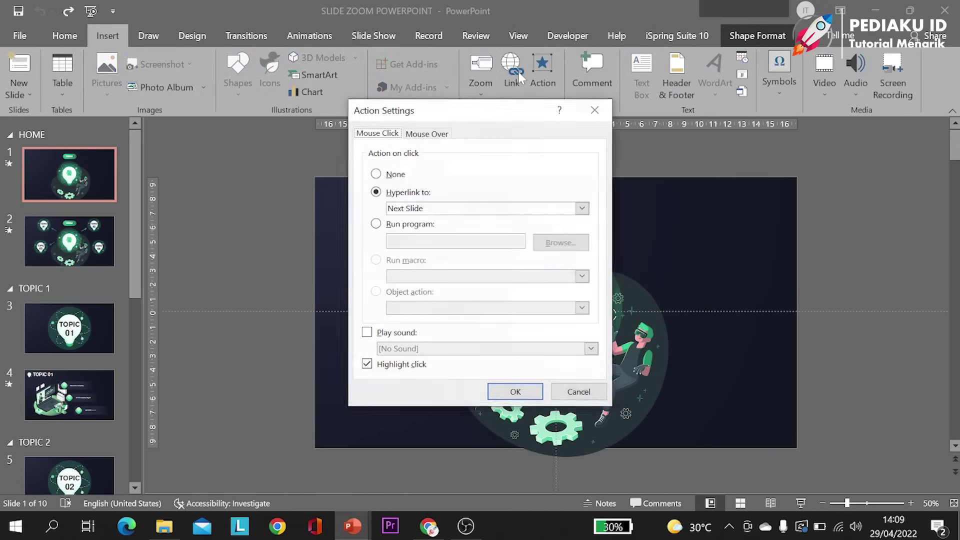
{"action": "left_click", "coordinate": [452, 208]}
{"action": "left_click", "coordinate": [459, 226]}
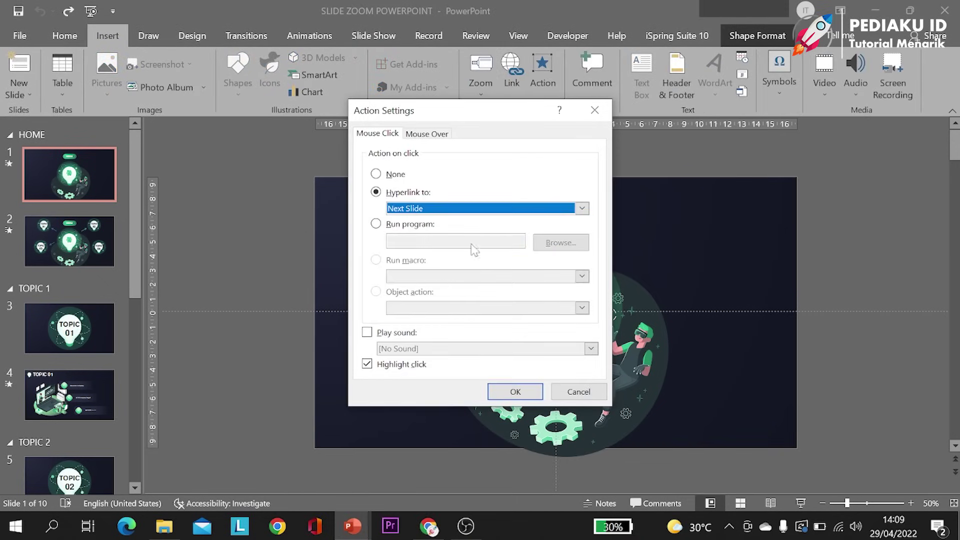
{"action": "left_click", "coordinate": [515, 392]}
Preview slide 2 and then slide 1 as slide shows, ending with MENU selected
{"action": "left_click", "coordinate": [70, 242]}
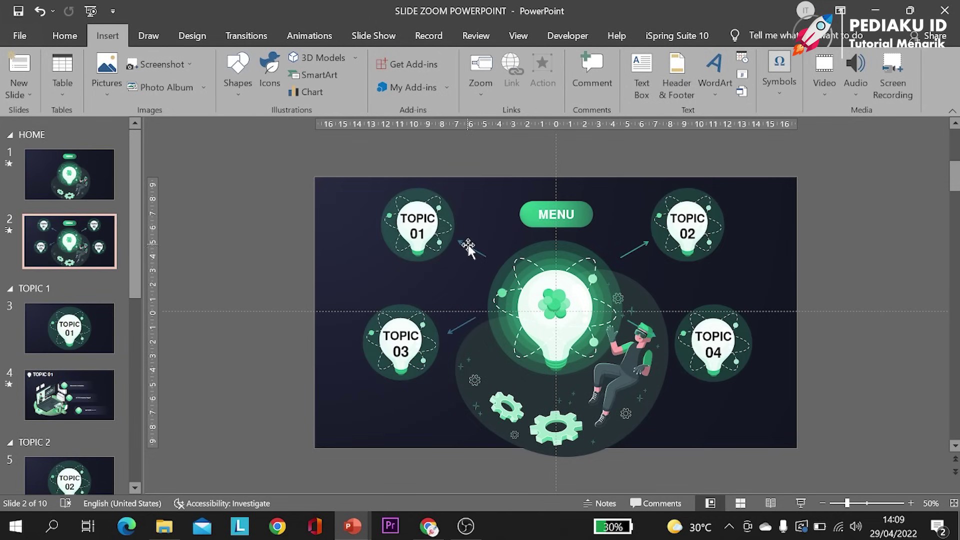
{"action": "left_click", "coordinate": [470, 248]}
{"action": "left_click", "coordinate": [474, 319]}
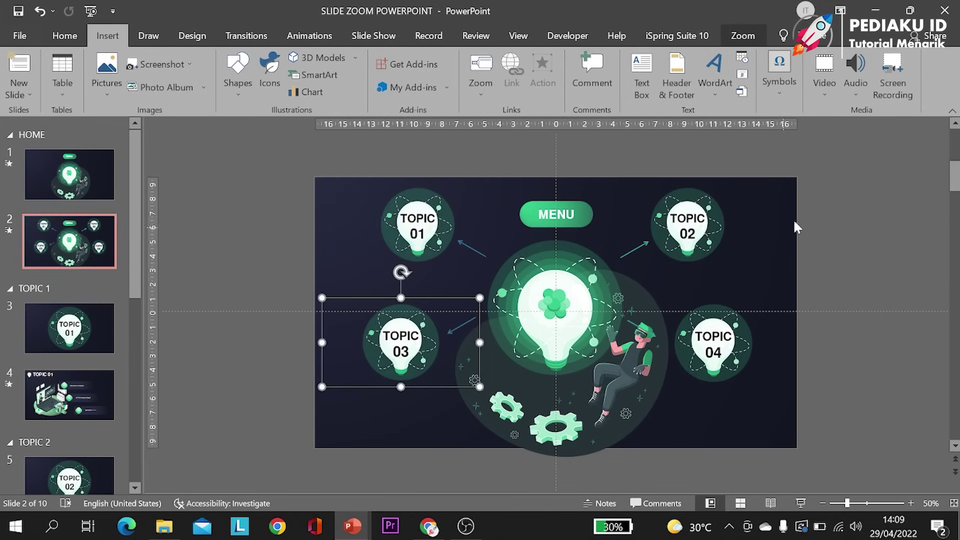
{"action": "left_click", "coordinate": [764, 398]}
{"action": "left_click", "coordinate": [802, 503]}
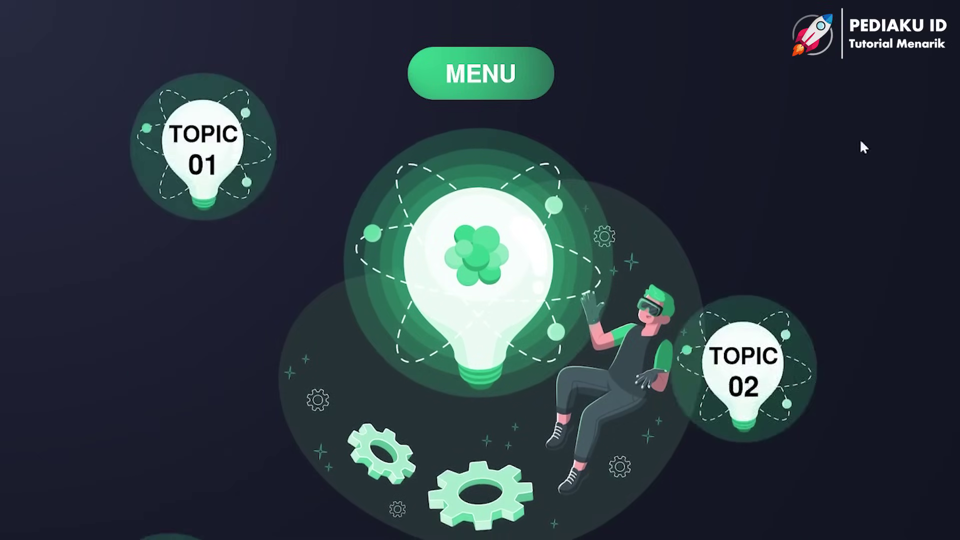
{"action": "key", "text": "Escape"}
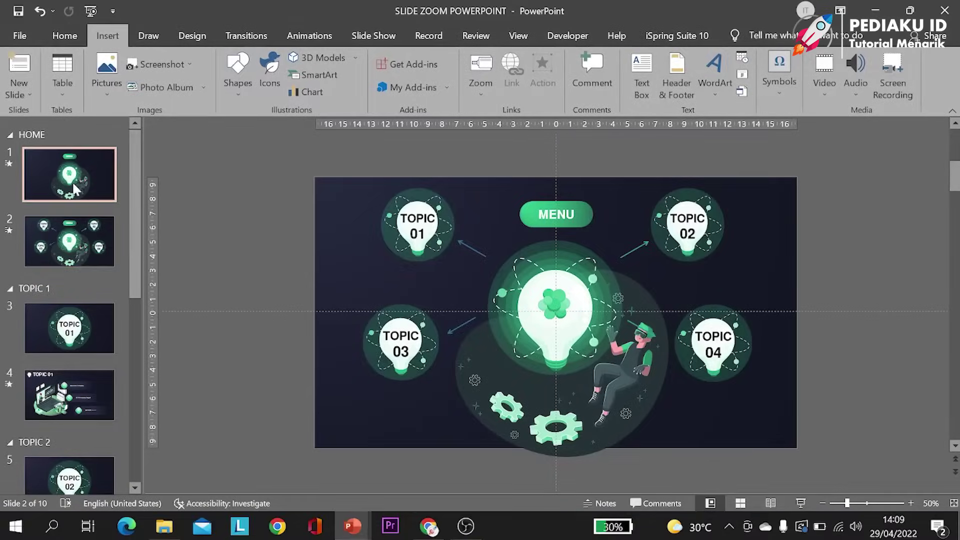
{"action": "left_click", "coordinate": [801, 503]}
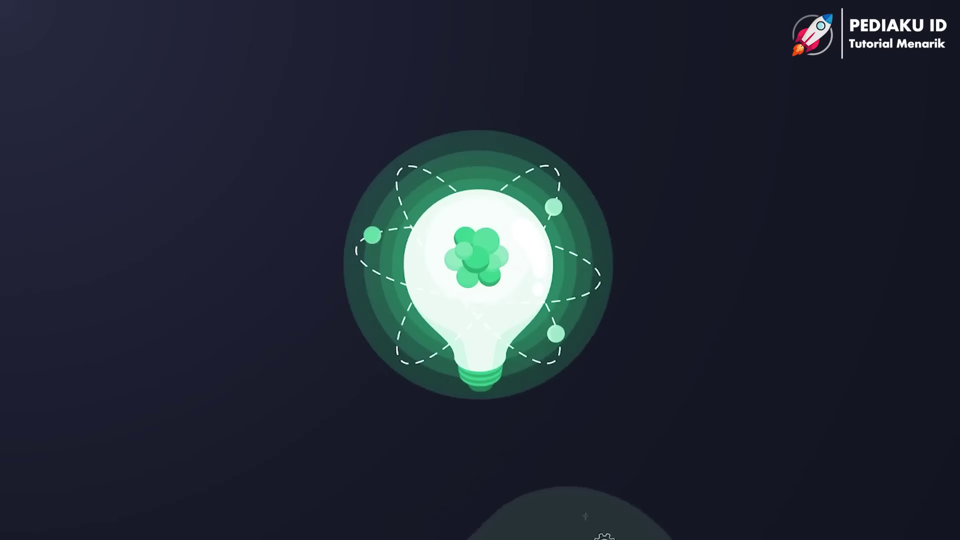
{"action": "key", "text": "Escape"}
{"action": "left_click", "coordinate": [589, 219]}
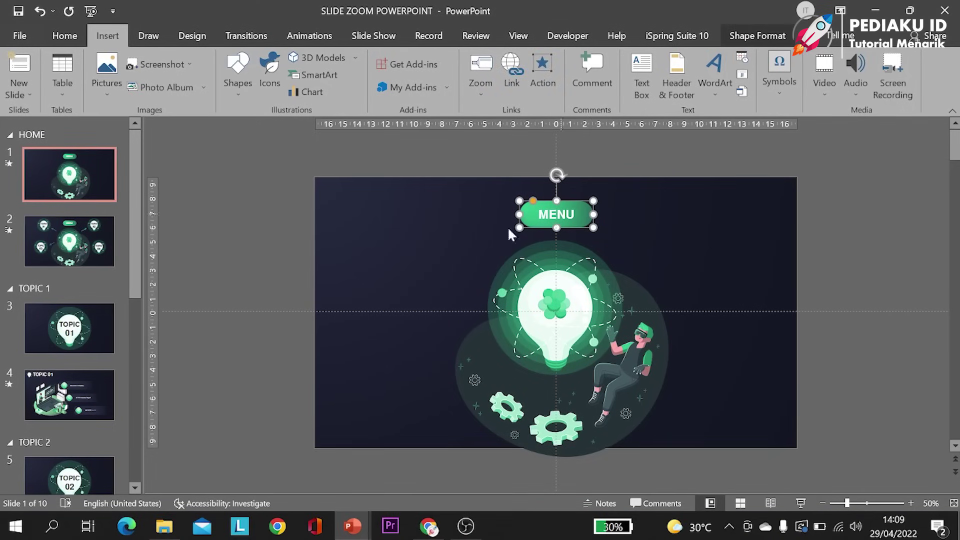
Paste a MENU copy onto slide 2 and paint its Fly In animation onto the TOPIC 01 zoom
{"action": "left_click", "coordinate": [70, 241]}
{"action": "key", "text": "ctrl+v"}
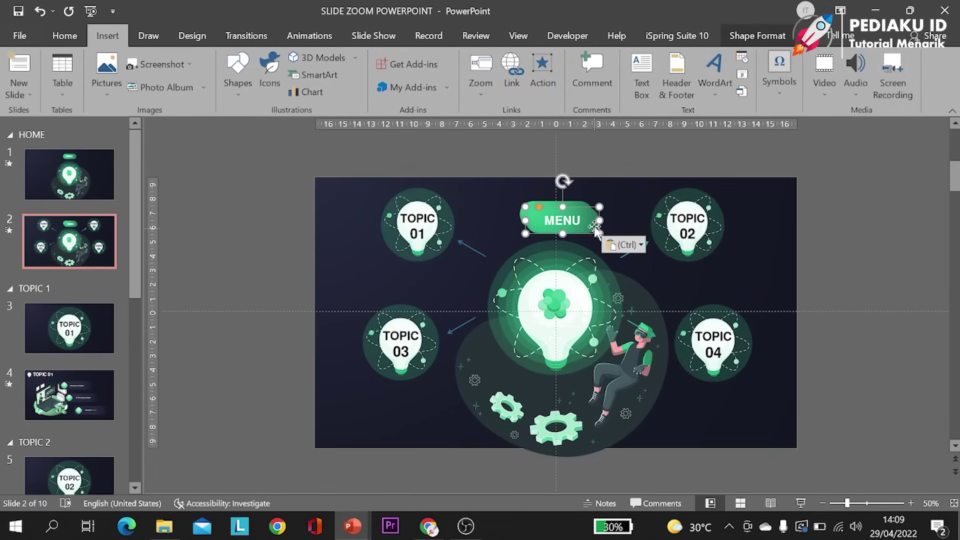
{"action": "left_click_drag", "start_coordinate": [595, 227], "coordinate": [884, 266]}
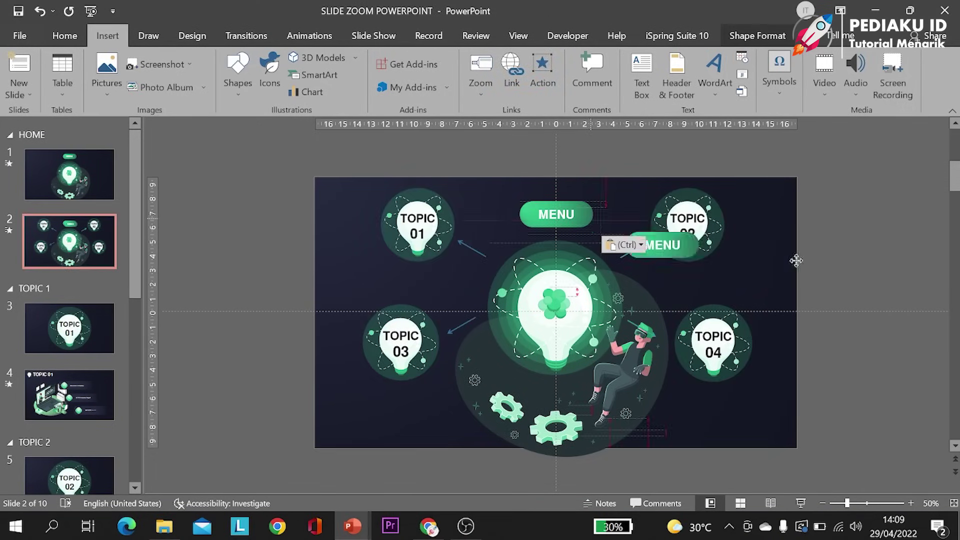
{"action": "left_click", "coordinate": [419, 226]}
{"action": "left_click", "coordinate": [560, 138]}
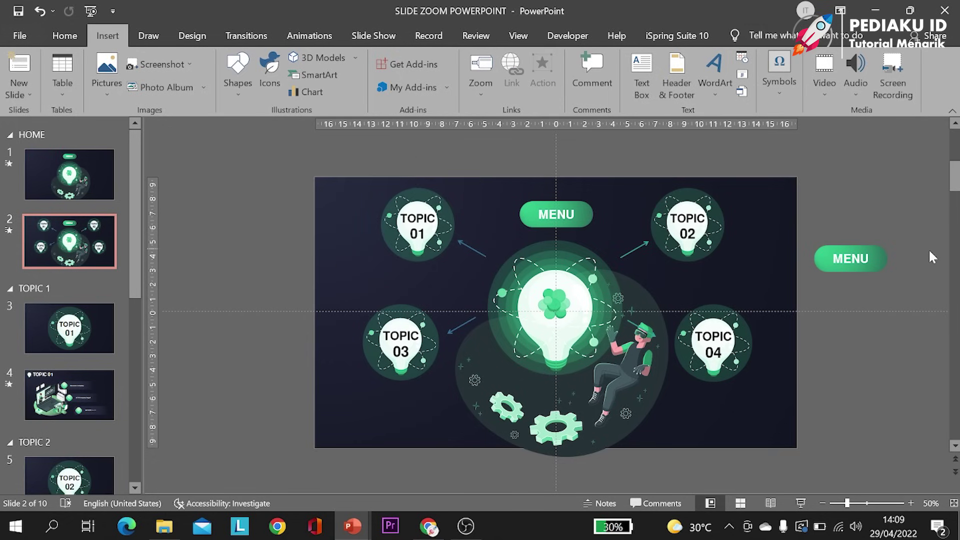
{"action": "left_click", "coordinate": [882, 259]}
{"action": "left_click", "coordinate": [307, 39]}
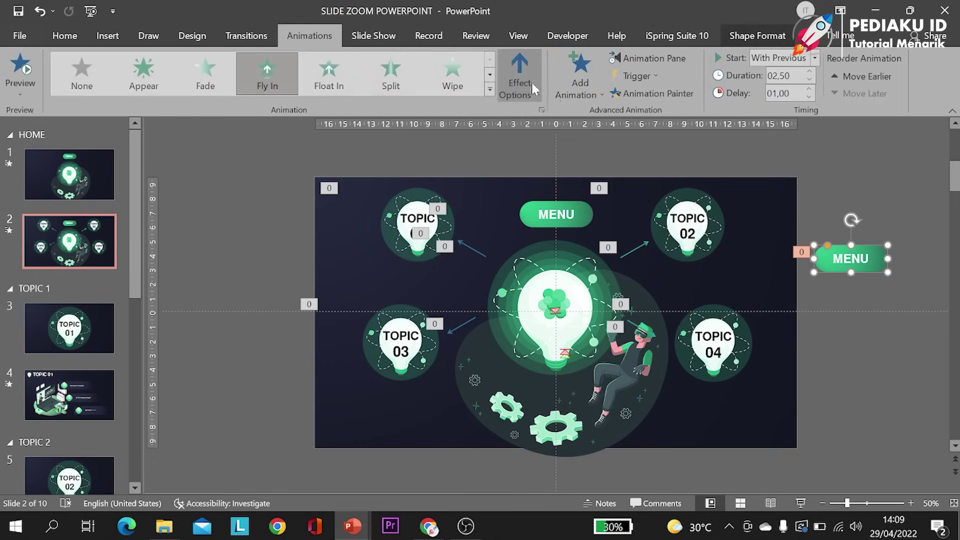
{"action": "left_click", "coordinate": [415, 233]}
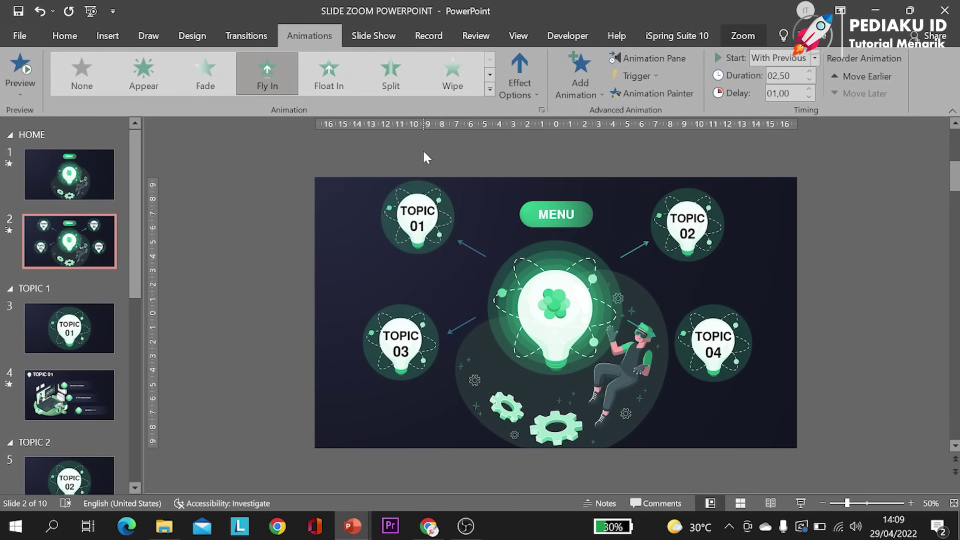
Preview slide 2 as a slide show, then delete the temporary MENU copy
{"action": "left_click_drag", "start_coordinate": [877, 256], "coordinate": [388, 246]}
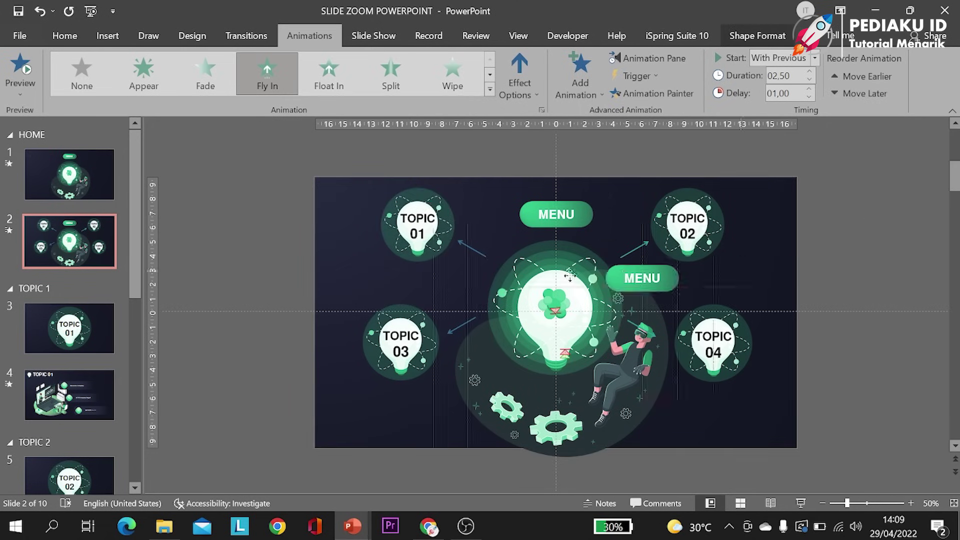
{"action": "left_click", "coordinate": [801, 502]}
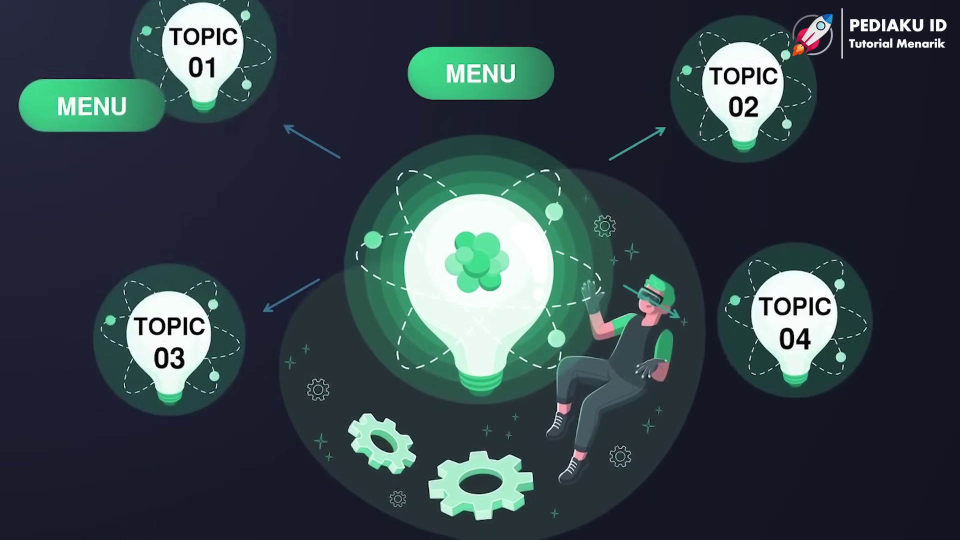
{"action": "key", "text": "Escape"}
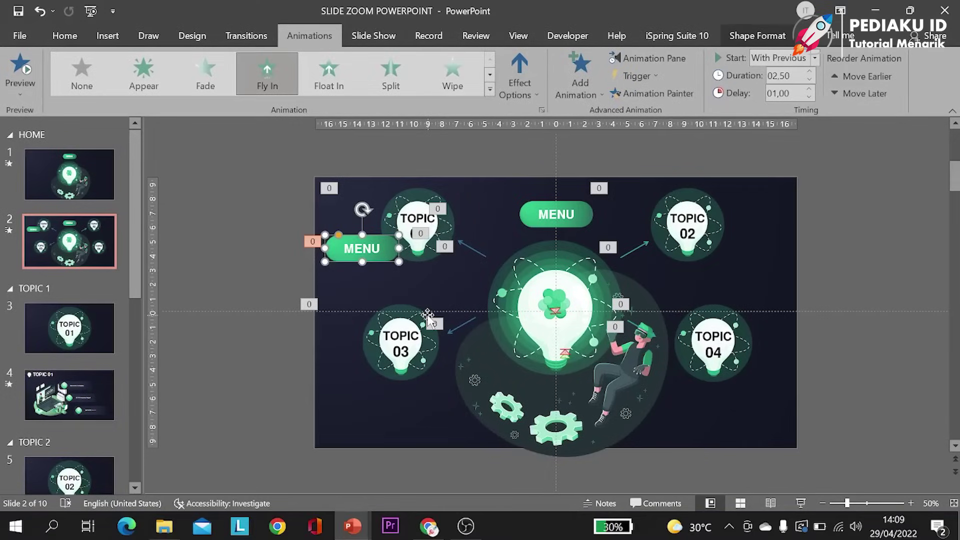
{"action": "key", "text": "Delete"}
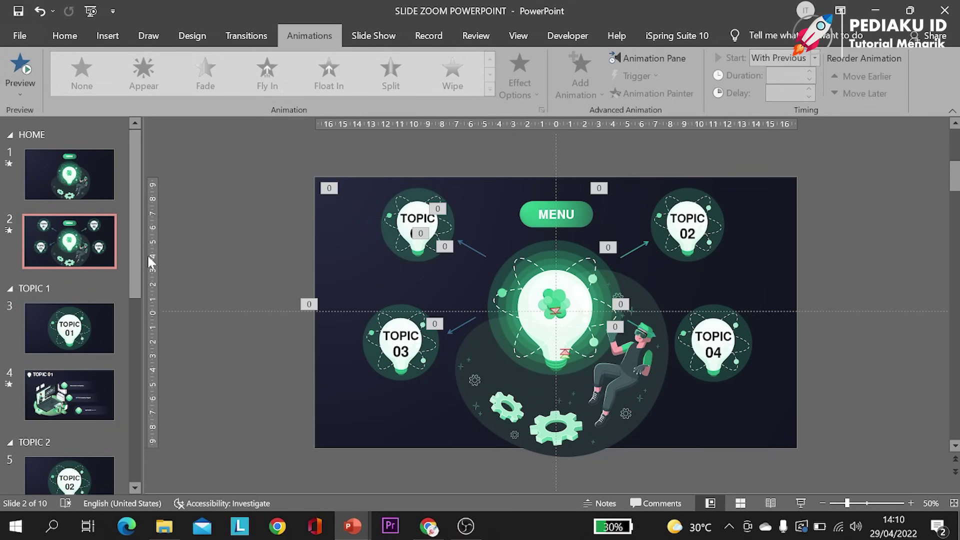
Start the slide show from the first slide
{"action": "left_click_drag", "start_coordinate": [137, 268], "coordinate": [139, 428]}
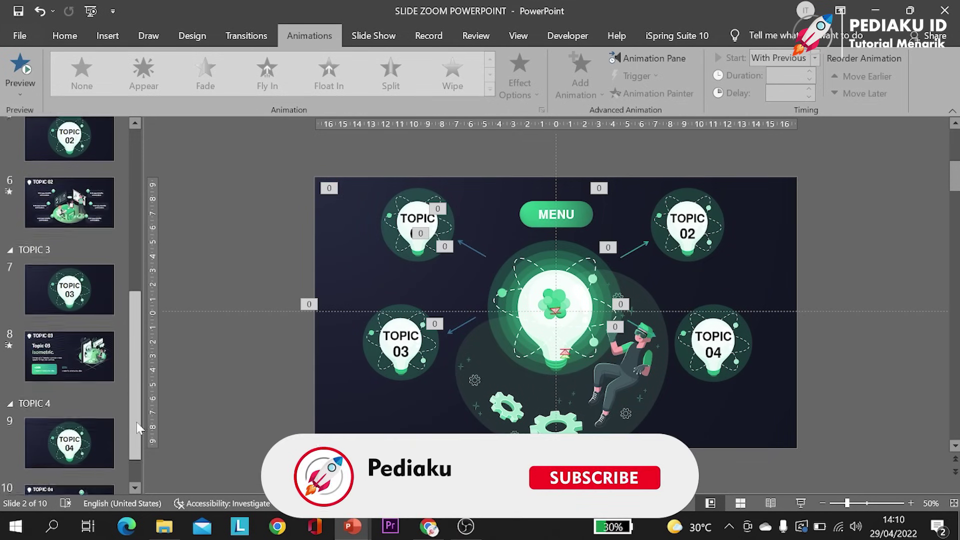
{"action": "scroll", "coordinate": [102, 184], "scroll_direction": "up", "scroll_amount": 10}
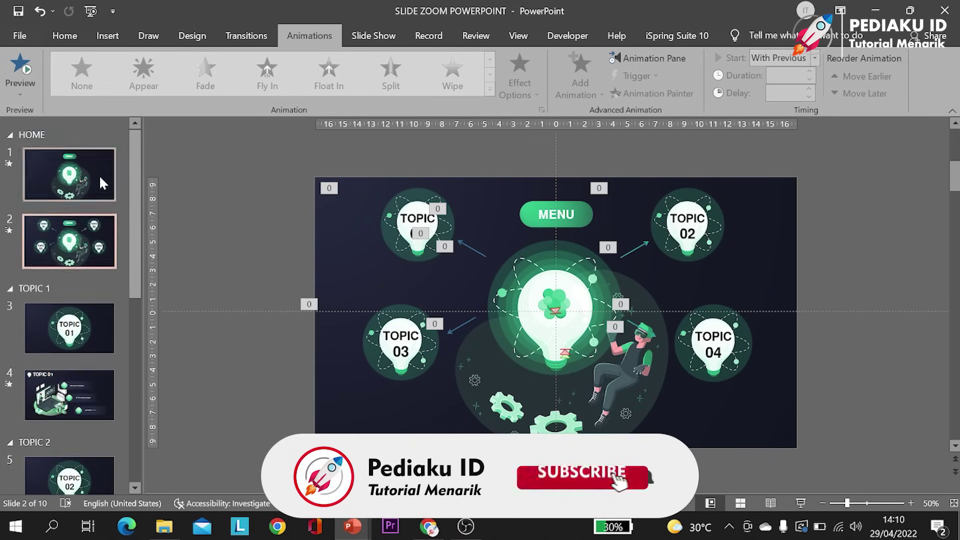
{"action": "left_click", "coordinate": [102, 184]}
{"action": "left_click", "coordinate": [802, 504]}
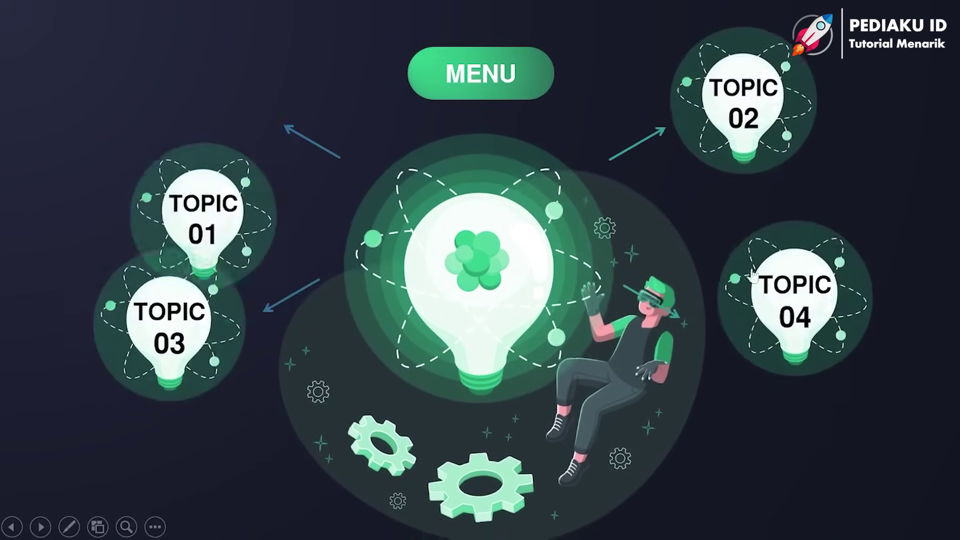
Zoom into the TOPIC 04 section, return to the menu, then zoom into TOPIC 03
{"action": "left_click", "coordinate": [794, 326]}
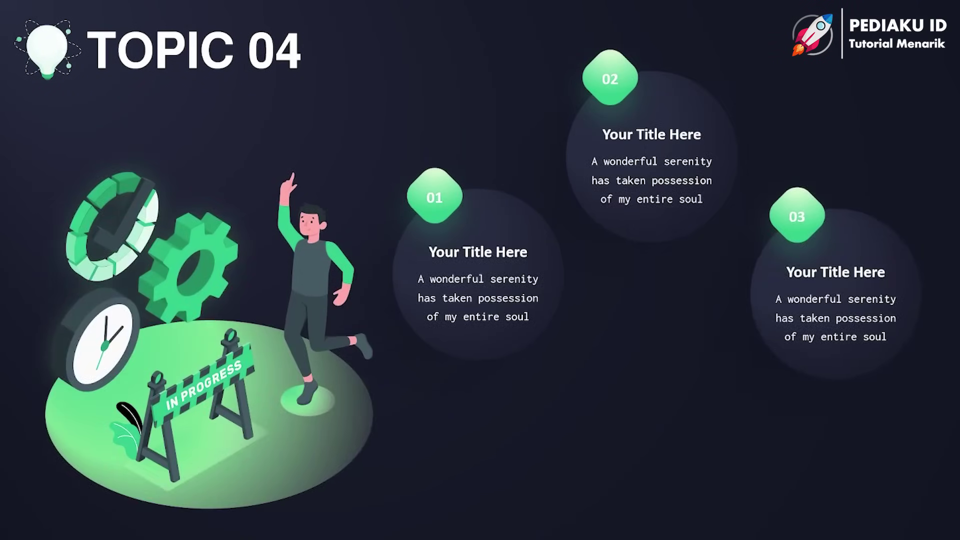
{"action": "key", "text": "Right"}
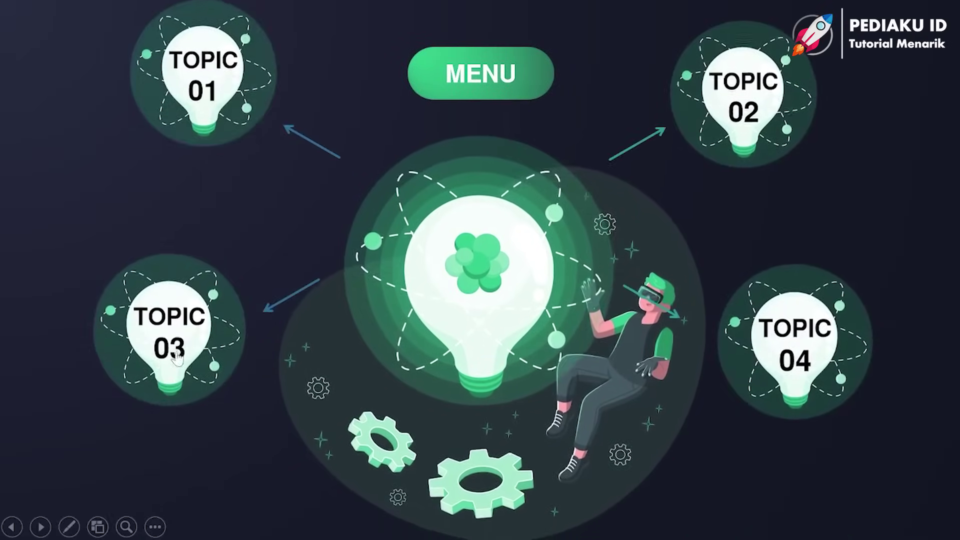
{"action": "left_click", "coordinate": [180, 282]}
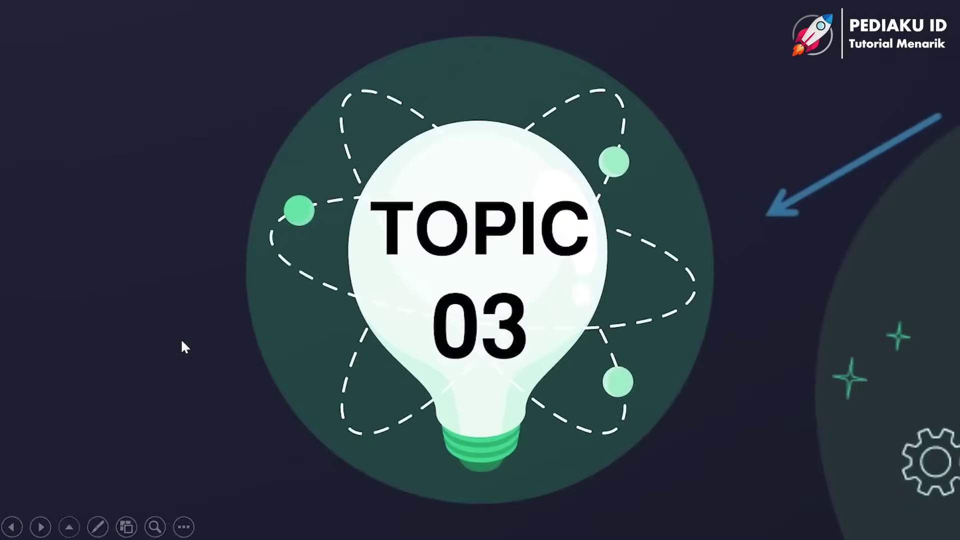